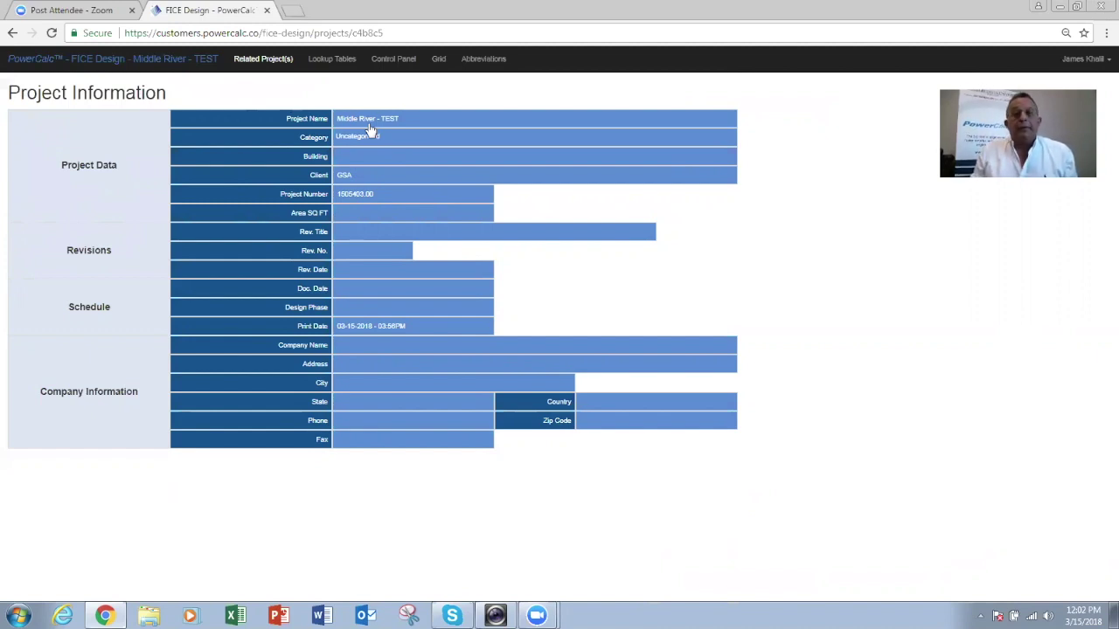
Switch from Project Information to the Control Panel for the Middle River TEST project.
{"action": "left_click", "coordinate": [393, 62]}
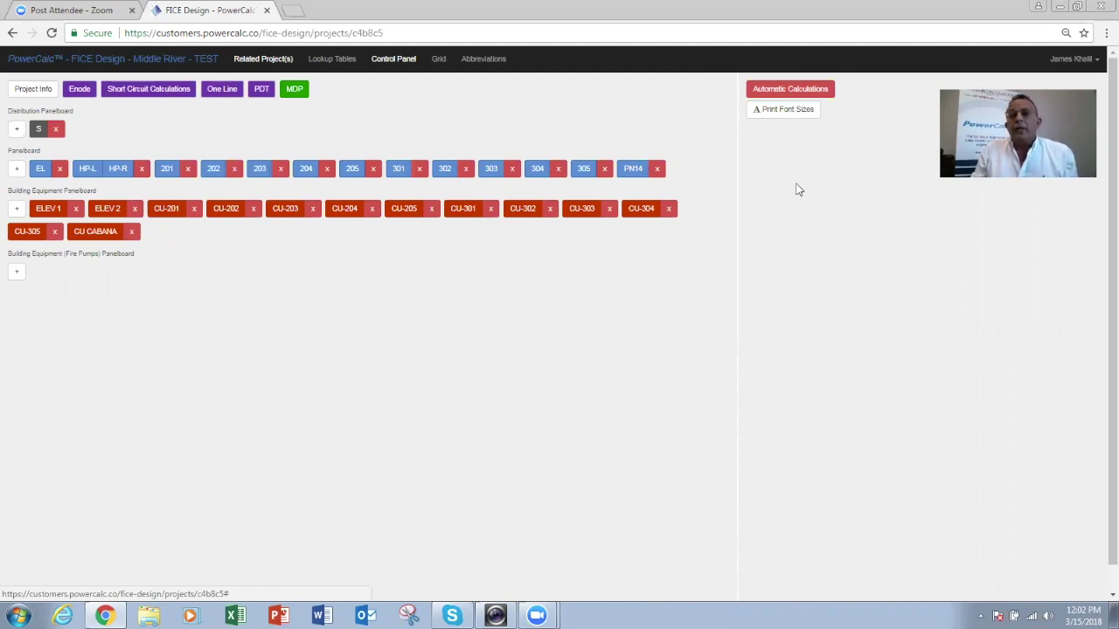
Under Automatic Calculations, open panelboard 201's circuit schedule.
{"action": "left_click", "coordinate": [797, 91]}
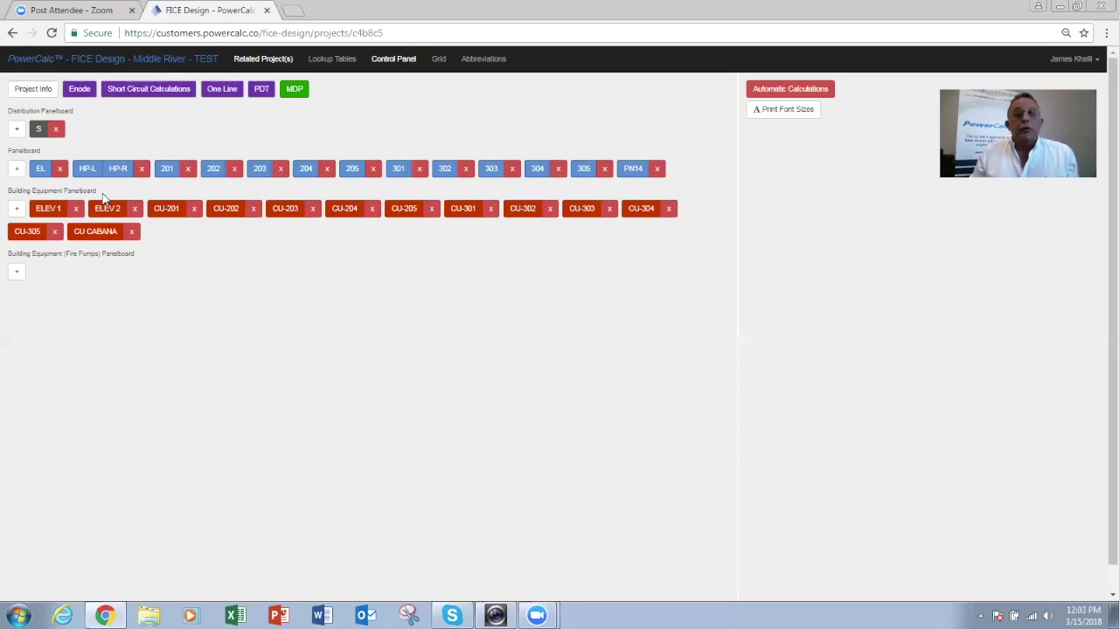
{"action": "left_click", "coordinate": [168, 171]}
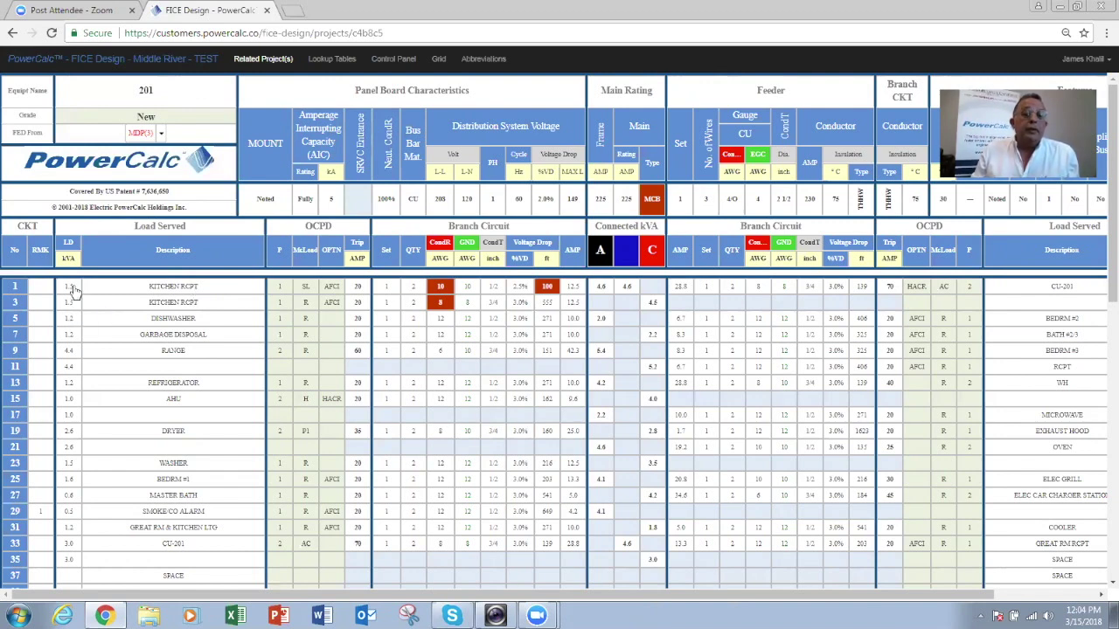
Review circuit 1's pole and load-type options, then scroll the schedule down to circuit 37.
{"action": "left_click", "coordinate": [282, 288]}
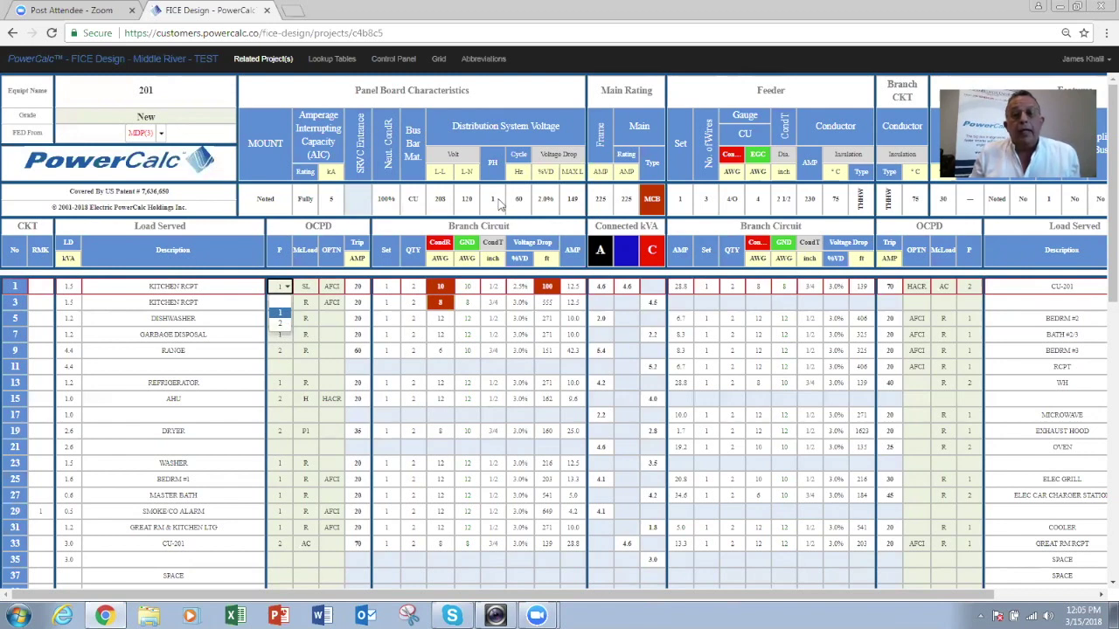
{"action": "left_click", "coordinate": [312, 287]}
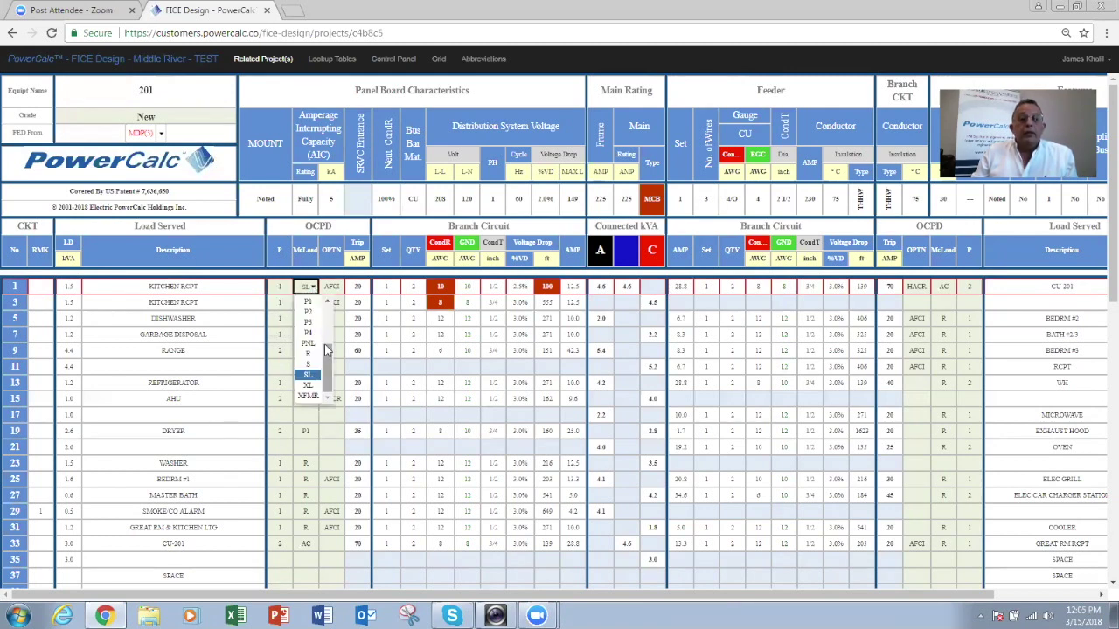
{"action": "scroll", "coordinate": [332, 318], "scroll_direction": "up", "scroll_amount": 3}
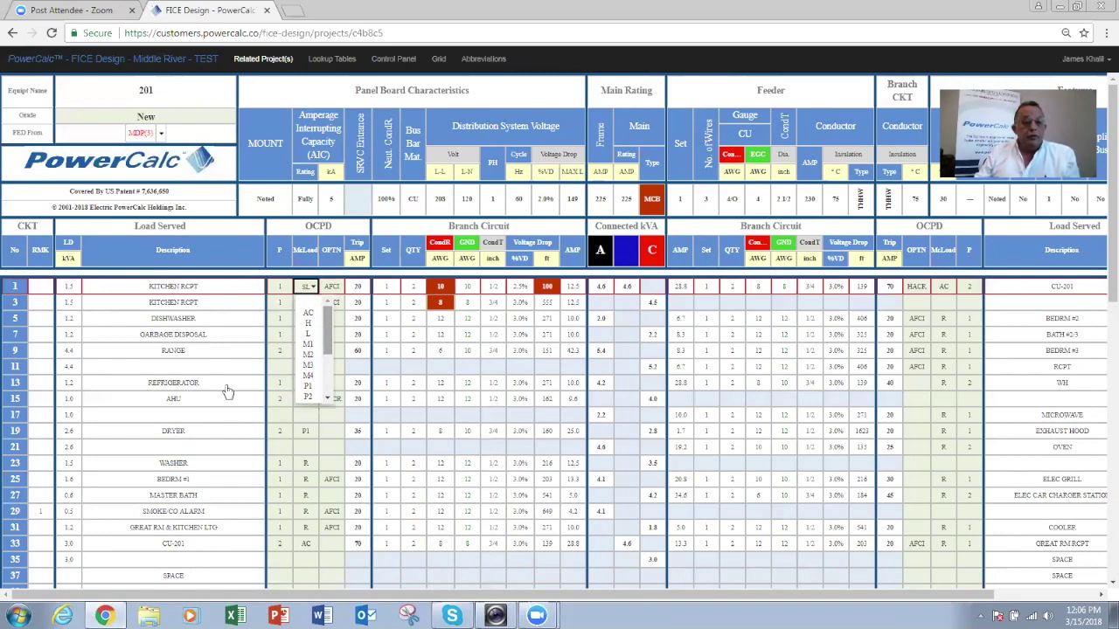
{"action": "scroll", "coordinate": [227, 391], "scroll_direction": "down", "scroll_amount": 1}
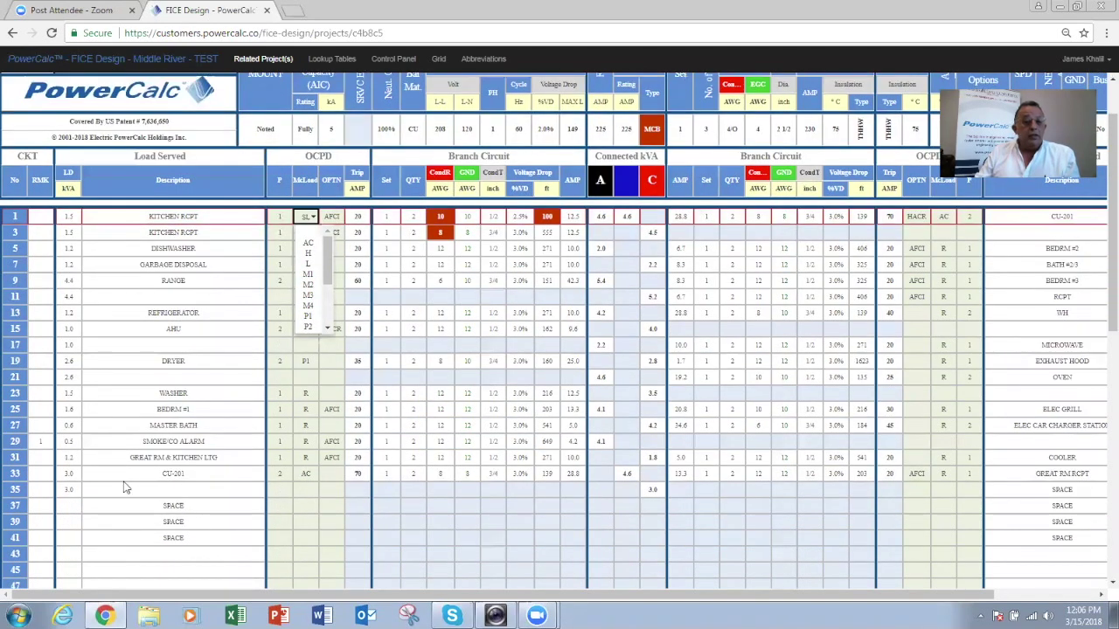
Give circuit 37 a load of 3.0 kVA.
{"action": "double_click", "coordinate": [169, 507]}
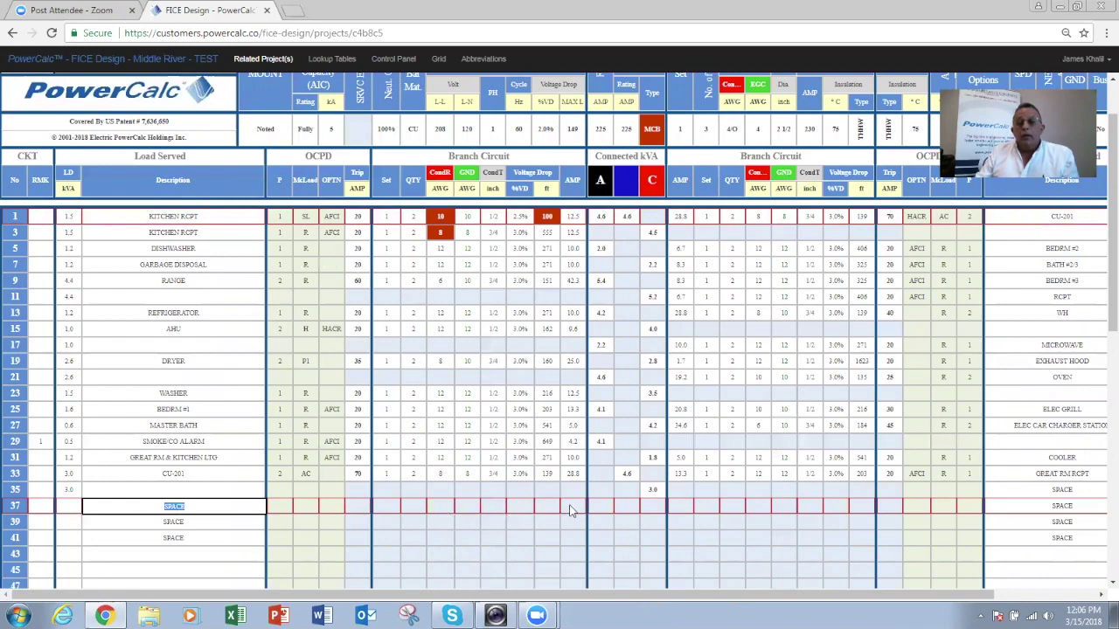
{"action": "left_click", "coordinate": [655, 514]}
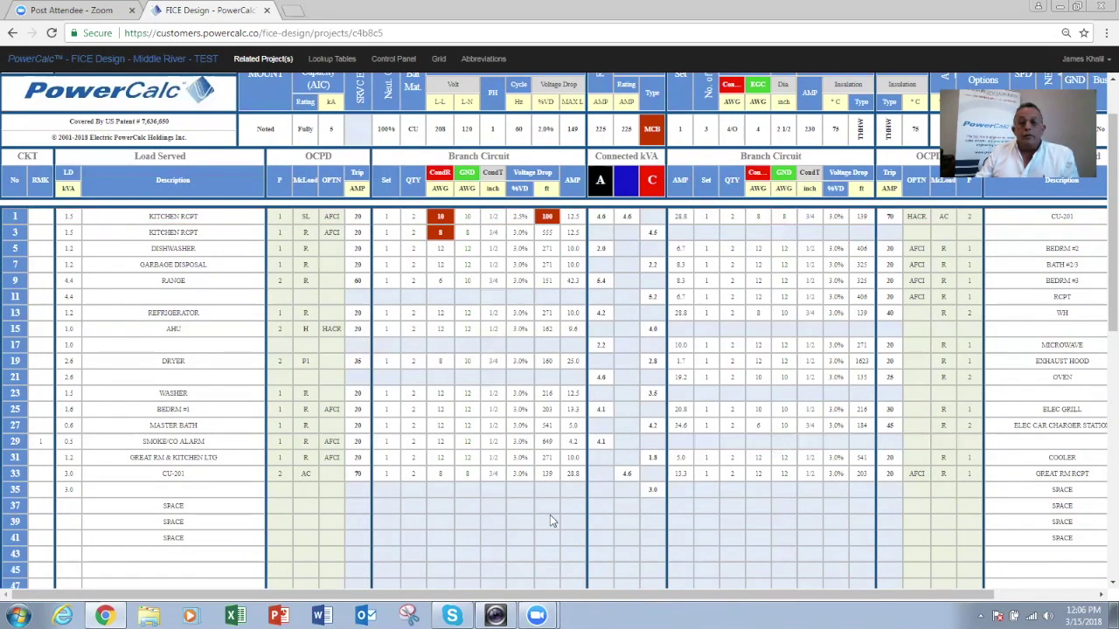
{"action": "left_click", "coordinate": [69, 510]}
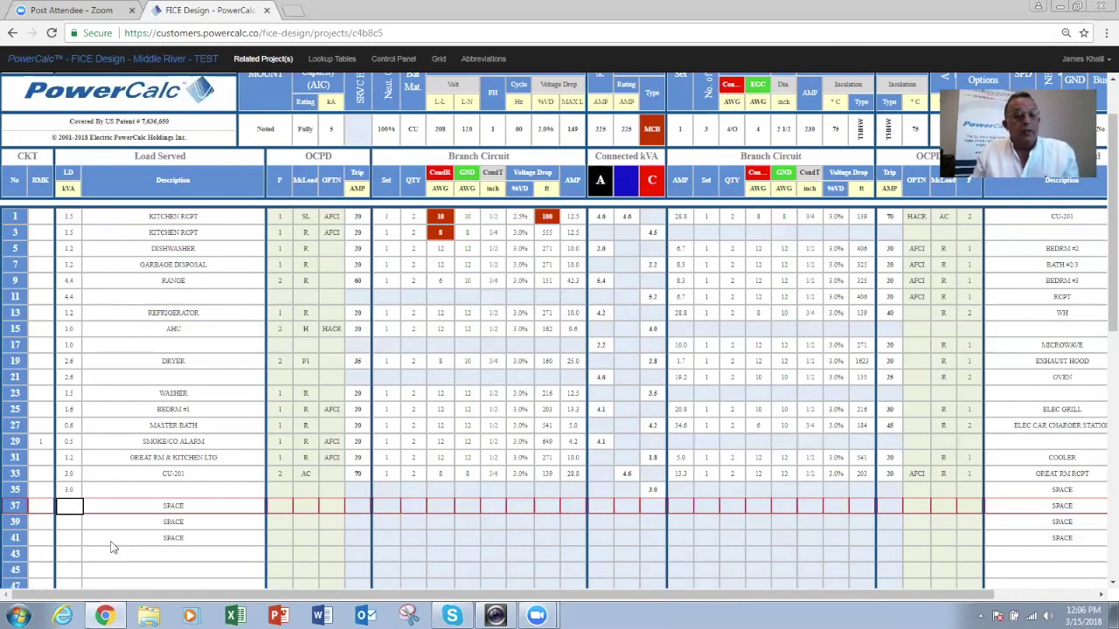
{"action": "type", "text": "3"}
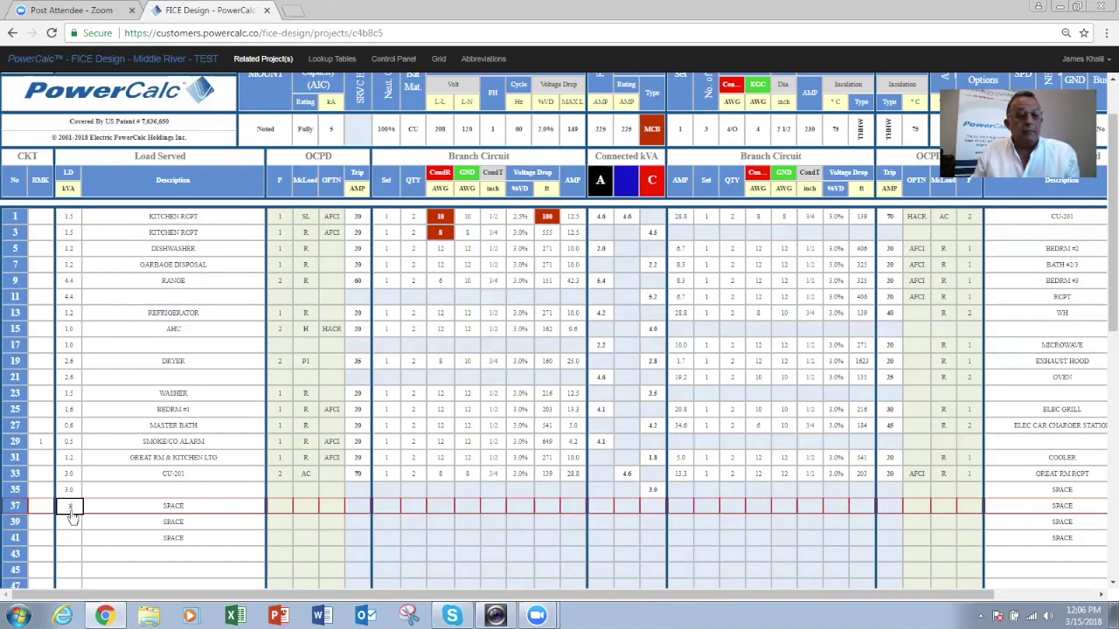
{"action": "key", "text": "Return"}
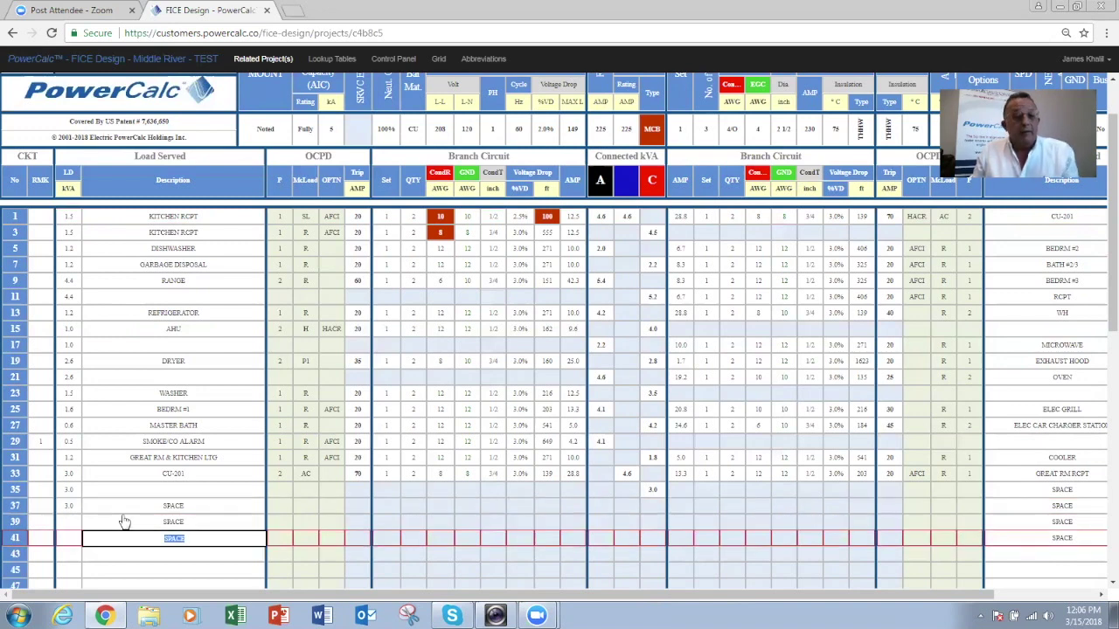
Replace circuit 37's SPACE description with WTR HTR.
{"action": "left_click", "coordinate": [172, 507]}
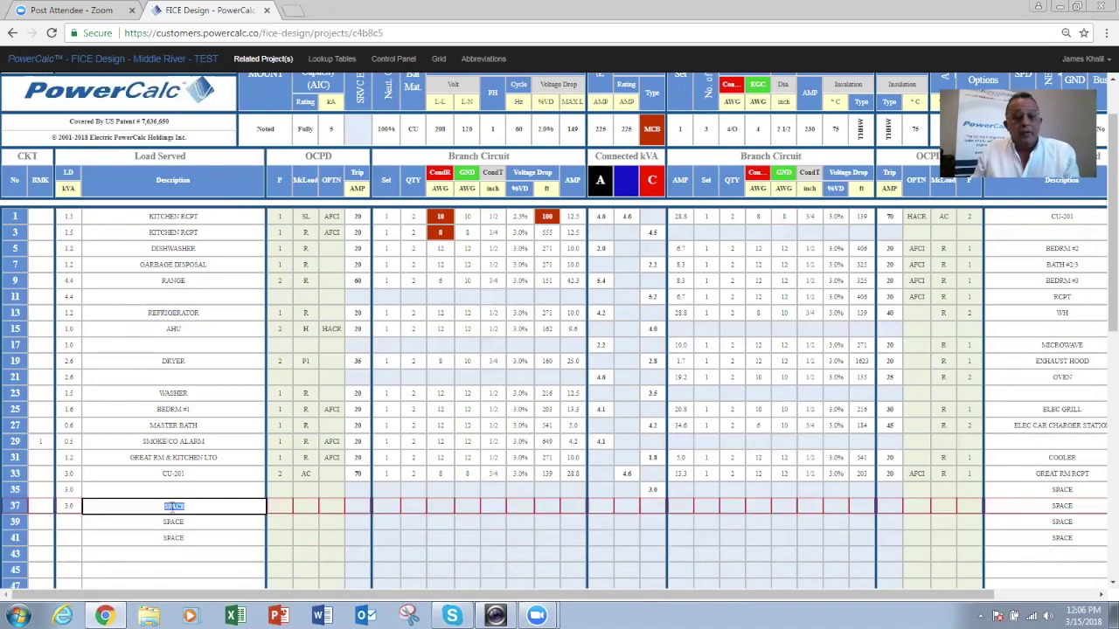
{"action": "key", "text": "BackSpace"}
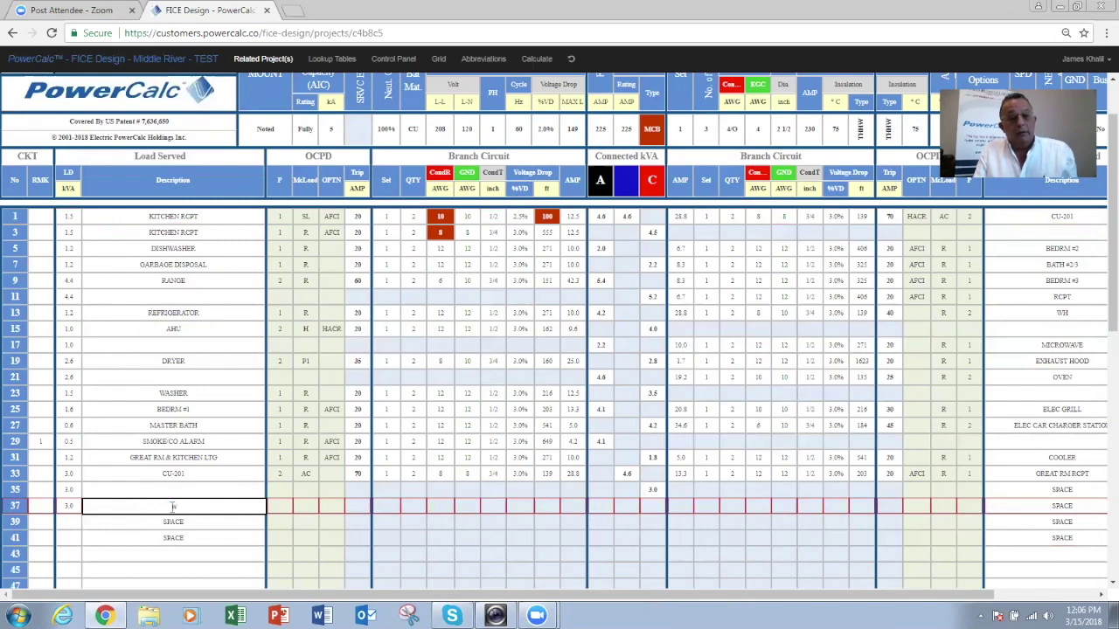
{"action": "key", "text": "Caps_Lock"}
{"action": "type", "text": "WTR HT"}
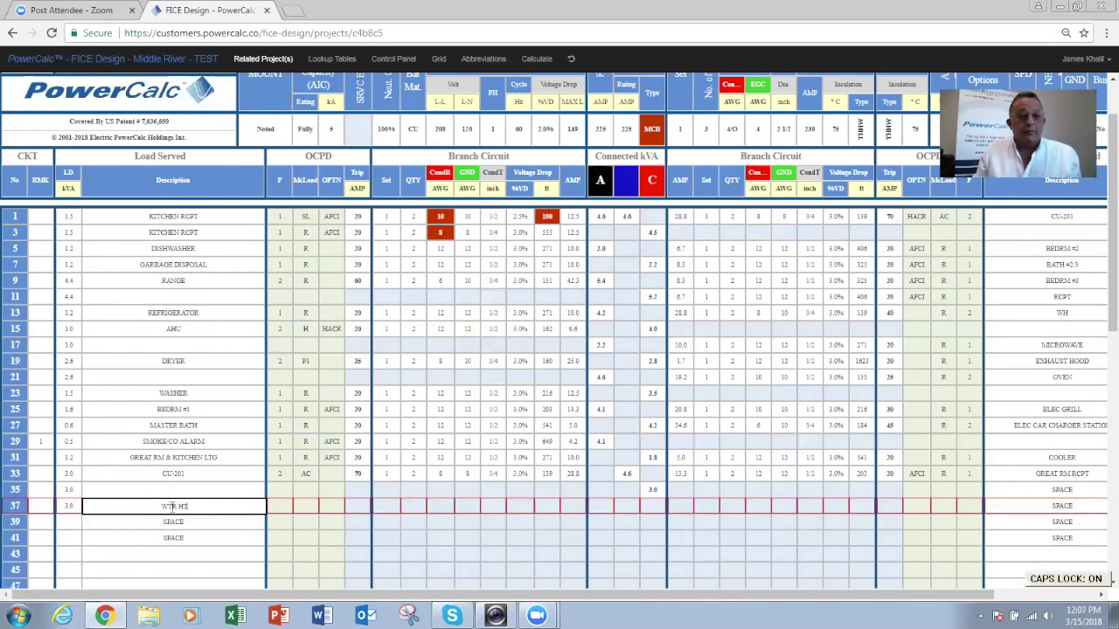
{"action": "type", "text": "R"}
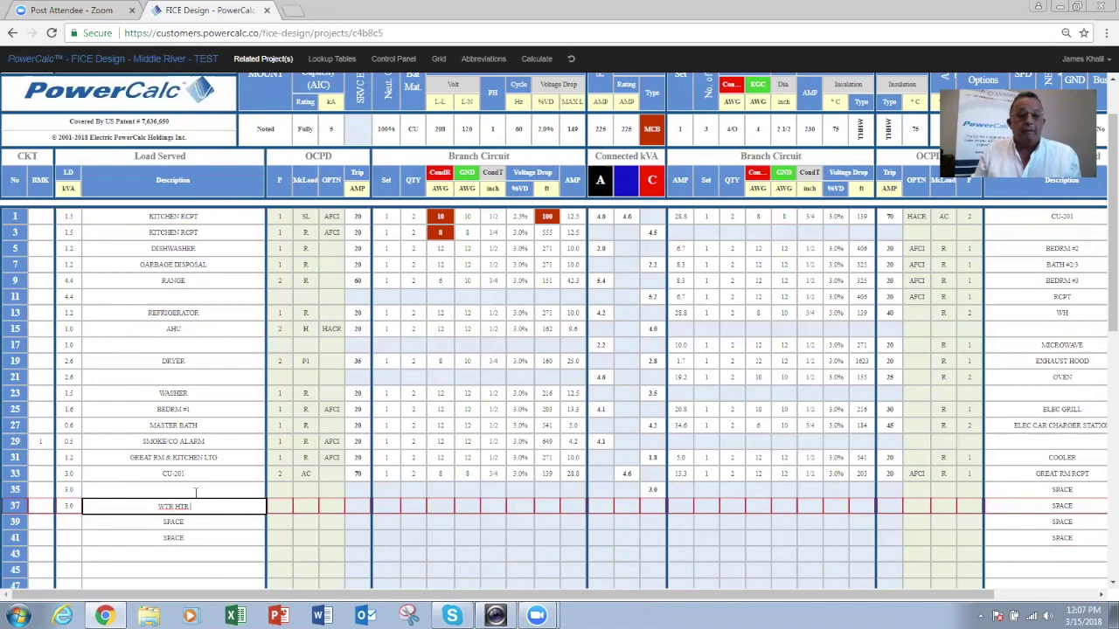
Make circuit 37 WTR HTR a 2-pole circuit with load type P1.
{"action": "left_click", "coordinate": [288, 509]}
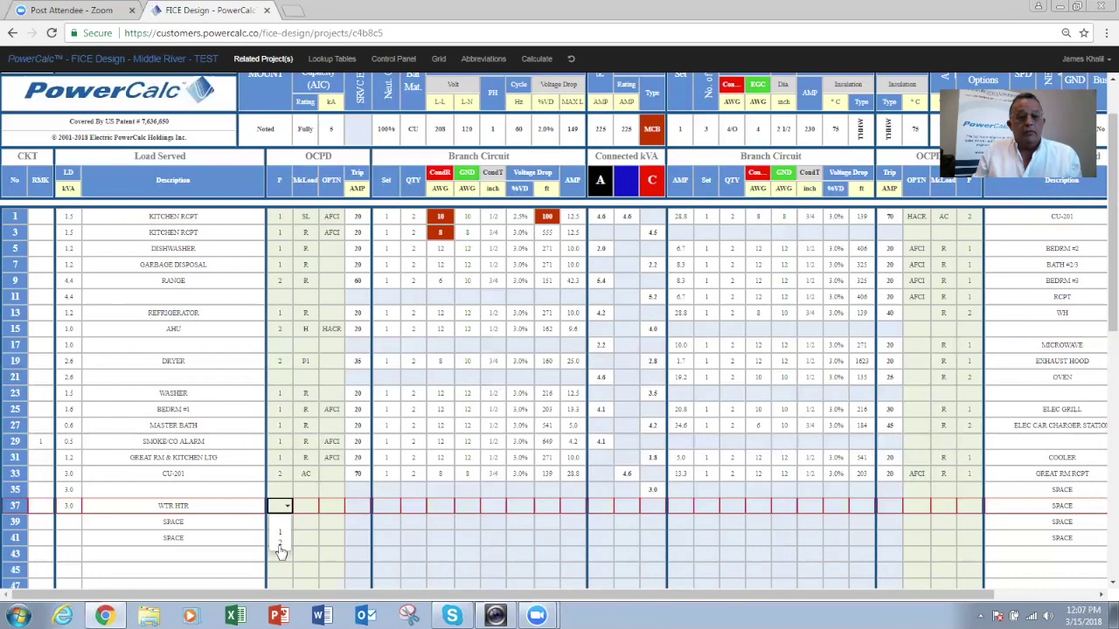
{"action": "left_click", "coordinate": [280, 544]}
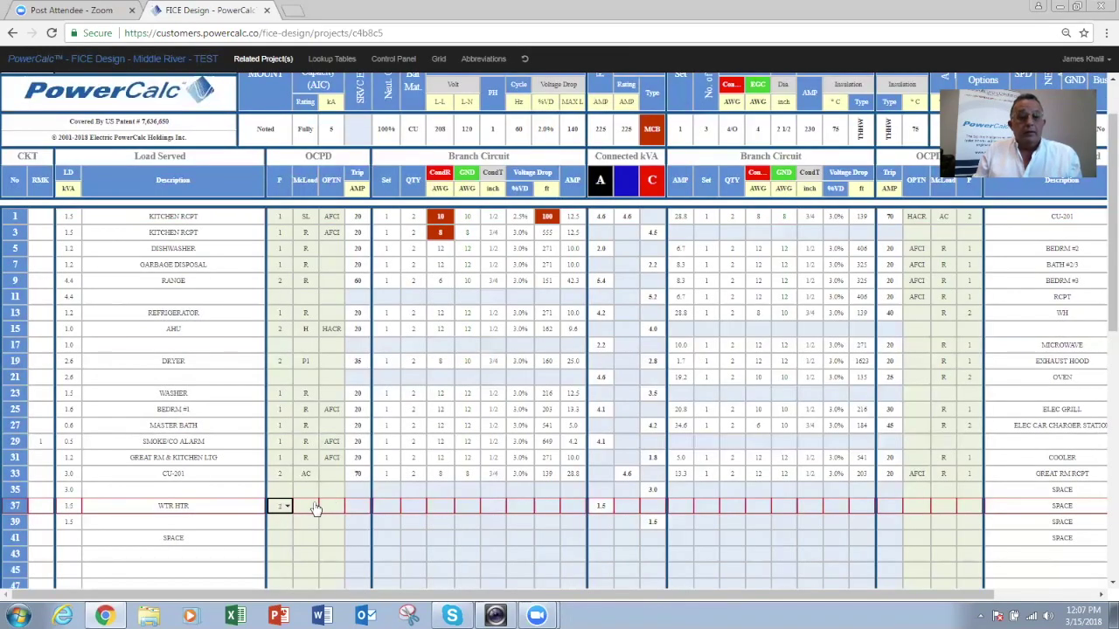
{"action": "left_click", "coordinate": [316, 509]}
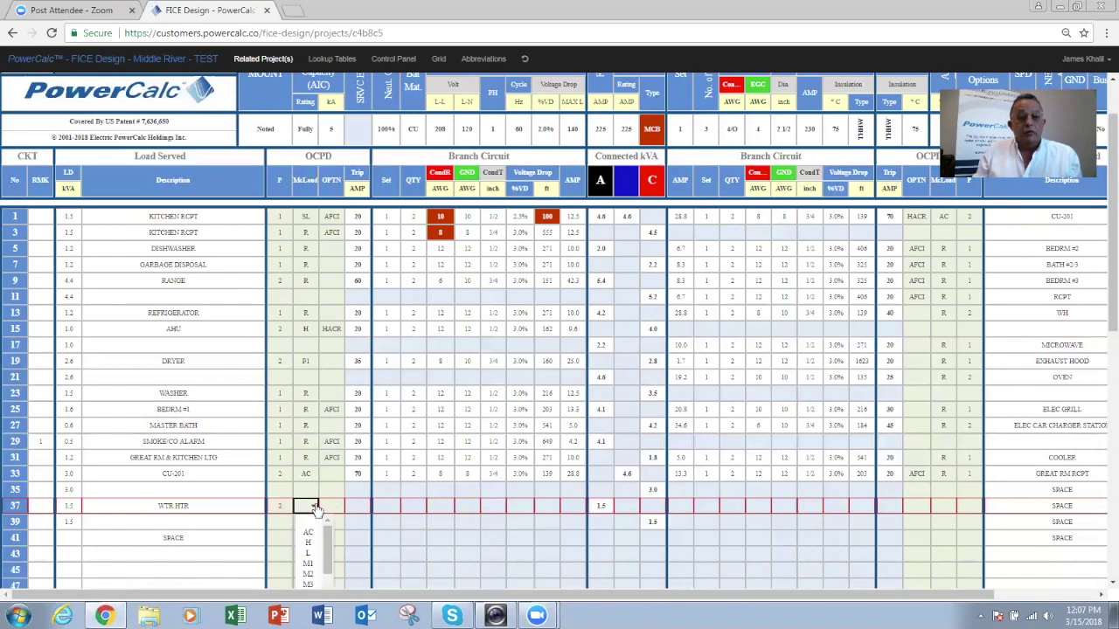
{"action": "scroll", "coordinate": [309, 568], "scroll_direction": "down", "scroll_amount": 3}
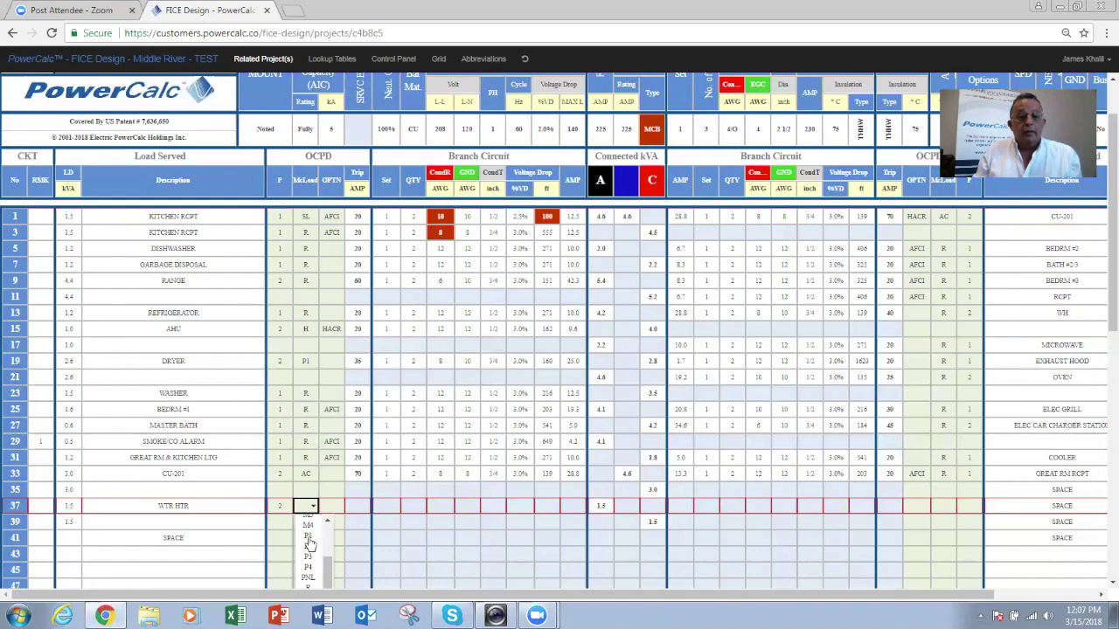
{"action": "left_click", "coordinate": [308, 538]}
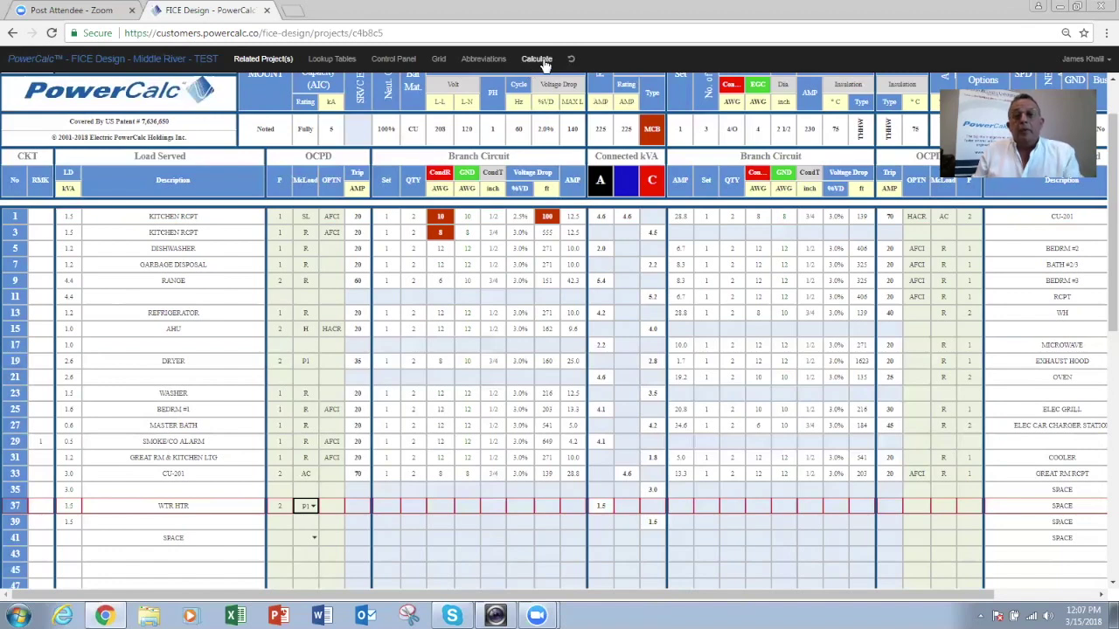
Recalculate panel 201 and check circuit 37 now shows 20 A, 12 AWG and 3.0% drop.
{"action": "left_click", "coordinate": [537, 59]}
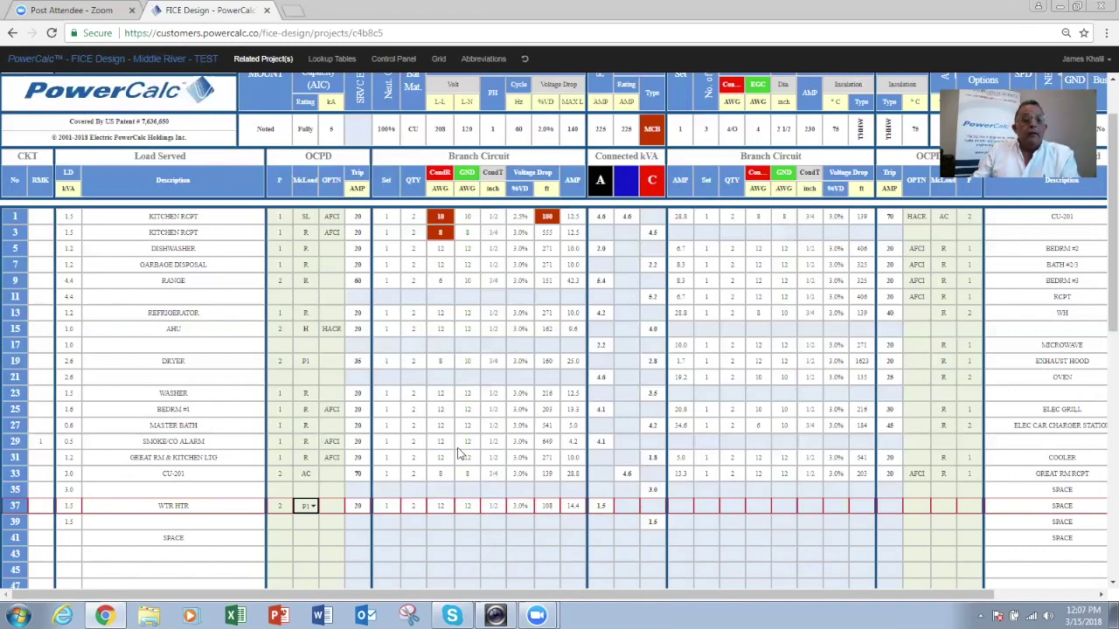
{"action": "scroll", "coordinate": [447, 419], "scroll_direction": "down", "scroll_amount": 2}
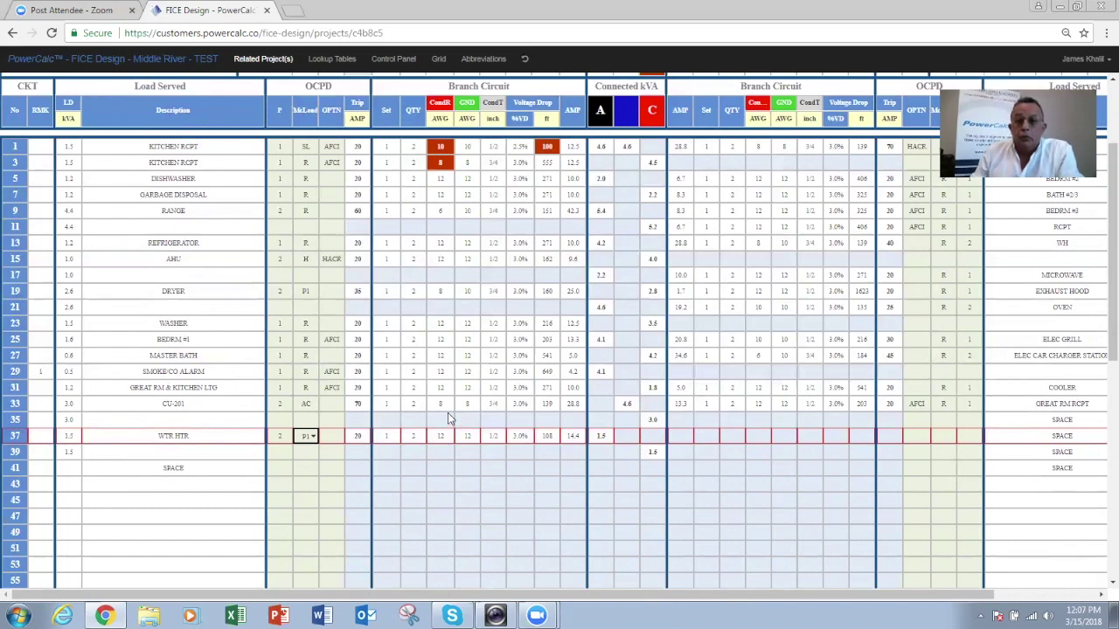
{"action": "scroll", "coordinate": [468, 371], "scroll_direction": "up", "scroll_amount": 4}
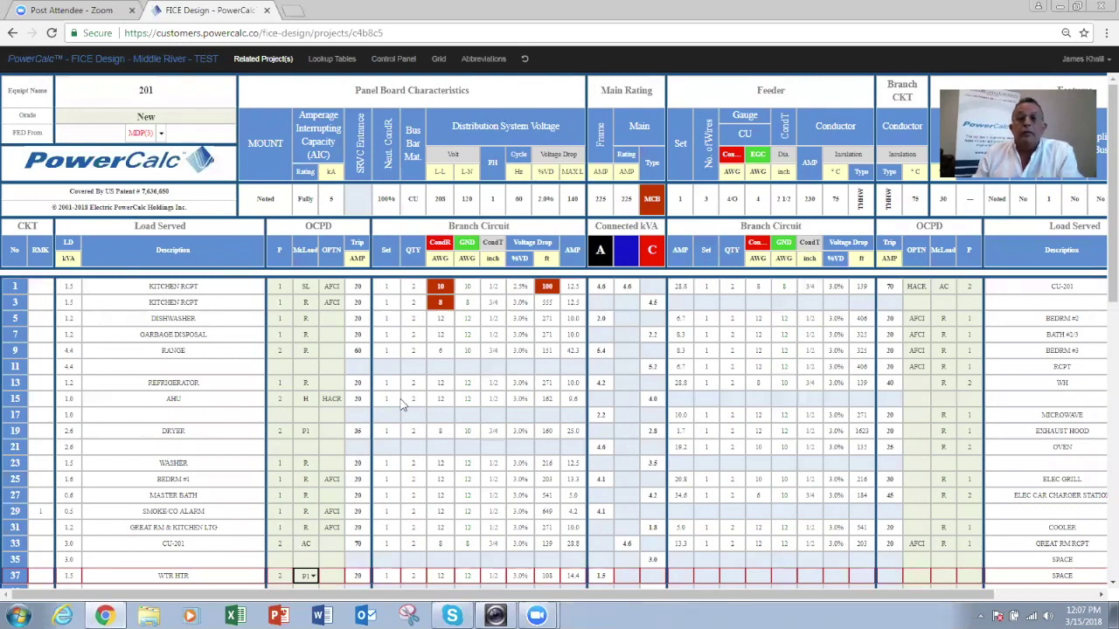
From the Control Panel, launch the Branch Circuit Inputs wizard for panel 201.
{"action": "left_click", "coordinate": [394, 60]}
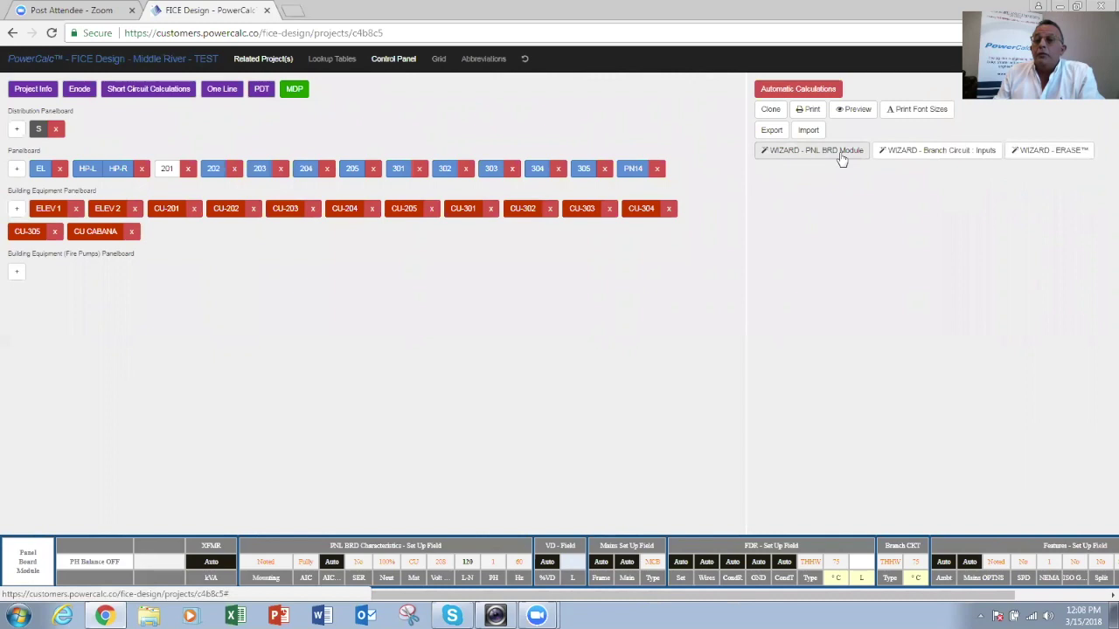
{"action": "left_click", "coordinate": [922, 156]}
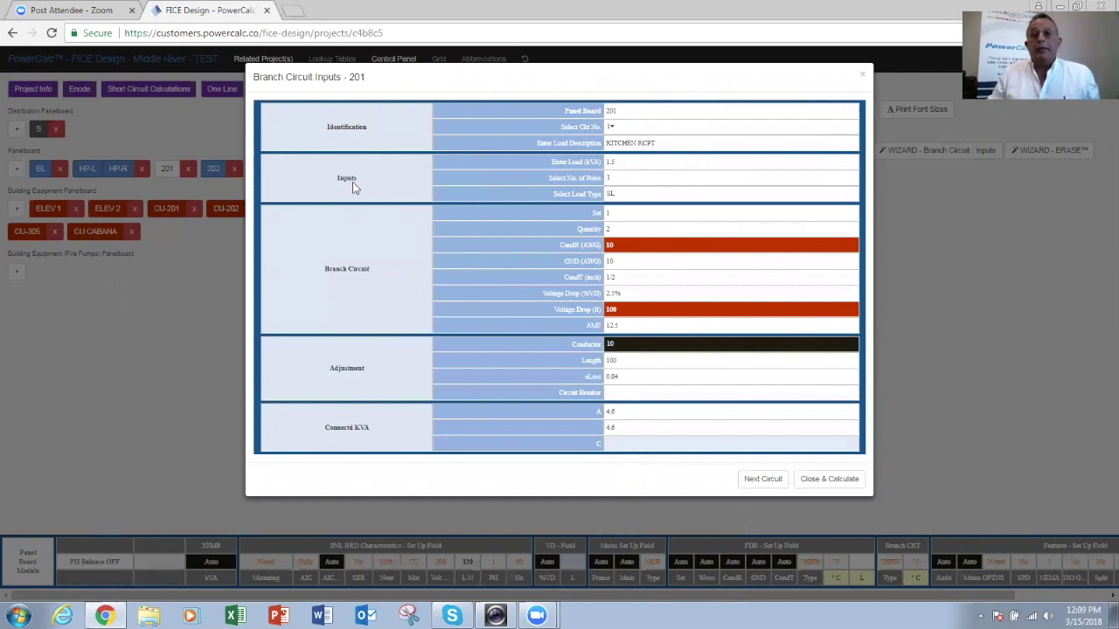
Define circuit 39 as a 3 kVA, 2-pole, P1 load, then close and recalculate.
{"action": "left_click", "coordinate": [626, 130]}
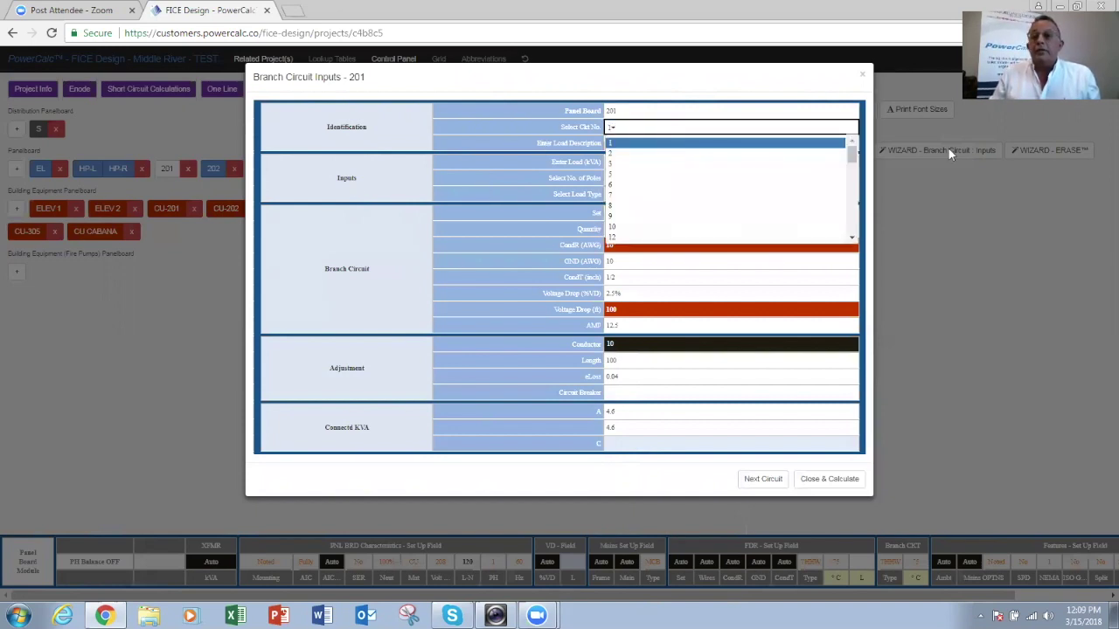
{"action": "left_click_drag", "start_coordinate": [853, 168], "coordinate": [852, 196]}
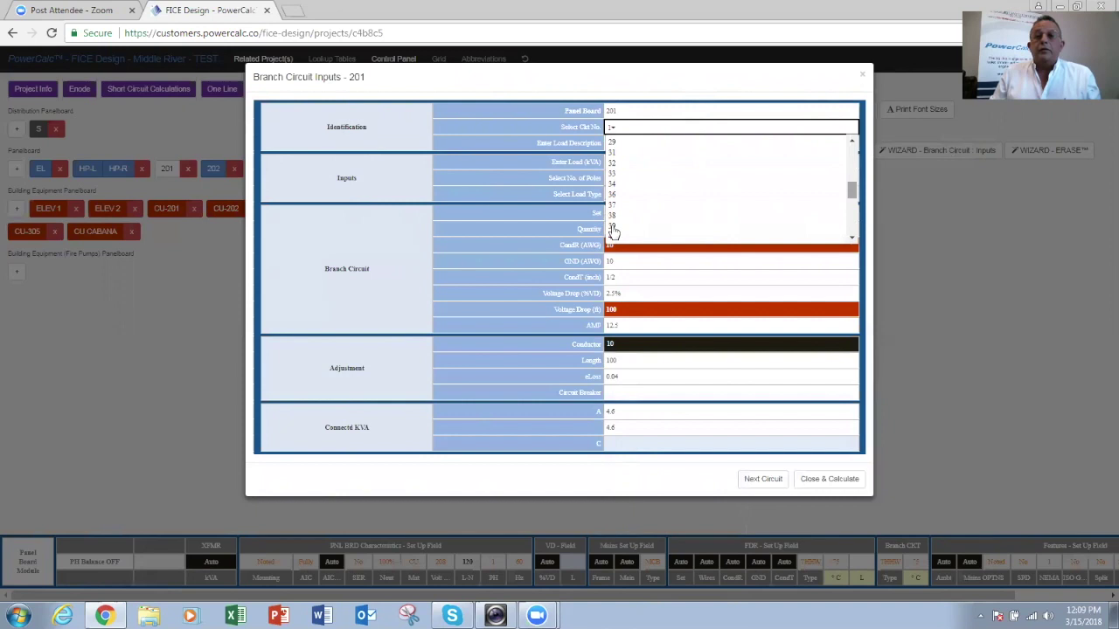
{"action": "left_click", "coordinate": [612, 229]}
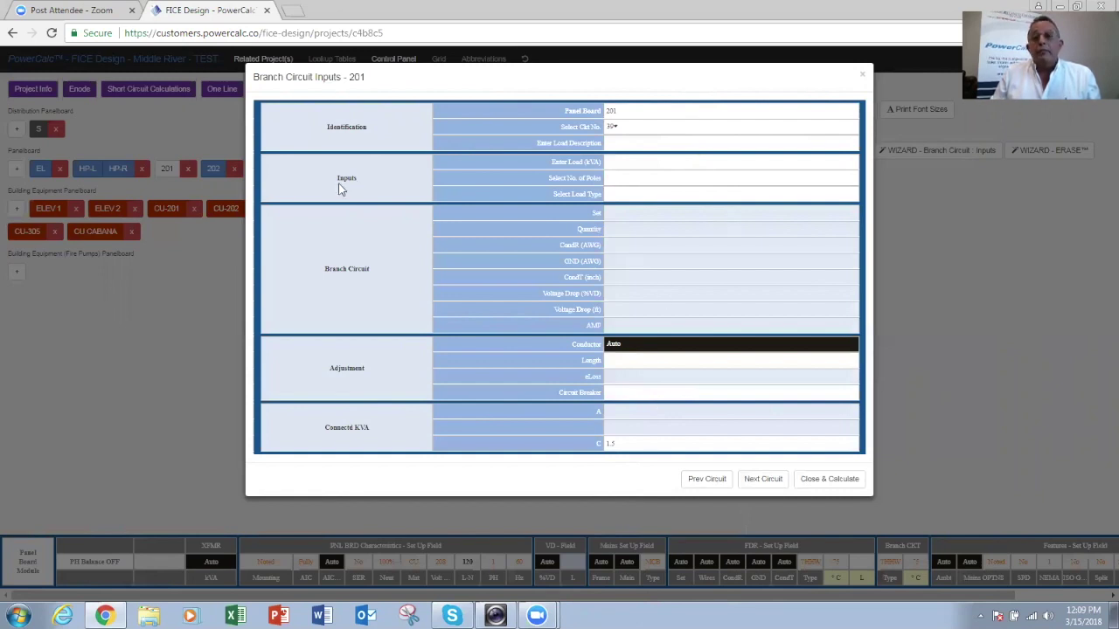
{"action": "left_click", "coordinate": [631, 164]}
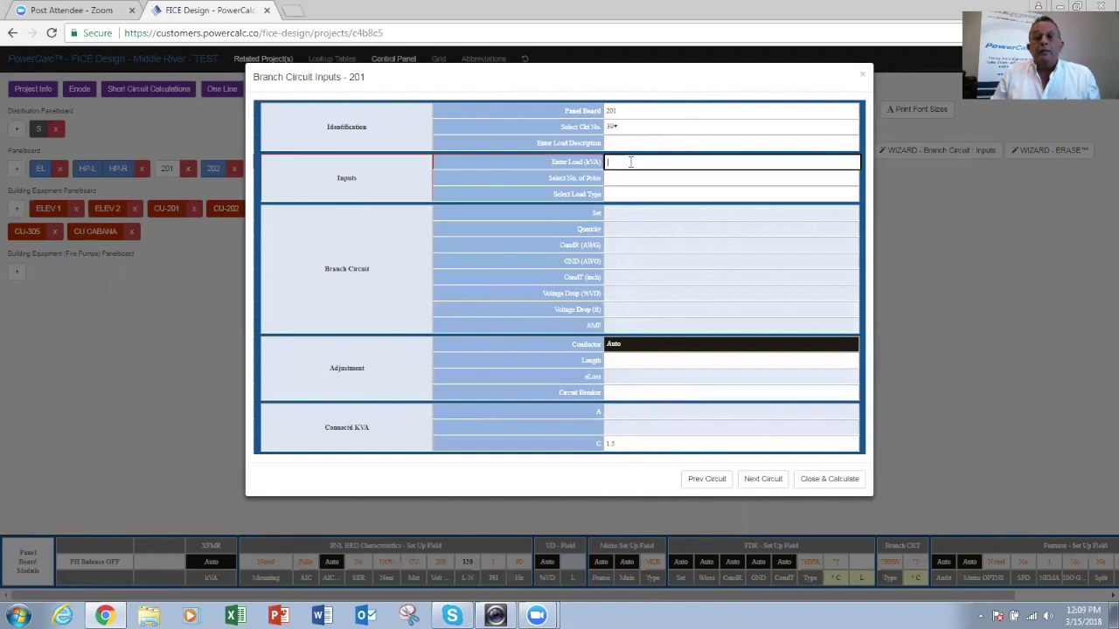
{"action": "type", "text": "3"}
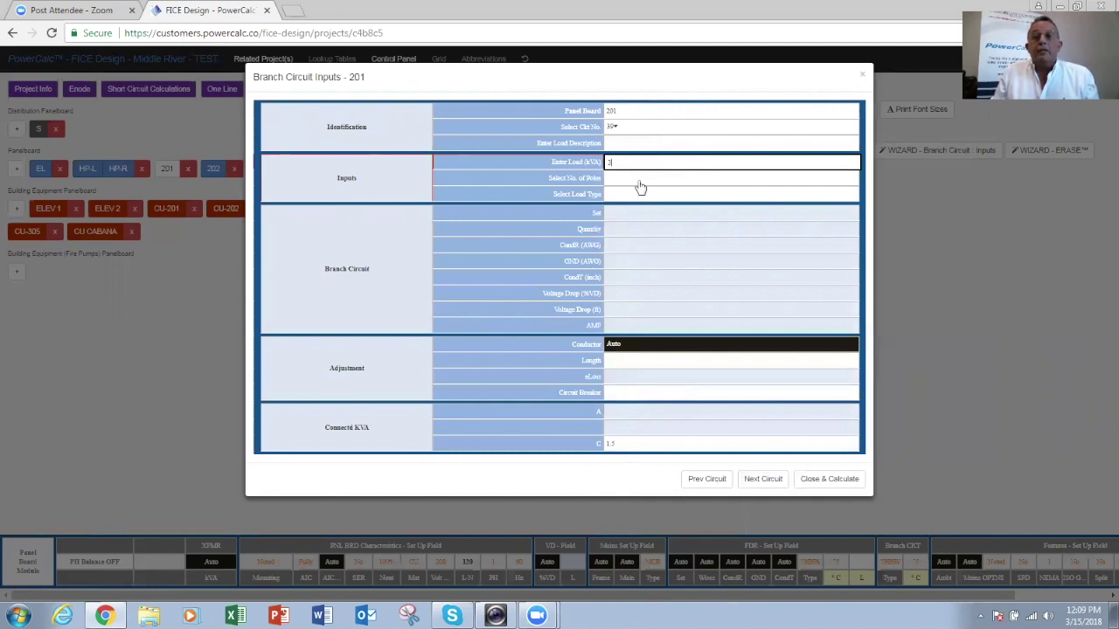
{"action": "left_click", "coordinate": [639, 184]}
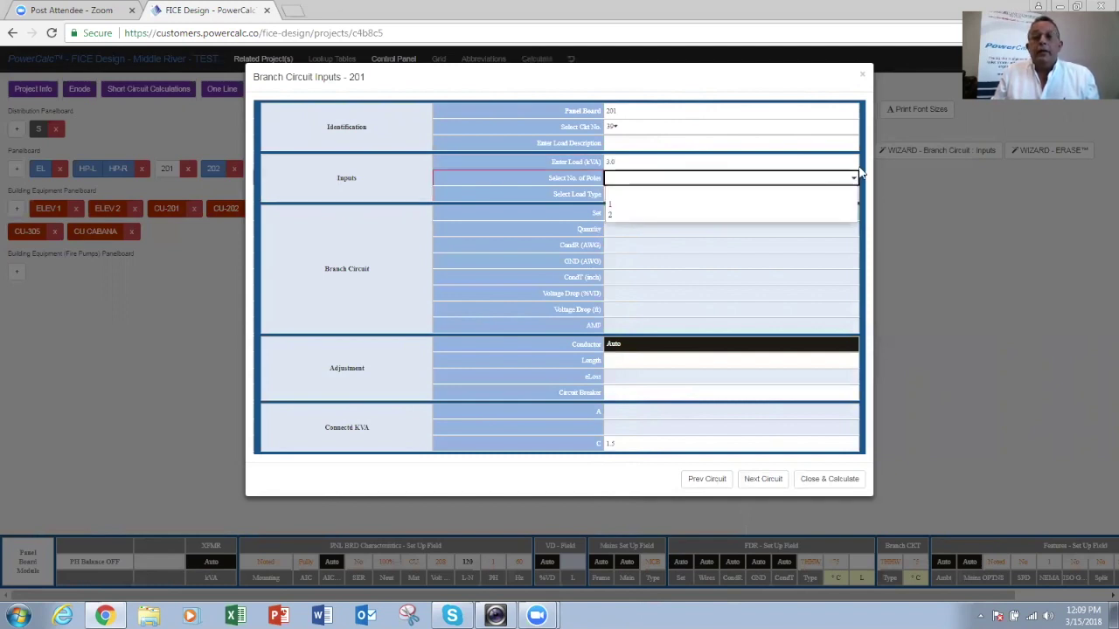
{"action": "left_click", "coordinate": [613, 214]}
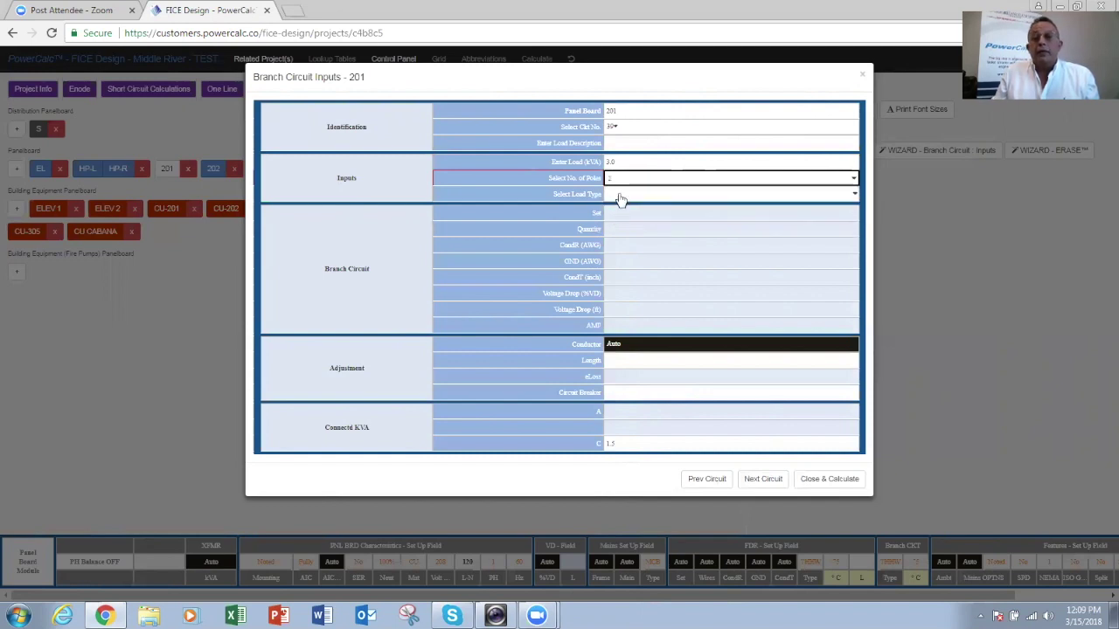
{"action": "left_click", "coordinate": [618, 196]}
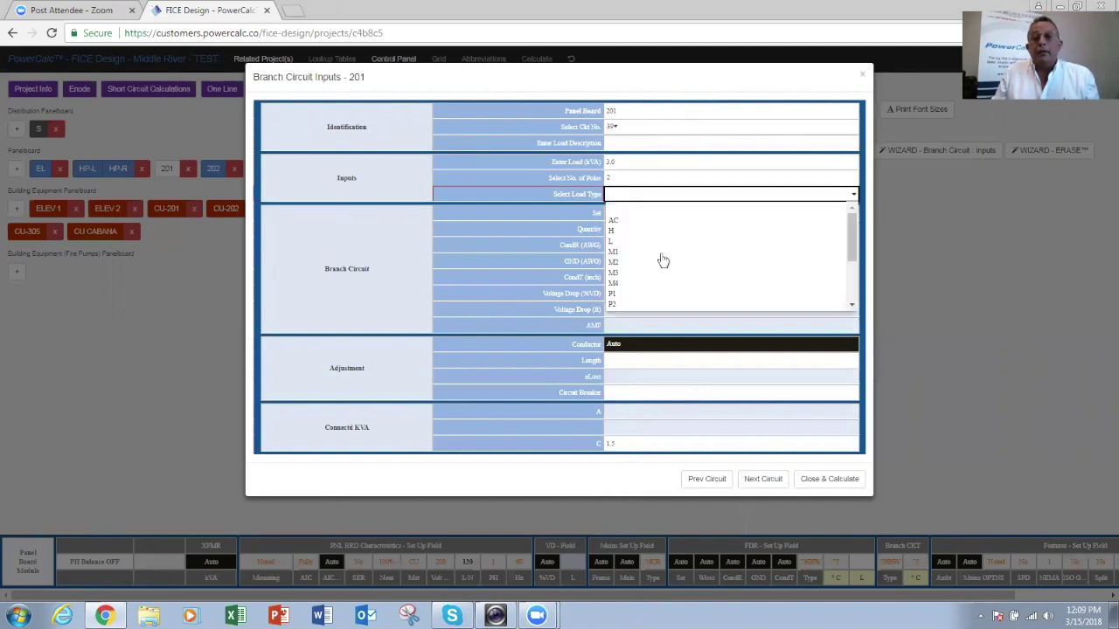
{"action": "left_click", "coordinate": [617, 295]}
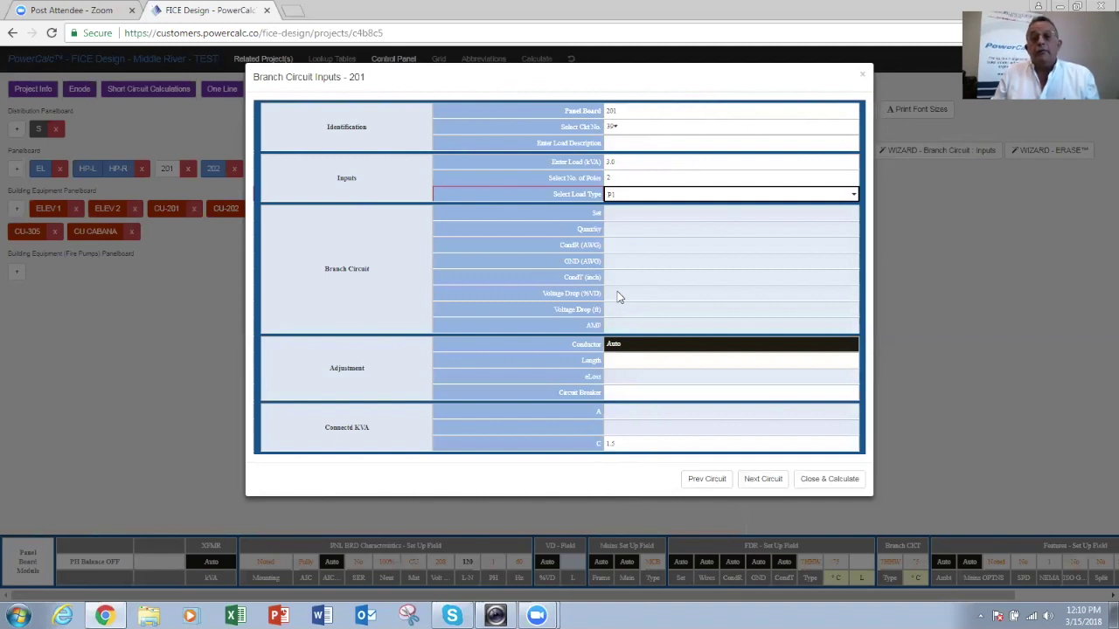
{"action": "left_click", "coordinate": [822, 485]}
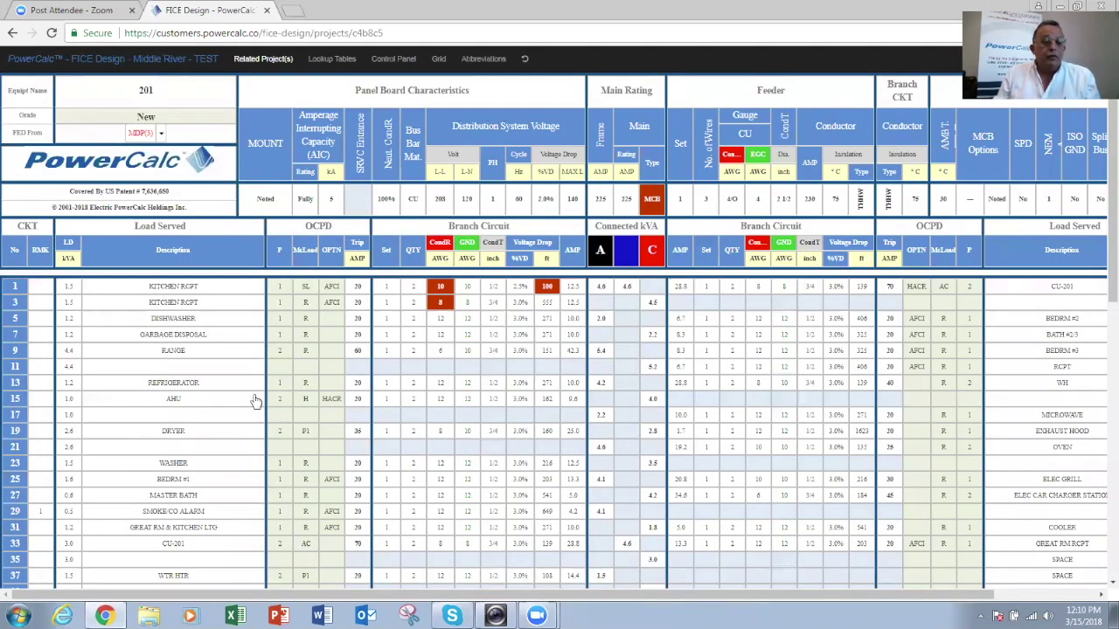
Review circuits 37–41 in the recalculated panel 201 schedule and scroll back to the top.
{"action": "scroll", "coordinate": [254, 401], "scroll_direction": "down", "scroll_amount": 1}
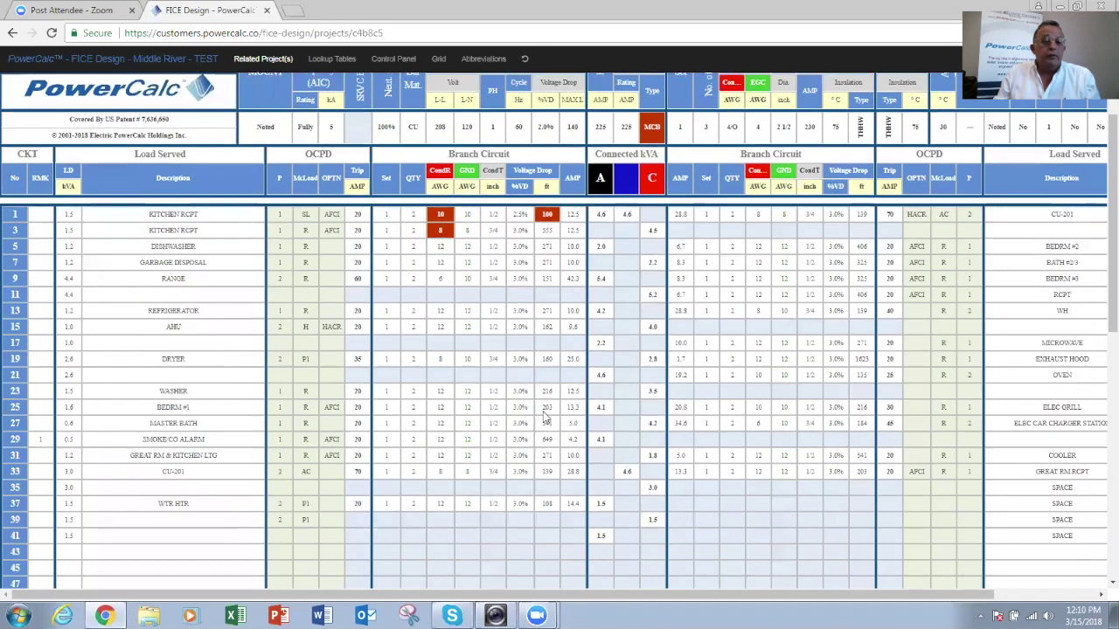
{"action": "scroll", "coordinate": [220, 495], "scroll_direction": "down", "scroll_amount": 1}
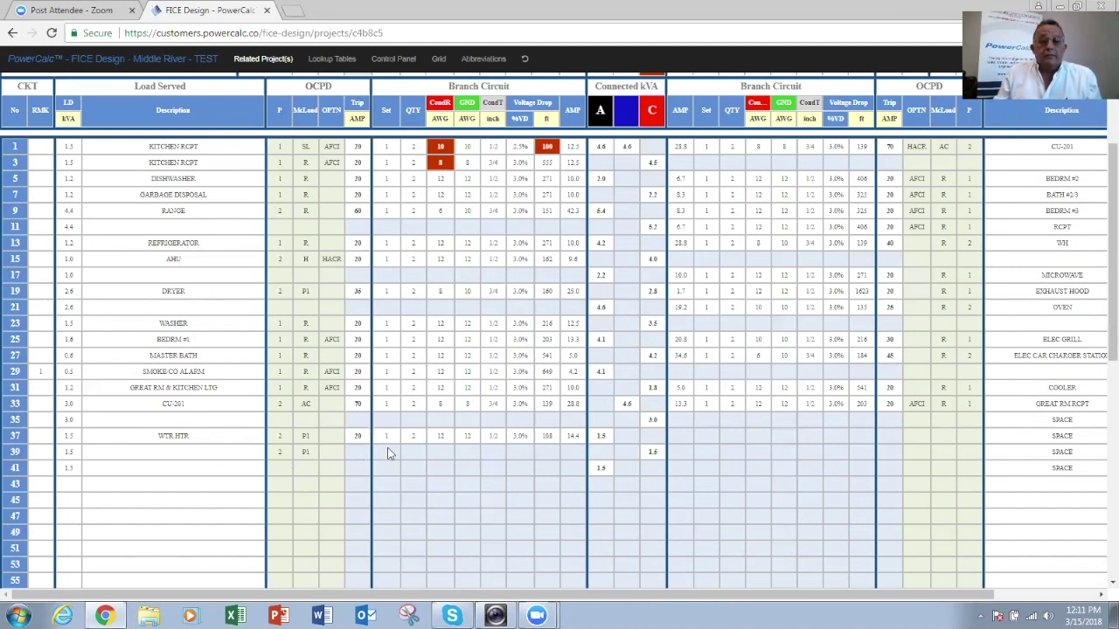
{"action": "left_click", "coordinate": [273, 437]}
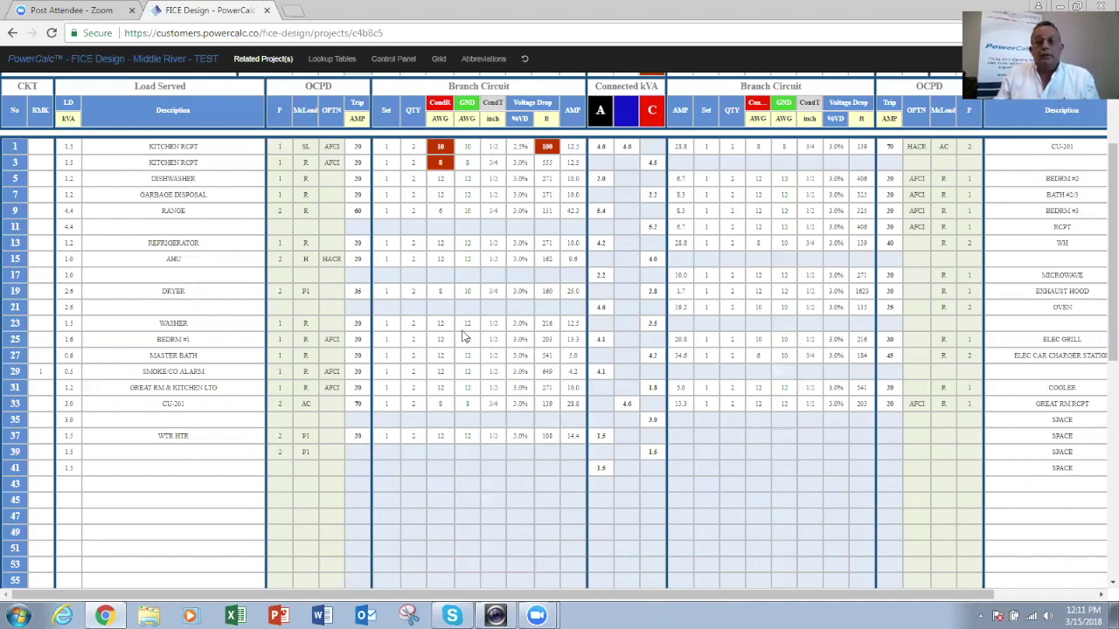
{"action": "scroll", "coordinate": [463, 336], "scroll_direction": "up", "scroll_amount": 2}
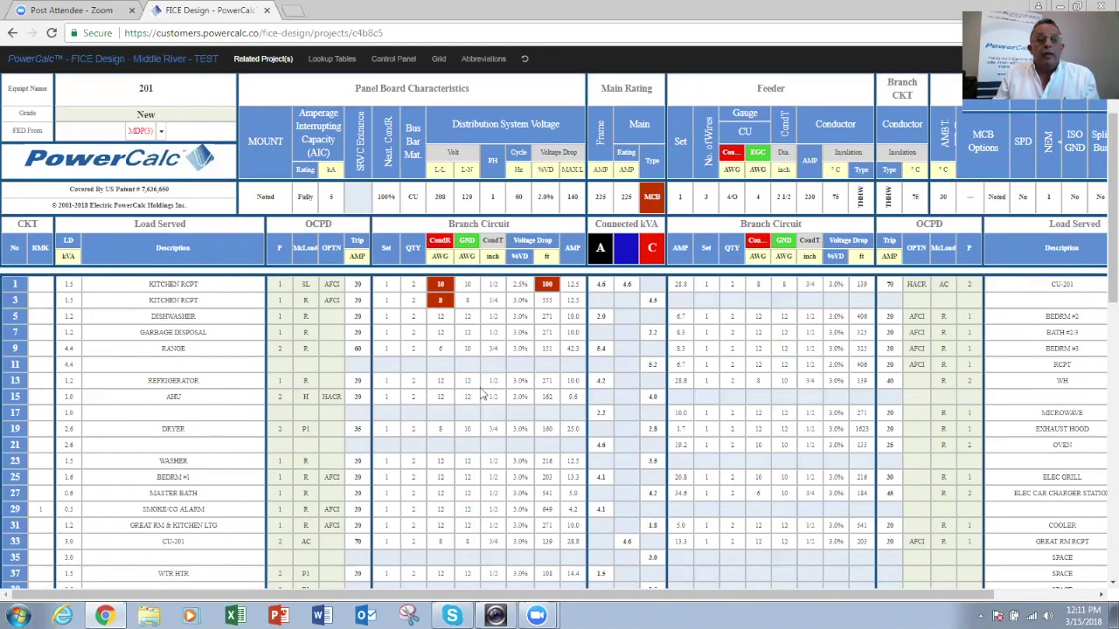
{"action": "scroll", "coordinate": [486, 393], "scroll_direction": "down", "scroll_amount": 2}
{"action": "scroll", "coordinate": [451, 357], "scroll_direction": "down", "scroll_amount": 1}
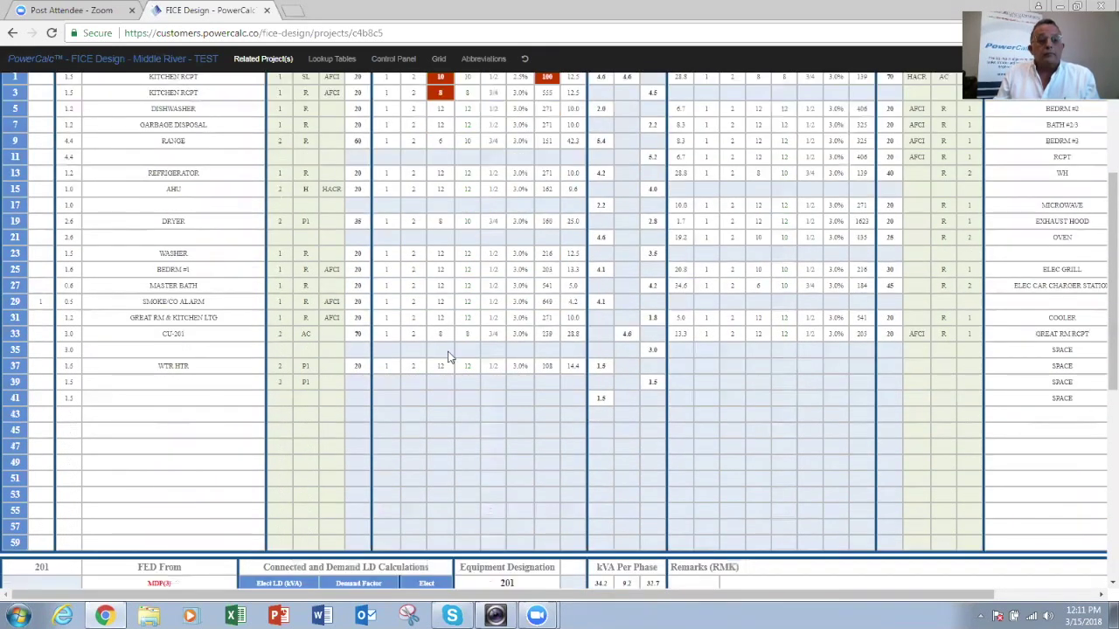
{"action": "scroll", "coordinate": [447, 308], "scroll_direction": "down", "scroll_amount": 2}
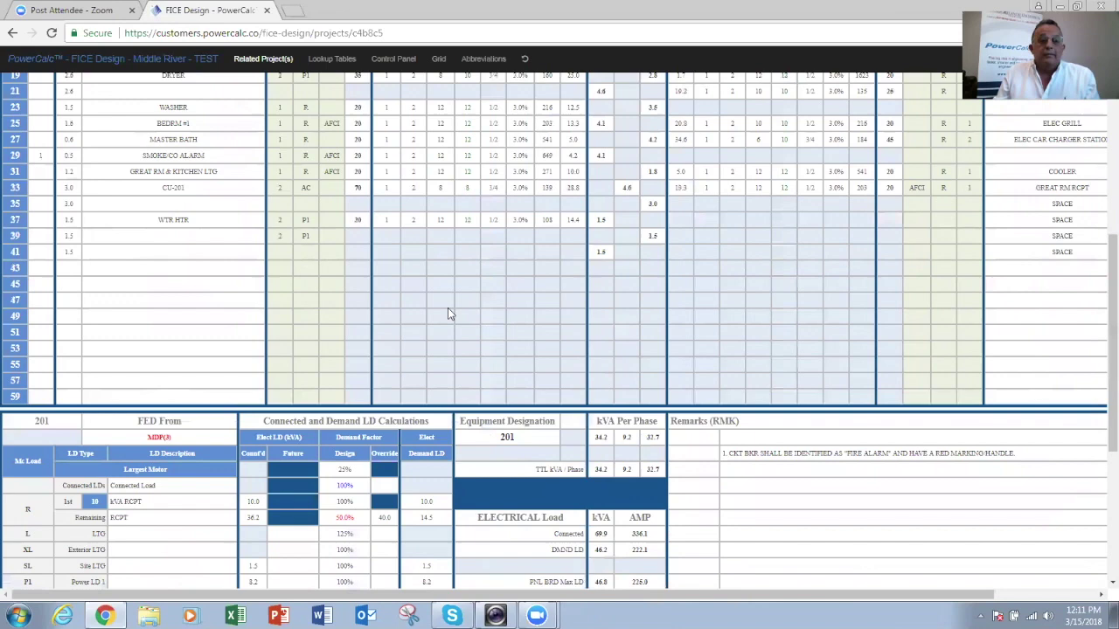
{"action": "scroll", "coordinate": [447, 308], "scroll_direction": "down", "scroll_amount": 2}
{"action": "scroll", "coordinate": [448, 305], "scroll_direction": "down", "scroll_amount": 2}
{"action": "scroll", "coordinate": [451, 288], "scroll_direction": "down", "scroll_amount": 1}
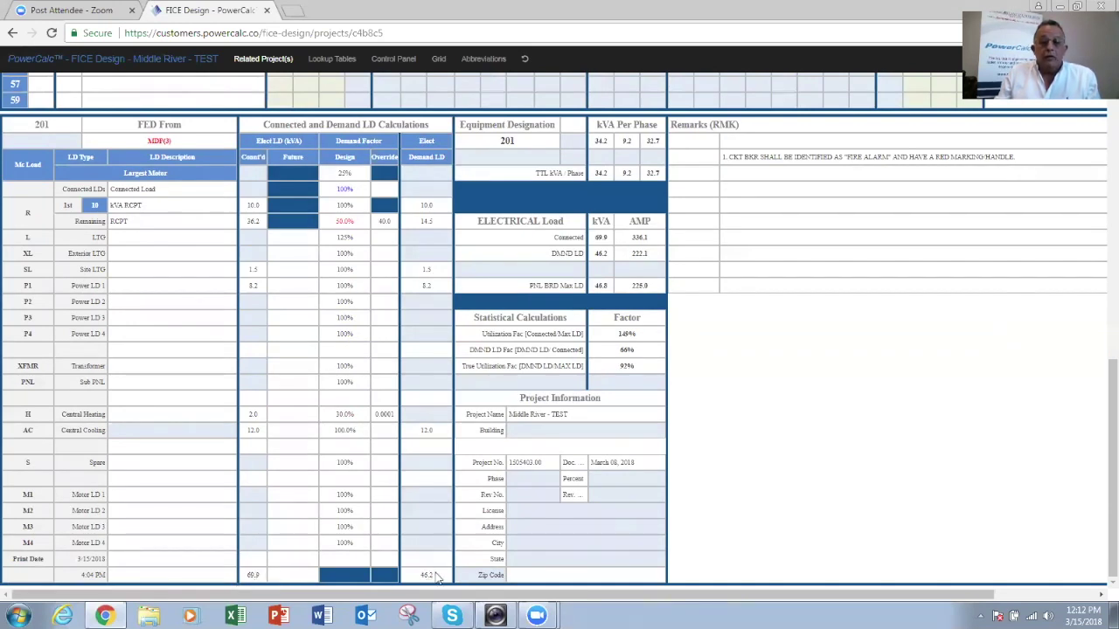
{"action": "left_click_drag", "start_coordinate": [429, 573], "coordinate": [400, 579]}
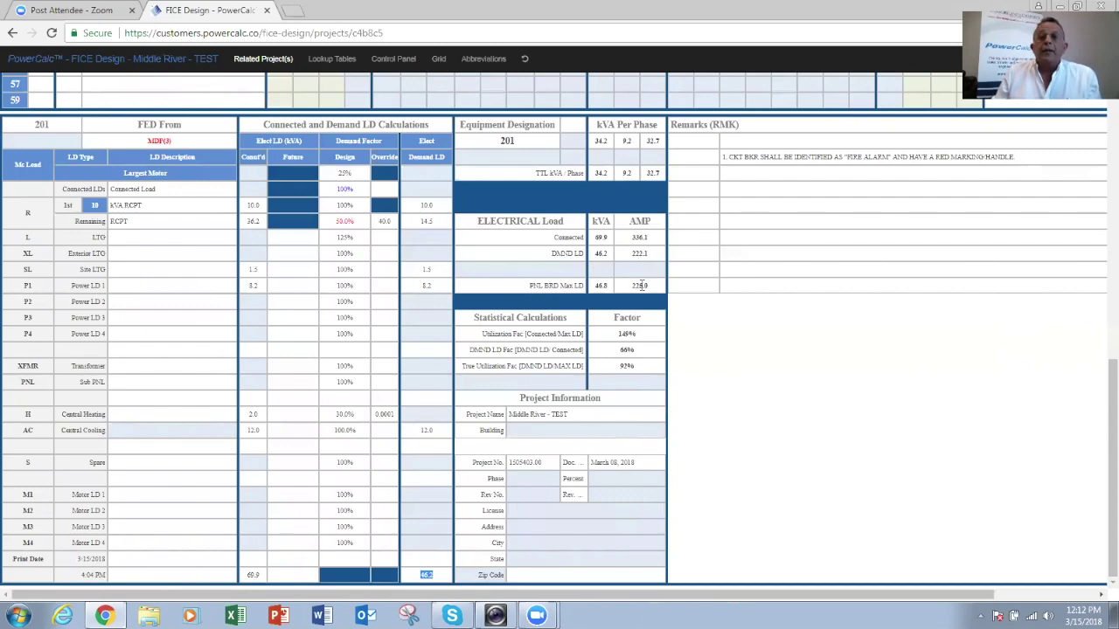
{"action": "scroll", "coordinate": [787, 279], "scroll_direction": "up", "scroll_amount": 2}
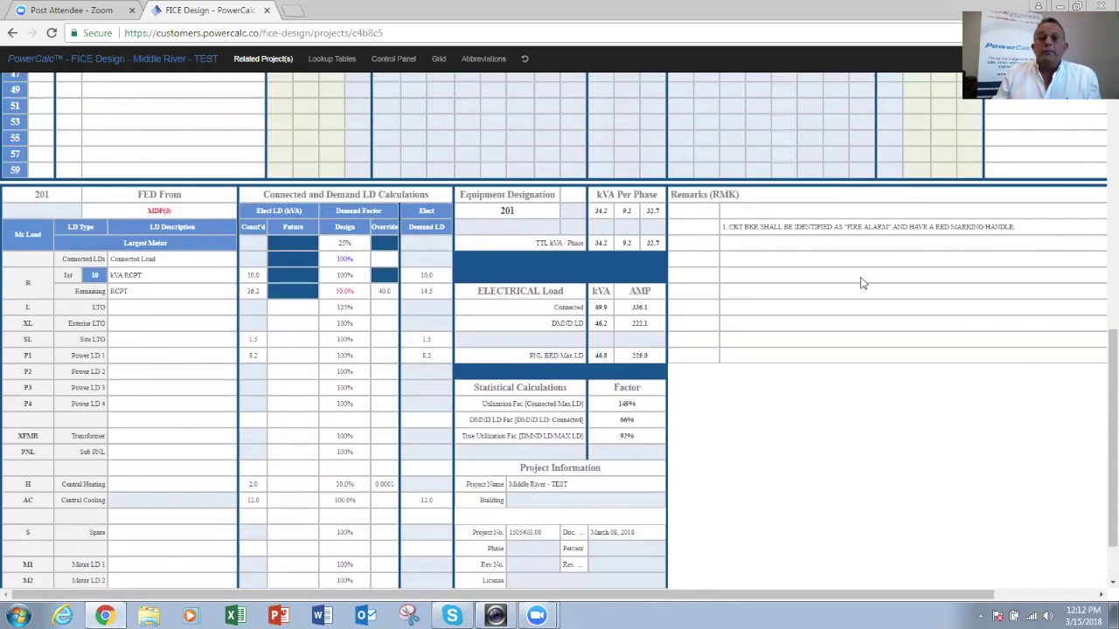
{"action": "scroll", "coordinate": [862, 284], "scroll_direction": "up", "scroll_amount": 10}
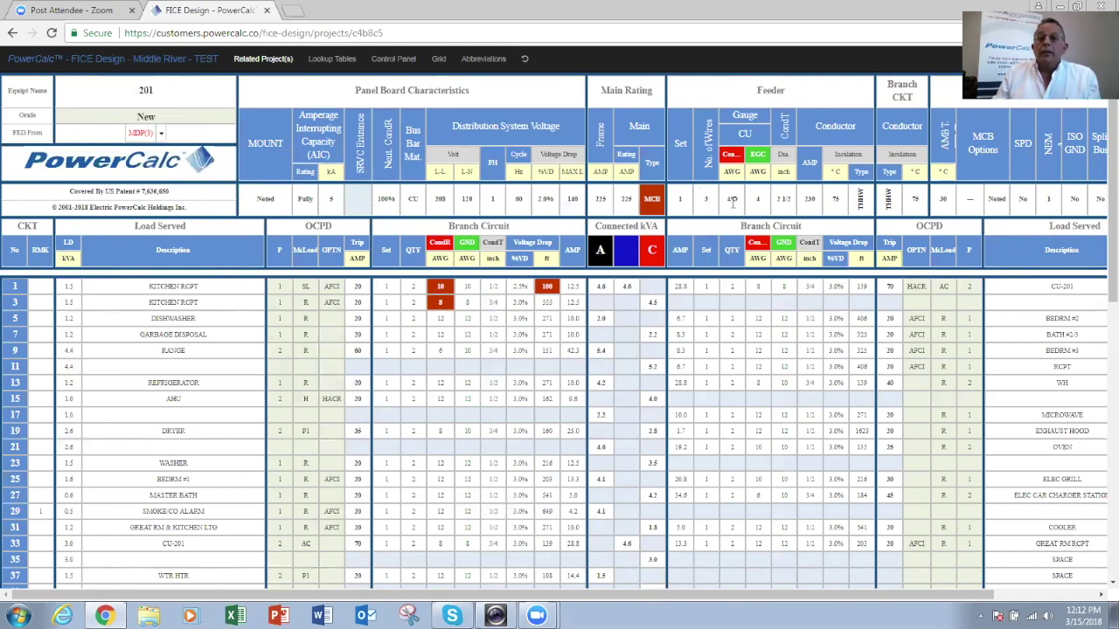
{"action": "double_click", "coordinate": [810, 199]}
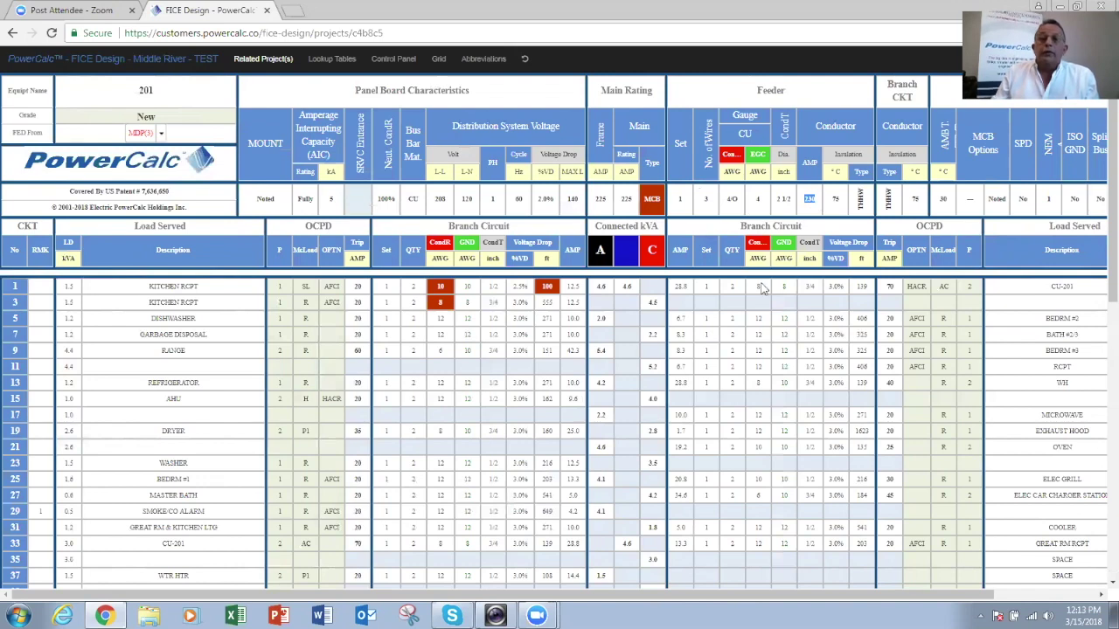
{"action": "scroll", "coordinate": [714, 369], "scroll_direction": "down", "scroll_amount": 4}
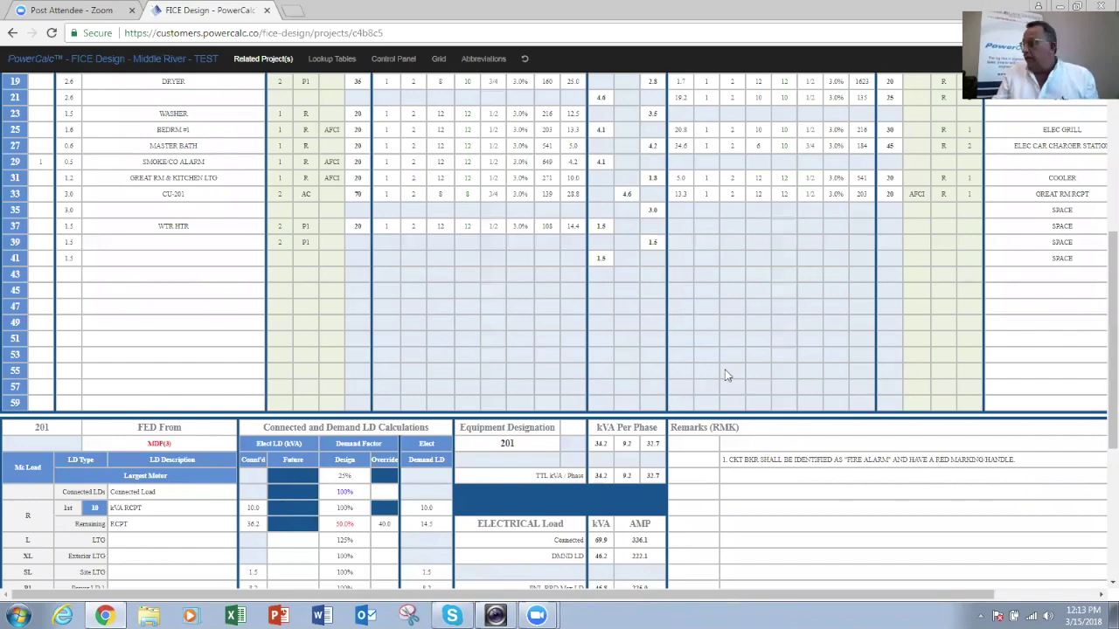
{"action": "scroll", "coordinate": [723, 375], "scroll_direction": "up", "scroll_amount": 3}
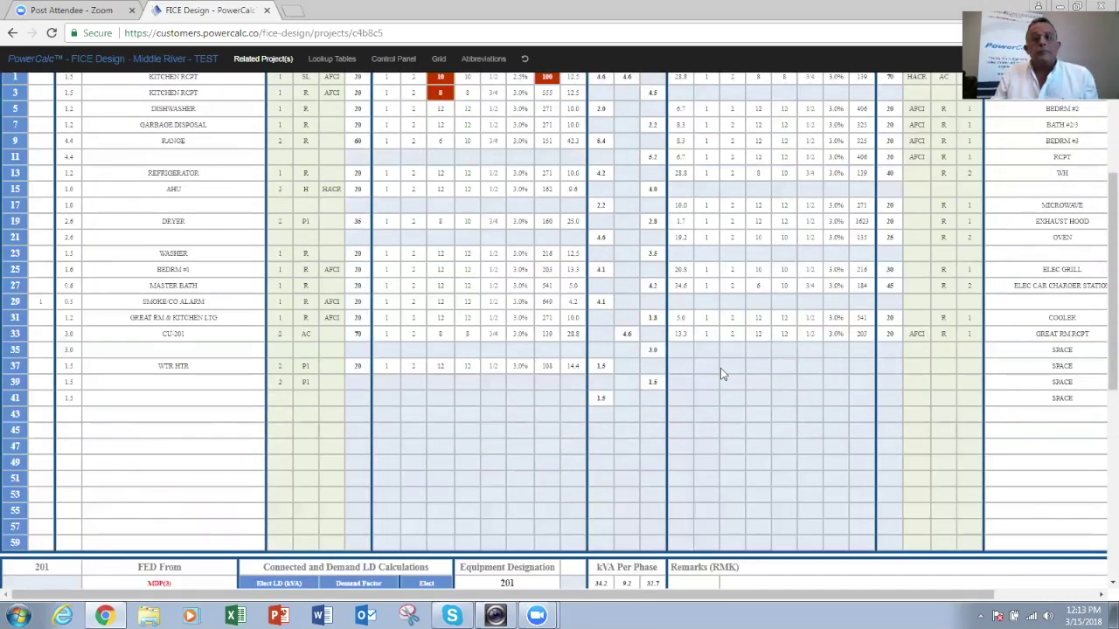
{"action": "scroll", "coordinate": [757, 378], "scroll_direction": "up", "scroll_amount": 5}
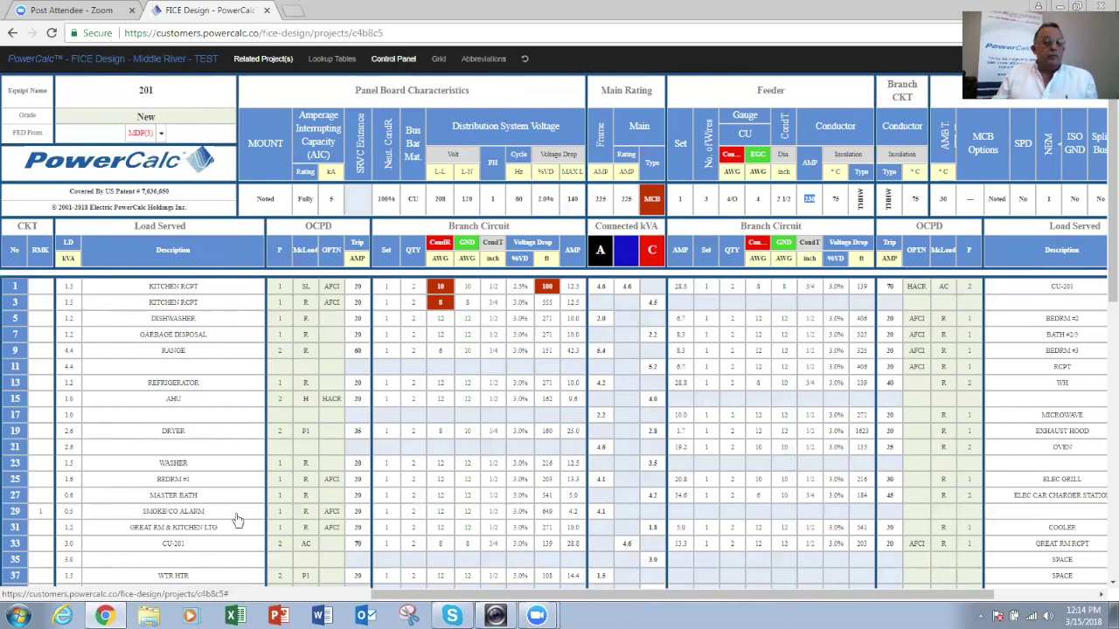
{"action": "scroll", "coordinate": [215, 452], "scroll_direction": "down", "scroll_amount": 3}
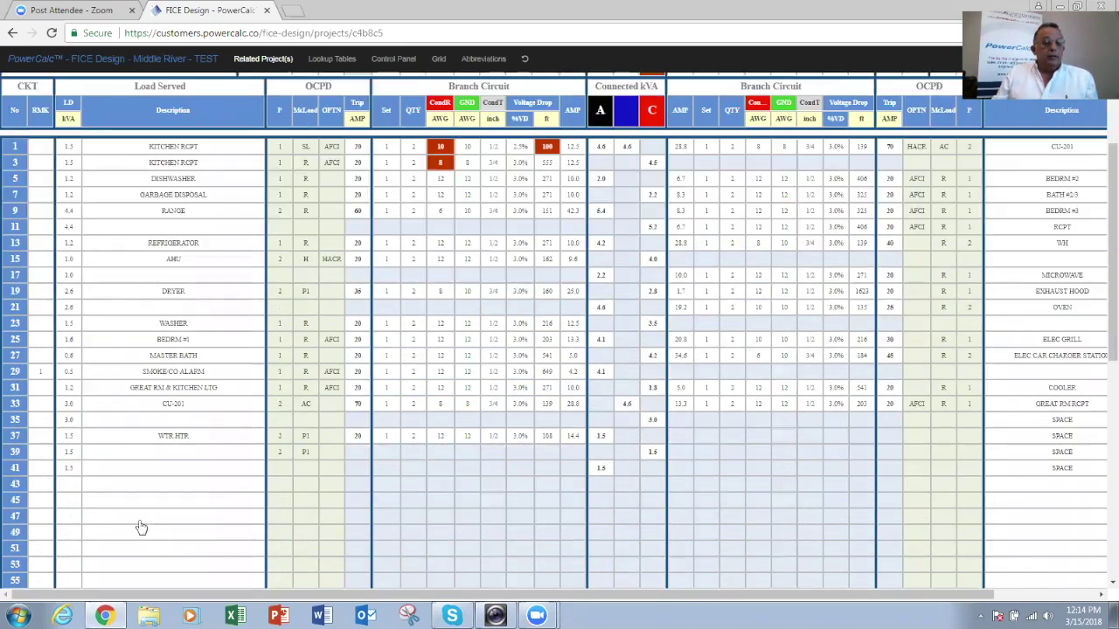
{"action": "scroll", "coordinate": [166, 490], "scroll_direction": "down", "scroll_amount": 3}
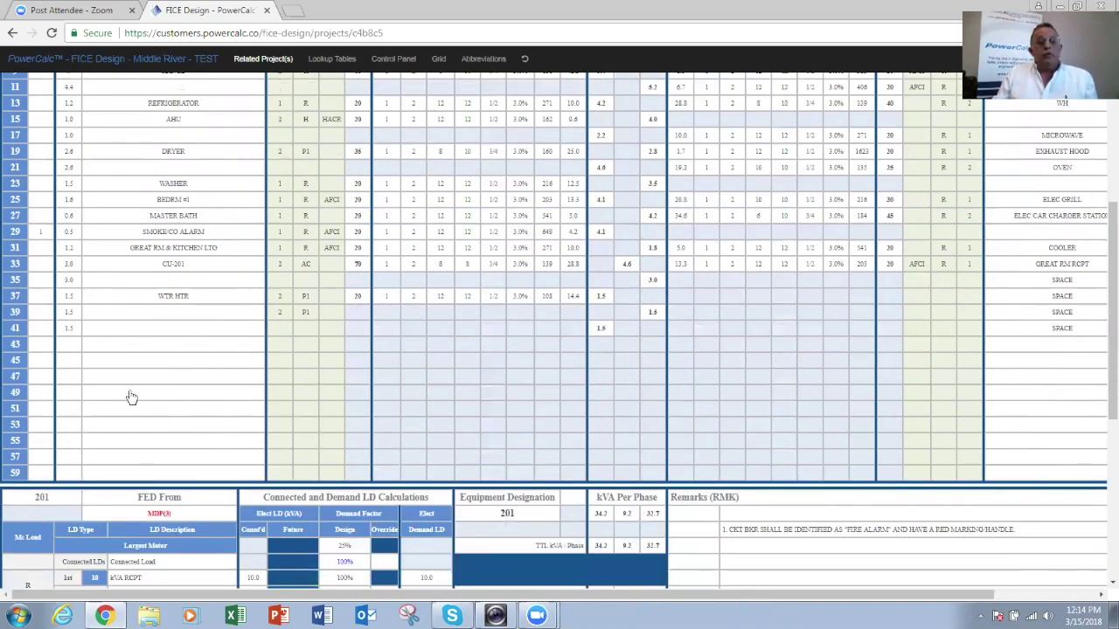
{"action": "scroll", "coordinate": [293, 378], "scroll_direction": "up", "scroll_amount": 3}
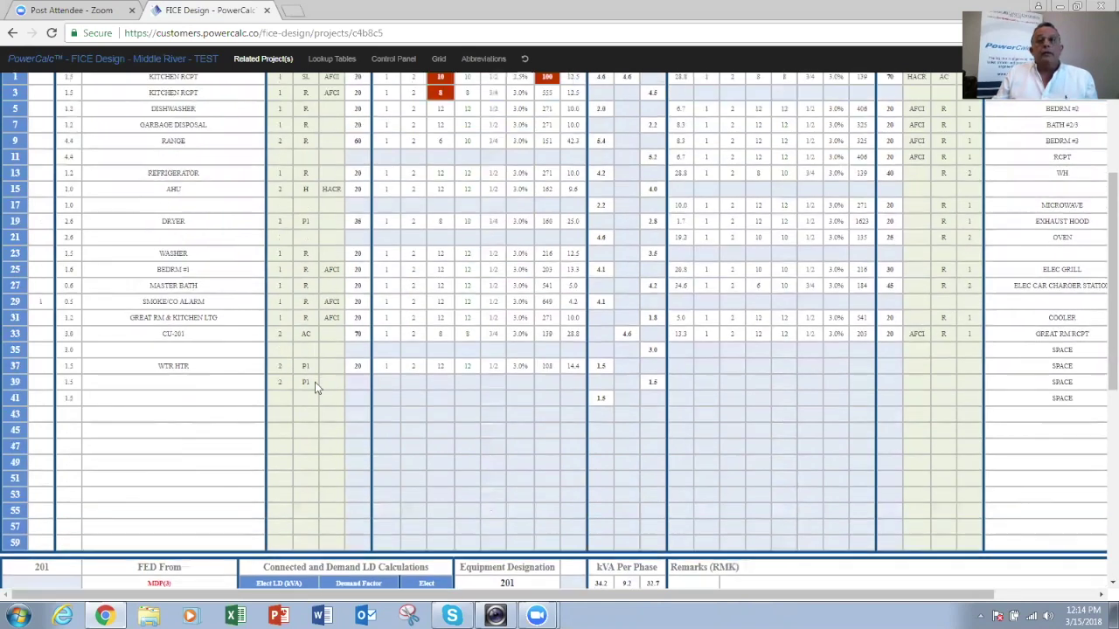
In the PNL BRD Module, change panel 201's poles from 60 to 42 and recalculate.
{"action": "scroll", "coordinate": [402, 55], "scroll_direction": "up", "scroll_amount": 1}
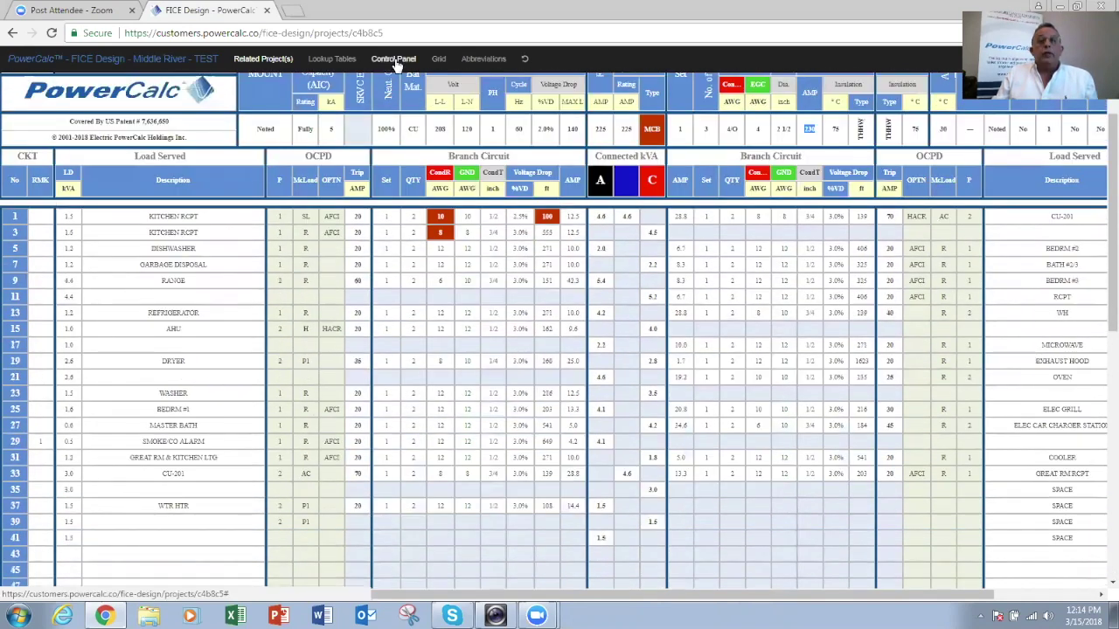
{"action": "left_click", "coordinate": [393, 59]}
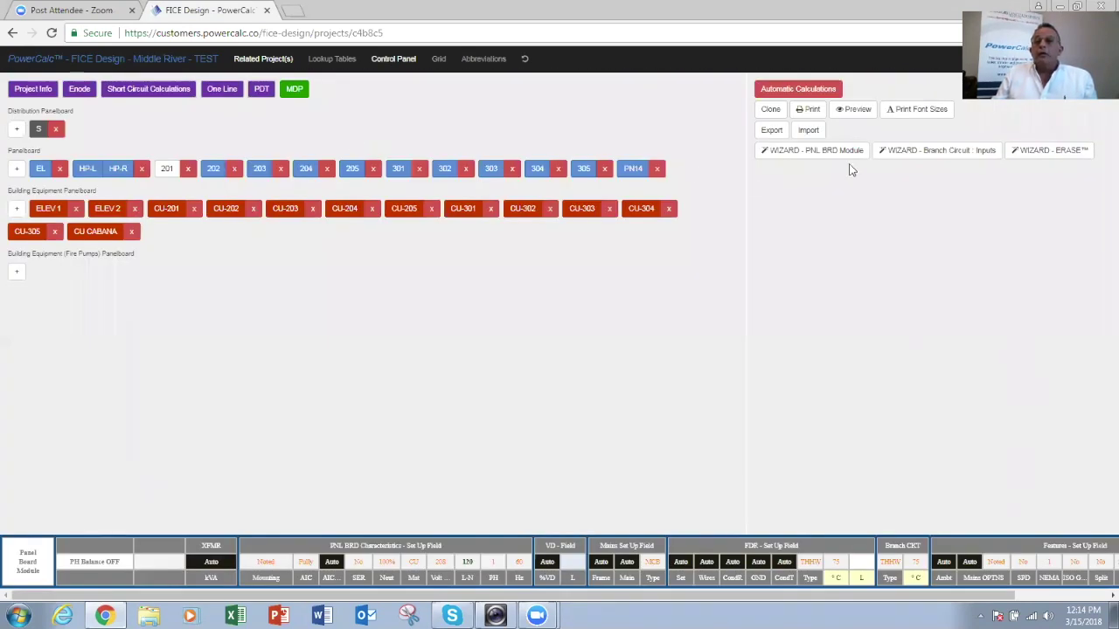
{"action": "left_click", "coordinate": [821, 153]}
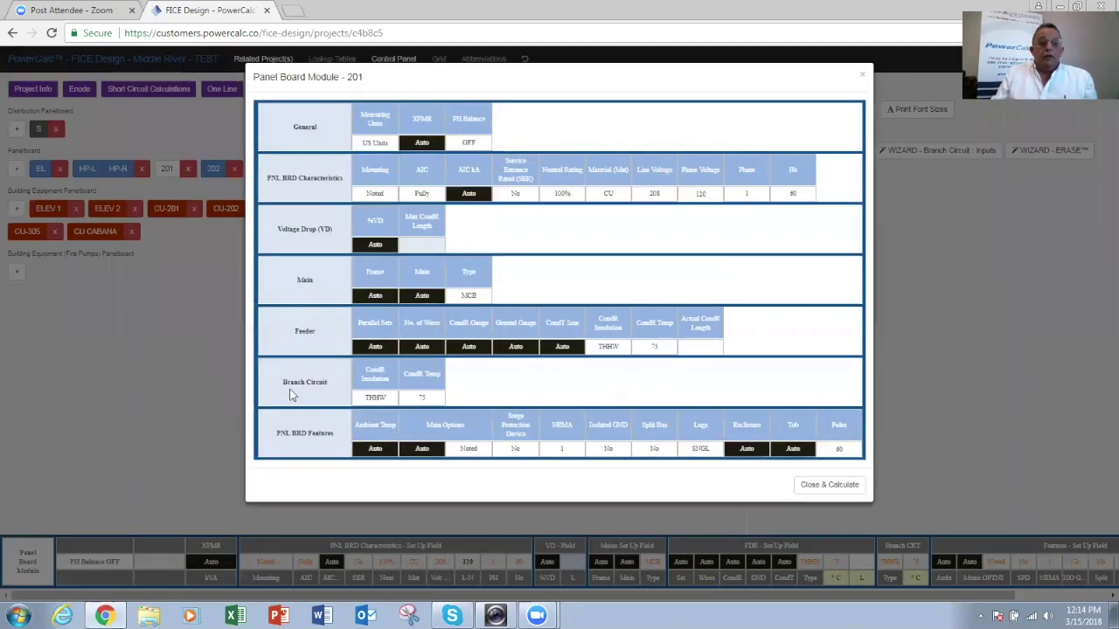
{"action": "left_click", "coordinate": [841, 450]}
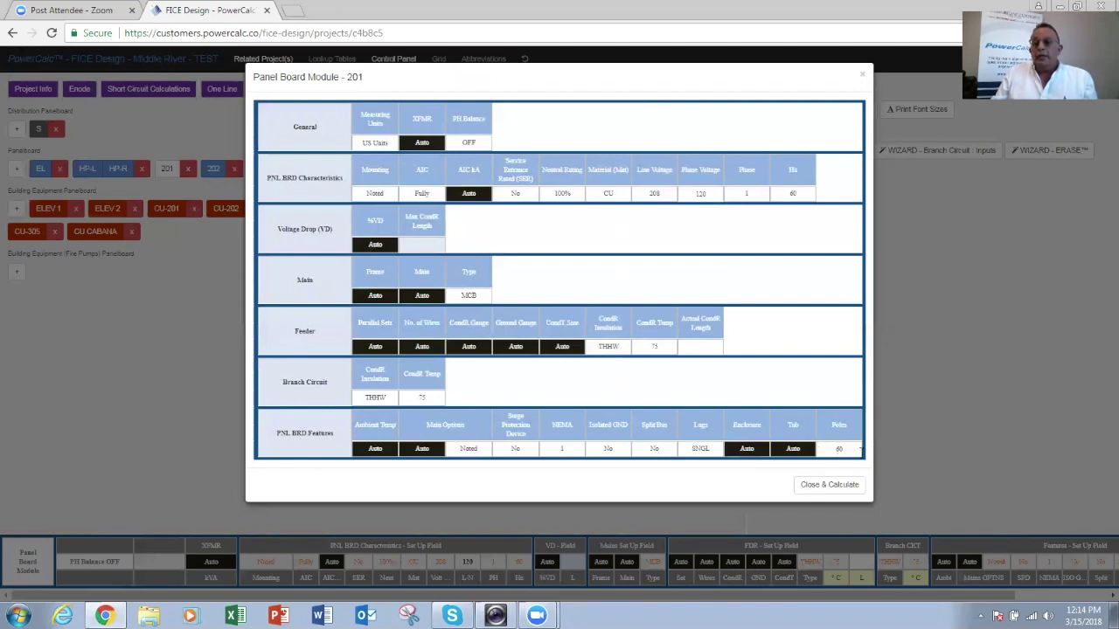
{"action": "type", "text": "42"}
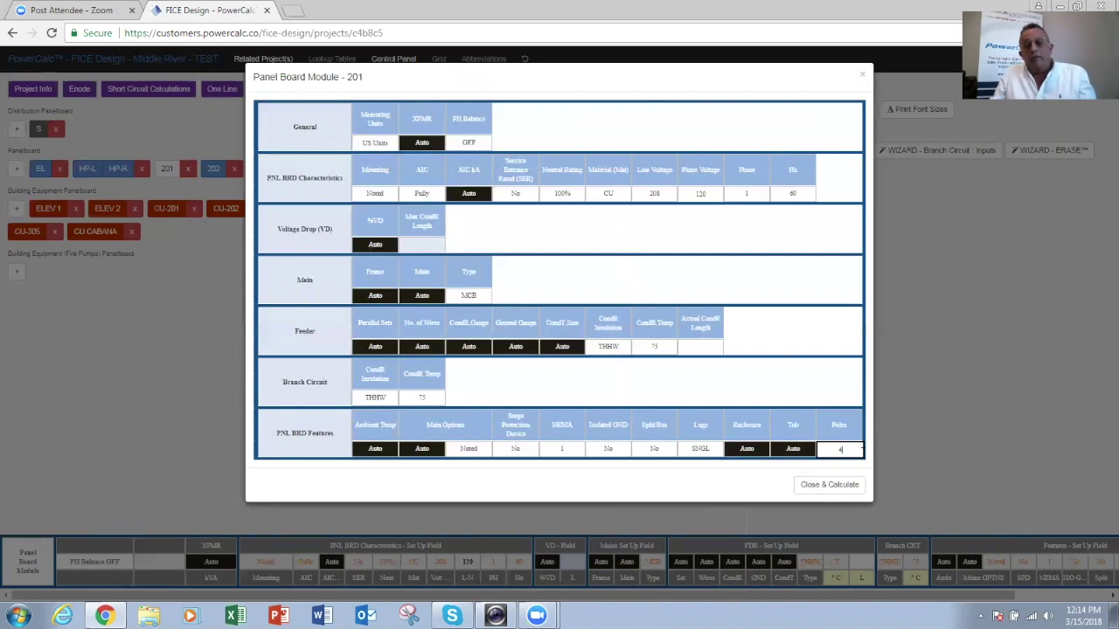
{"action": "left_click", "coordinate": [833, 488]}
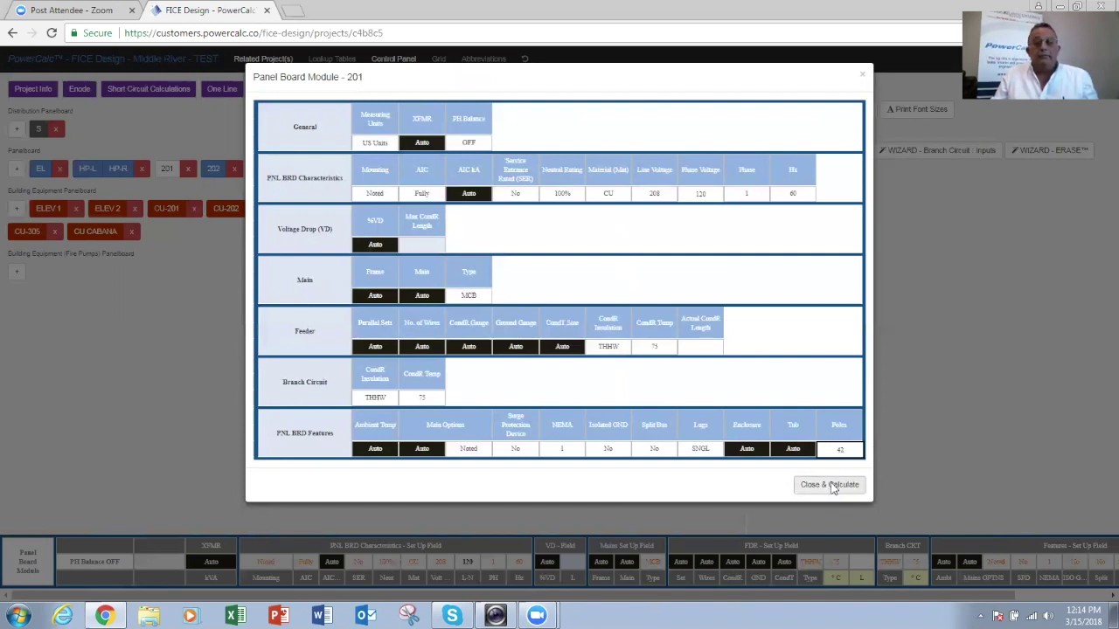
{"action": "left_click", "coordinate": [832, 486]}
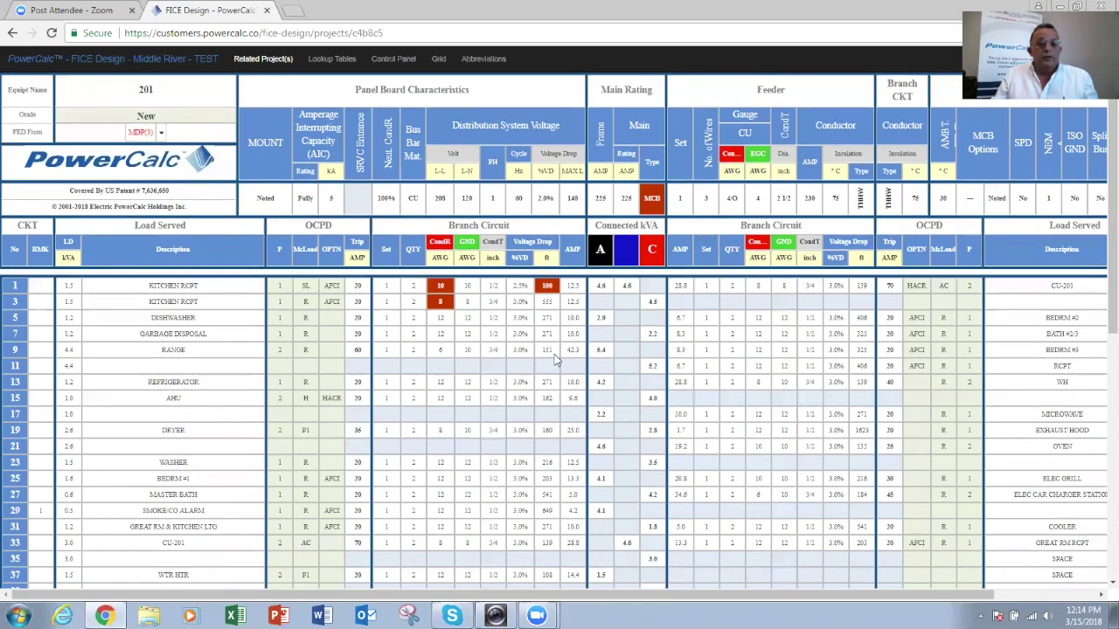
Set circuit 39 in panel 201's schedule to 2 poles.
{"action": "scroll", "coordinate": [554, 354], "scroll_direction": "down", "scroll_amount": 1}
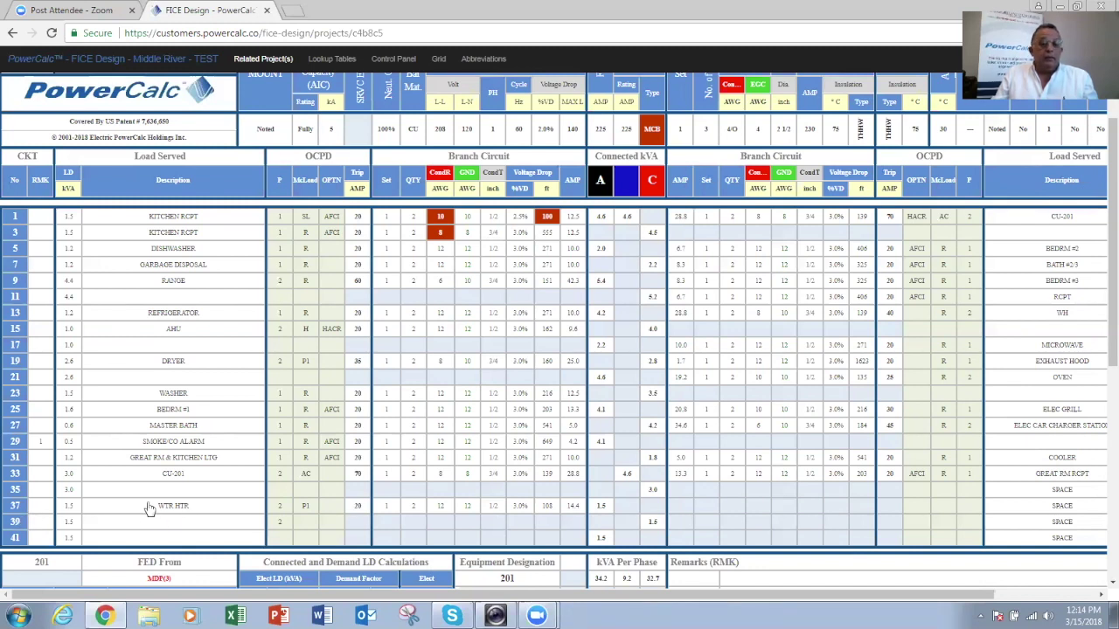
{"action": "left_click", "coordinate": [279, 521]}
{"action": "type", "text": "2"}
{"action": "scroll", "coordinate": [409, 443], "scroll_direction": "down", "scroll_amount": 1}
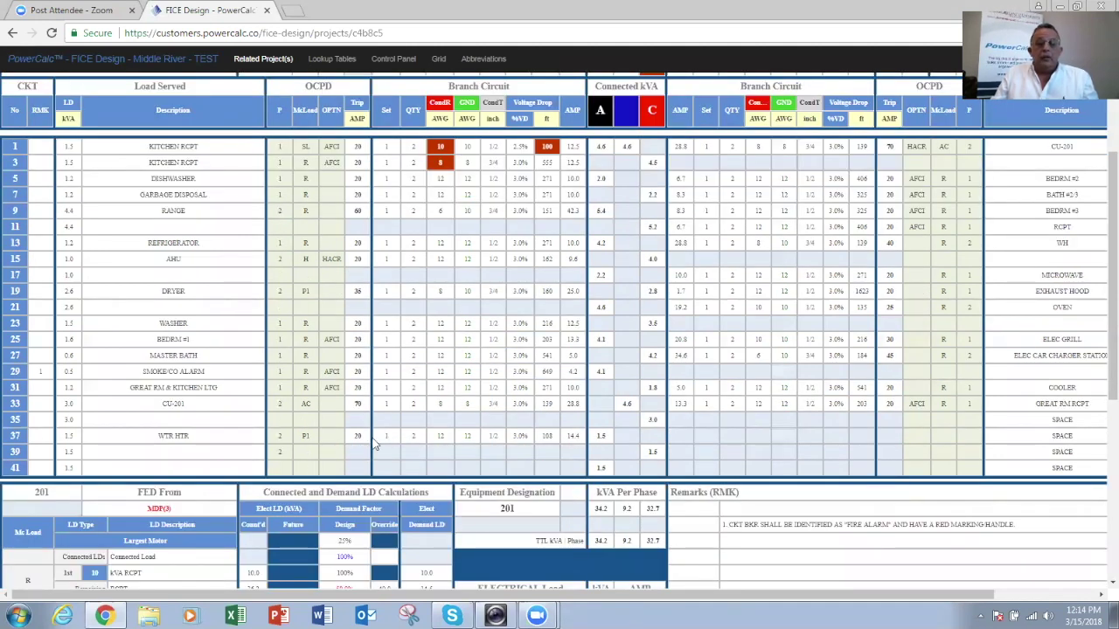
{"action": "scroll", "coordinate": [376, 437], "scroll_direction": "down", "scroll_amount": 2}
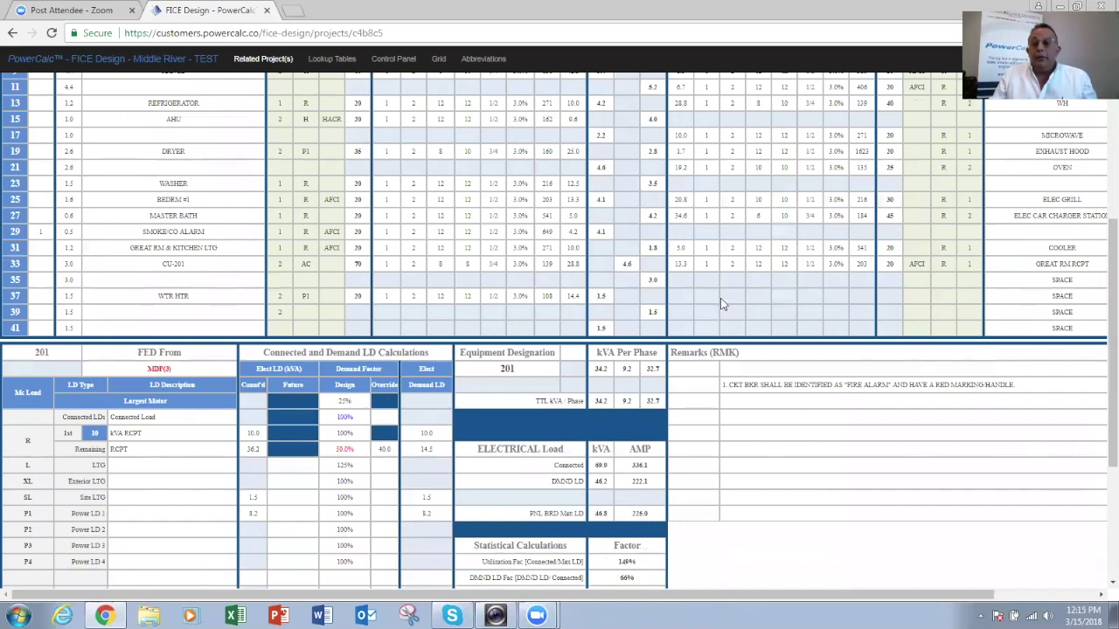
{"action": "scroll", "coordinate": [720, 298], "scroll_direction": "up", "scroll_amount": 2}
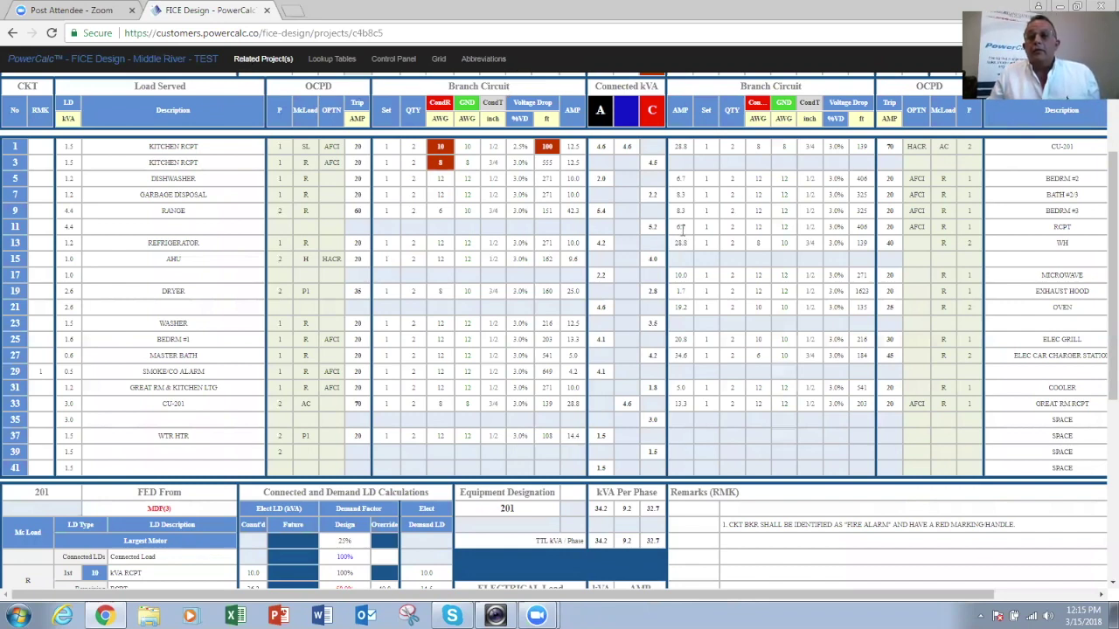
{"action": "scroll", "coordinate": [700, 234], "scroll_direction": "up", "scroll_amount": 2}
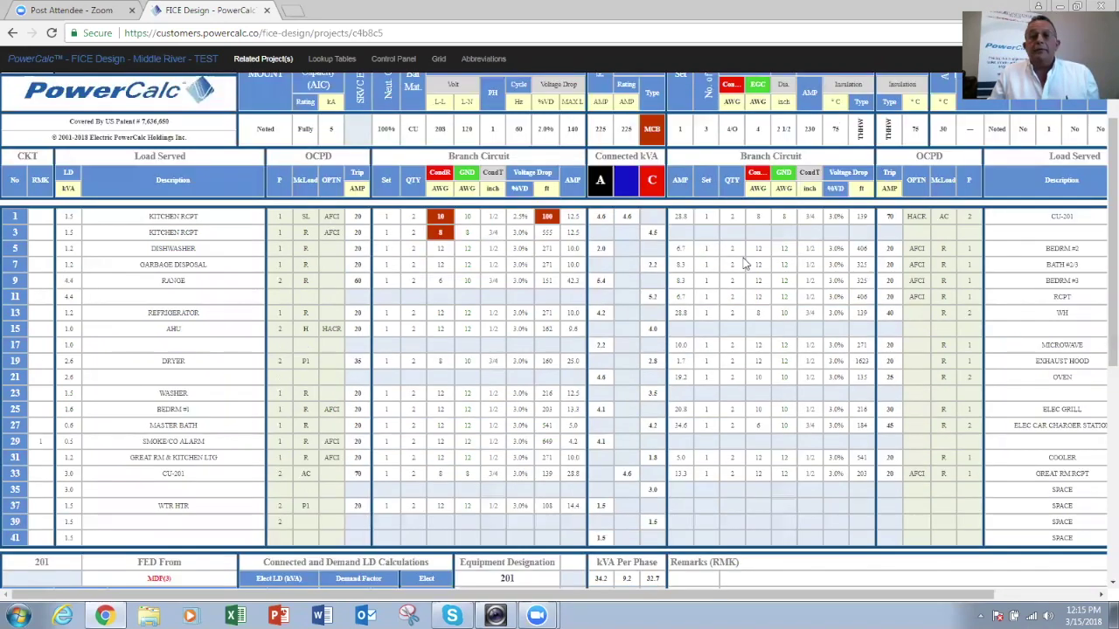
{"action": "scroll", "coordinate": [762, 255], "scroll_direction": "up", "scroll_amount": 2}
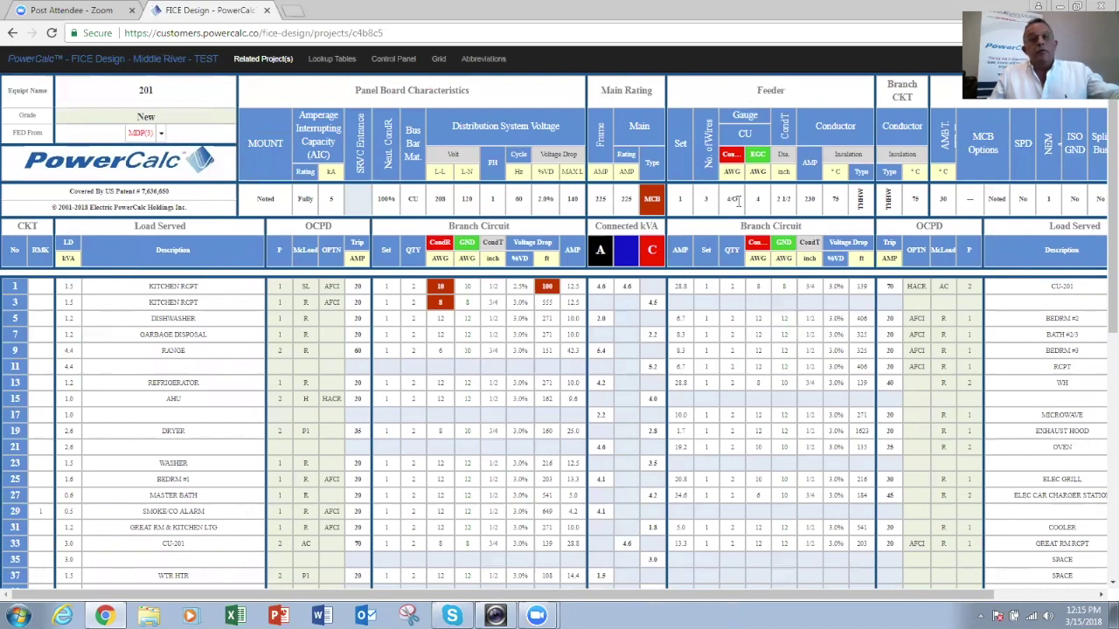
Re-feed panel 201 from MDP circuit 2, then go to the MDP panel schedule.
{"action": "left_click", "coordinate": [146, 133]}
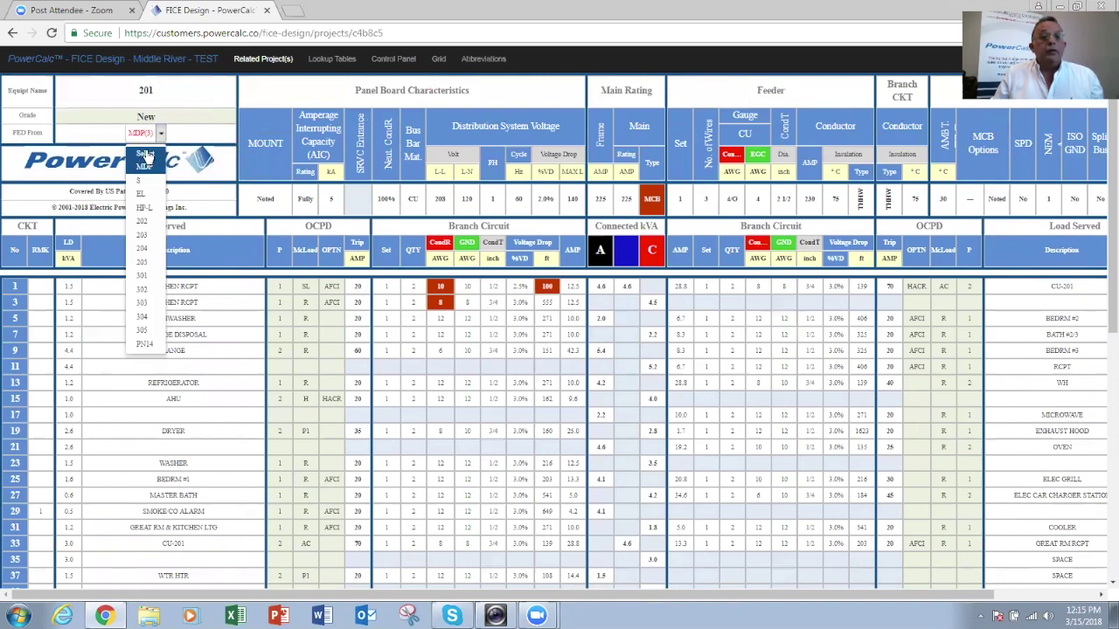
{"action": "left_click", "coordinate": [147, 155]}
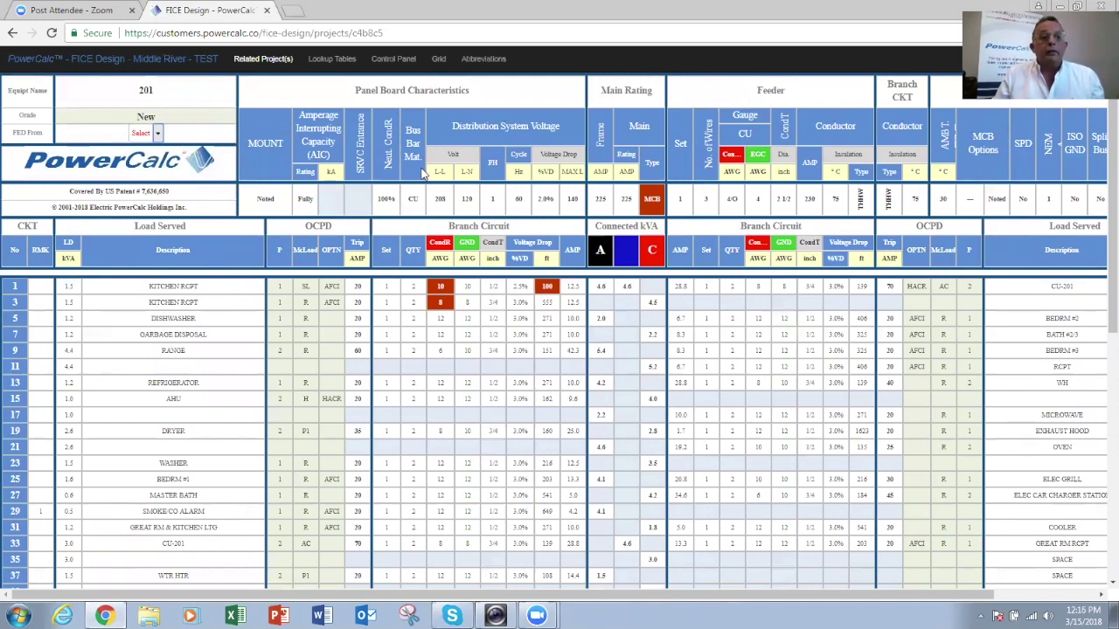
{"action": "left_click", "coordinate": [158, 133]}
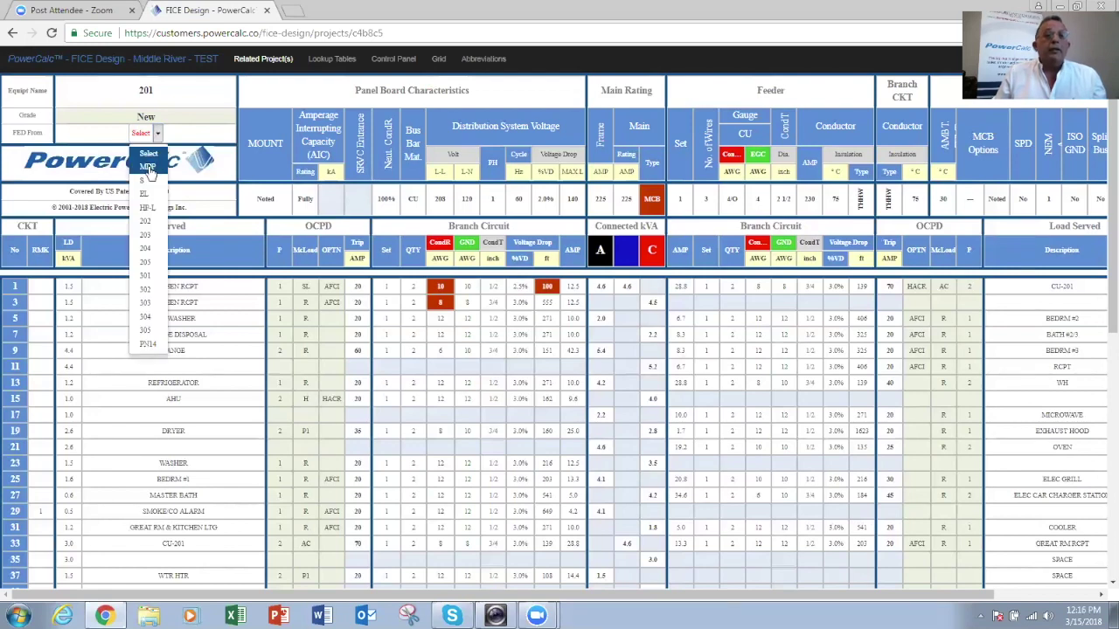
{"action": "left_click", "coordinate": [148, 167]}
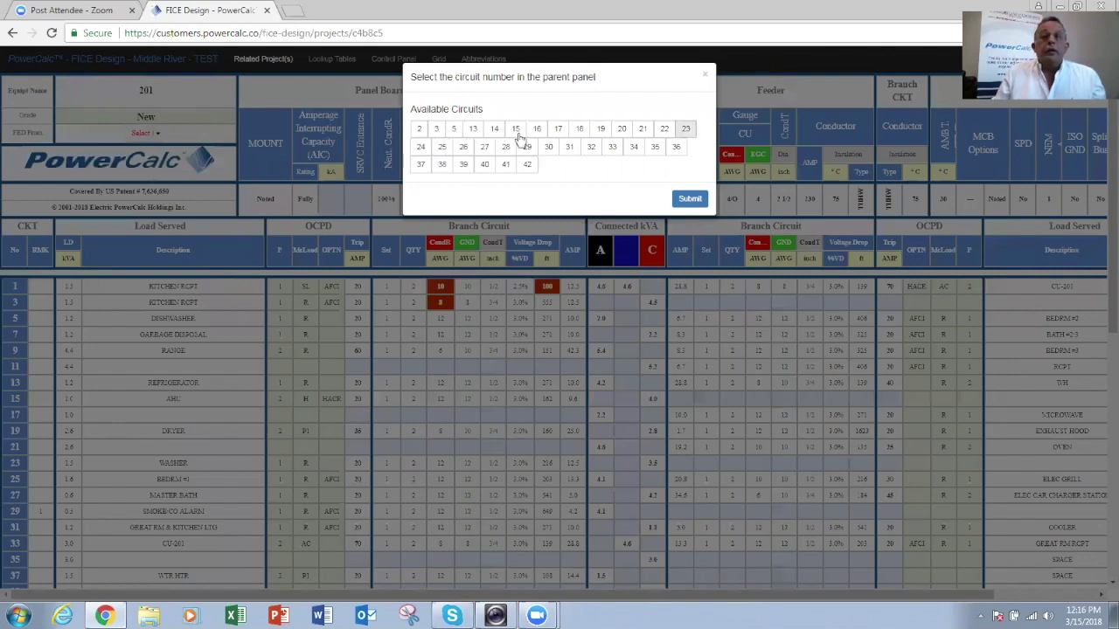
{"action": "left_click", "coordinate": [421, 131]}
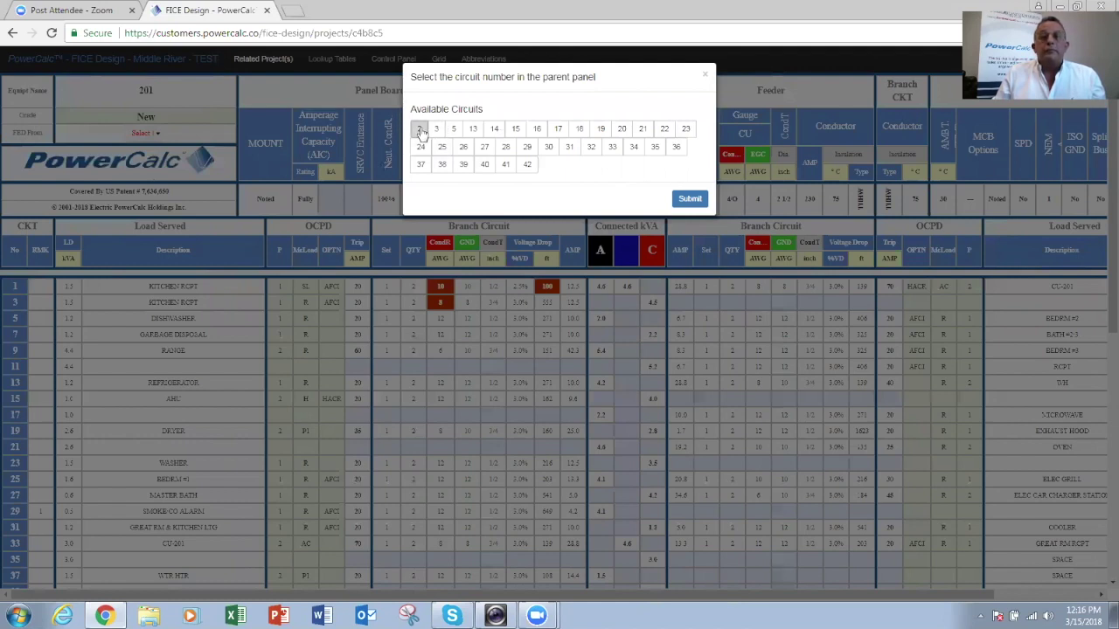
{"action": "left_click", "coordinate": [690, 200]}
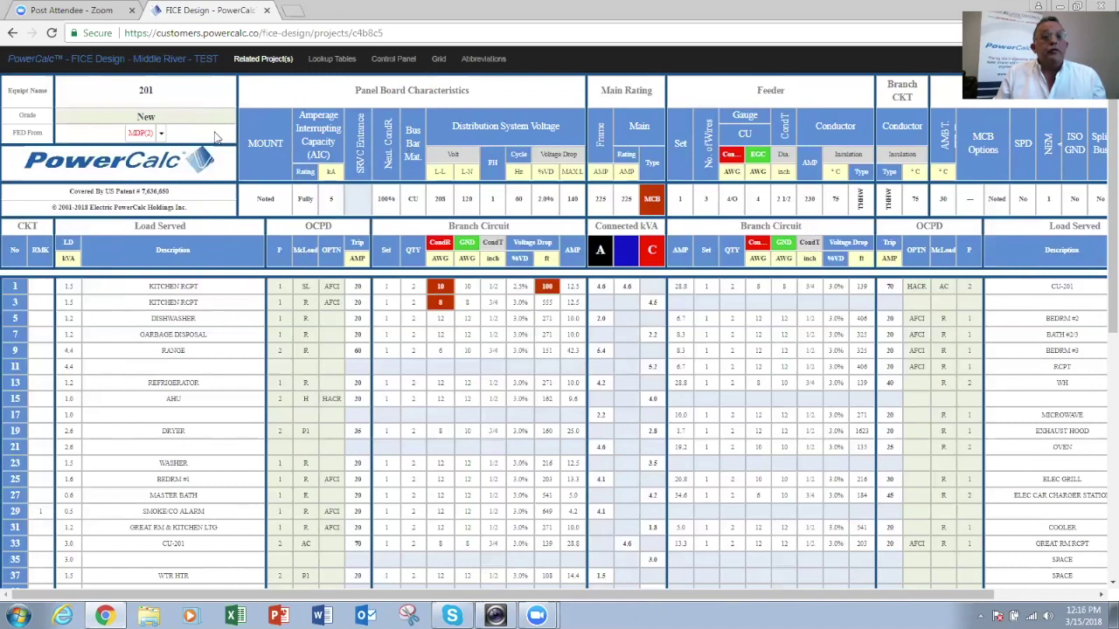
{"action": "left_click", "coordinate": [144, 135]}
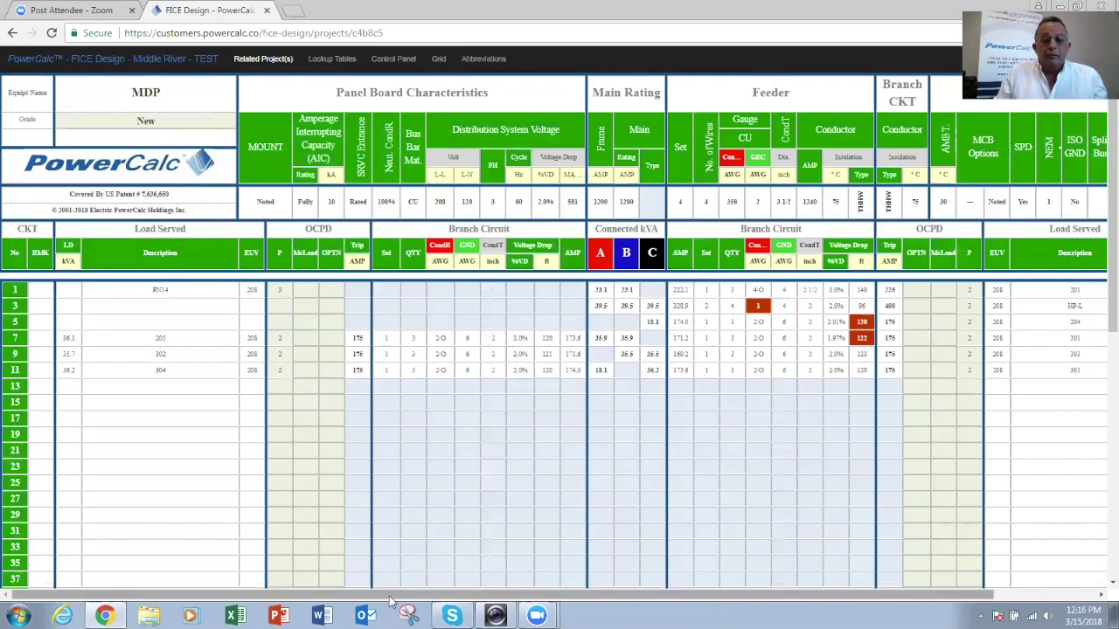
Return to panel 201's schedule through its Load Served entry in the MDP schedule.
{"action": "scroll", "coordinate": [439, 599], "scroll_direction": "right", "scroll_amount": 1}
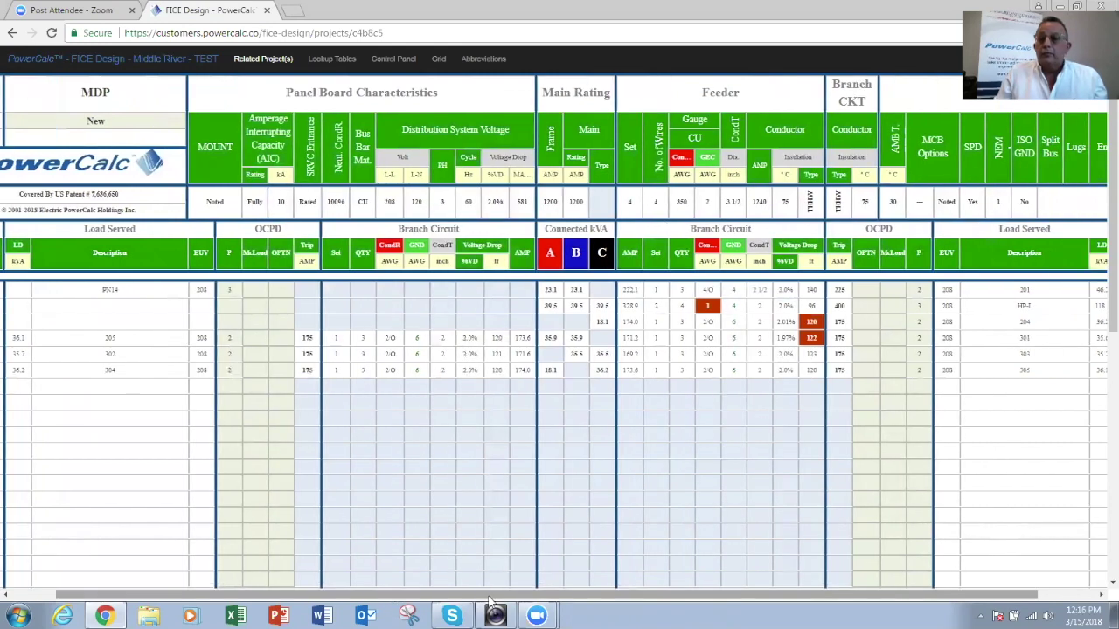
{"action": "scroll", "coordinate": [527, 600], "scroll_direction": "right", "scroll_amount": 1}
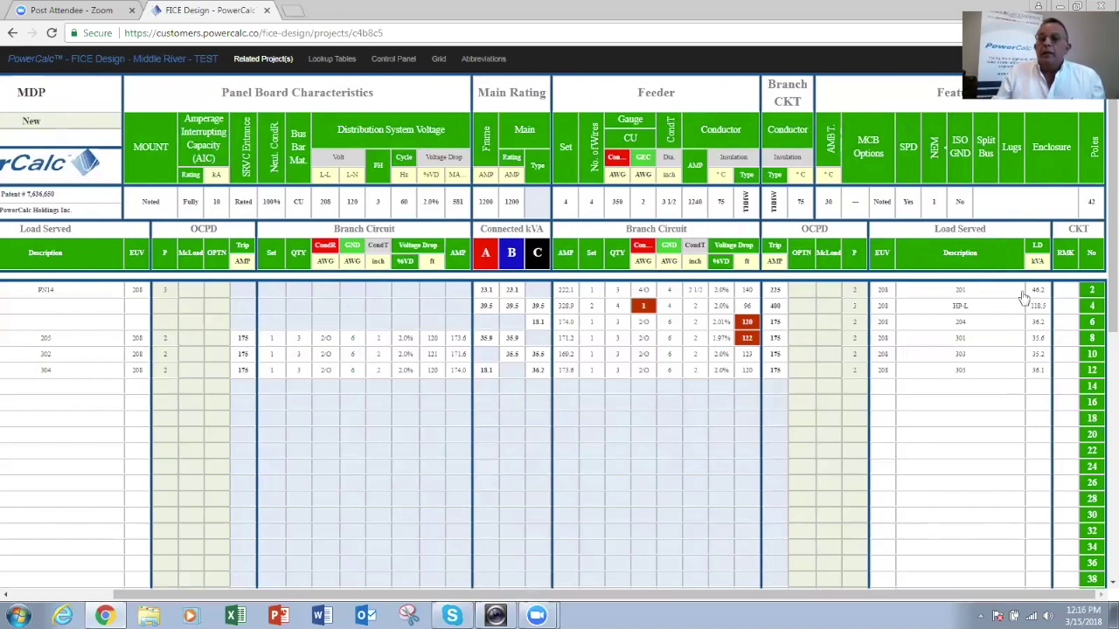
{"action": "left_click", "coordinate": [960, 299]}
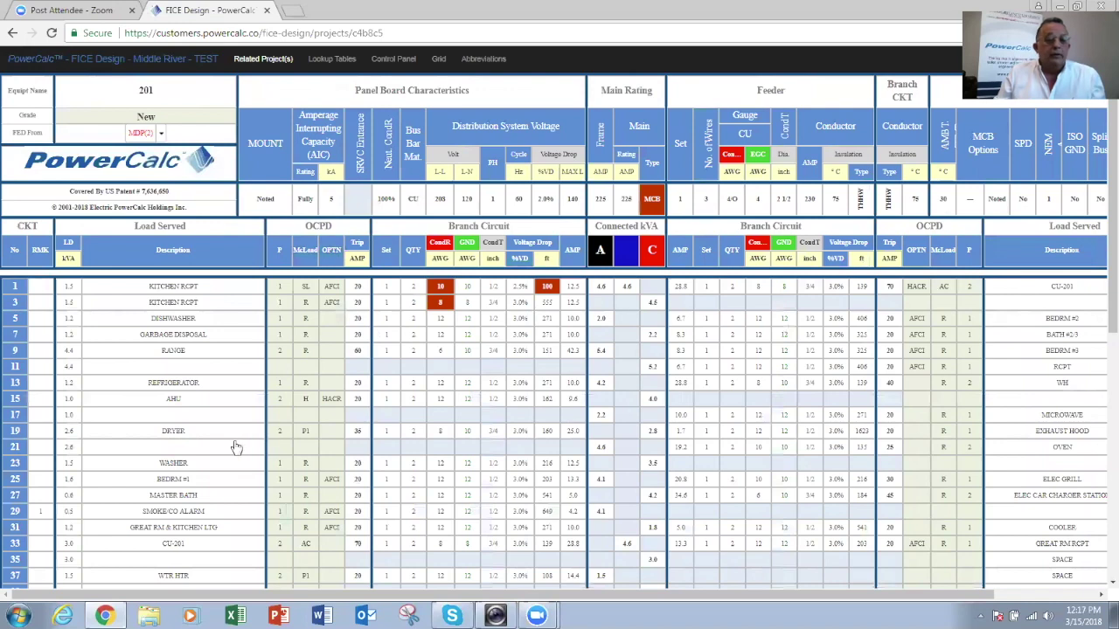
{"action": "scroll", "coordinate": [241, 442], "scroll_direction": "down", "scroll_amount": 3}
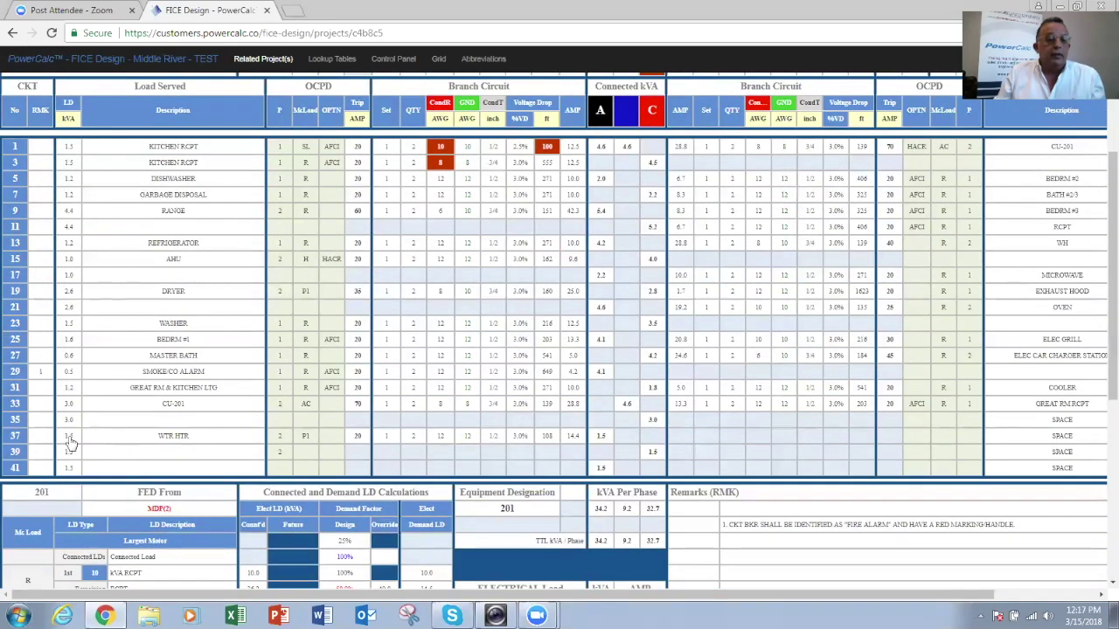
{"action": "left_click", "coordinate": [68, 437]}
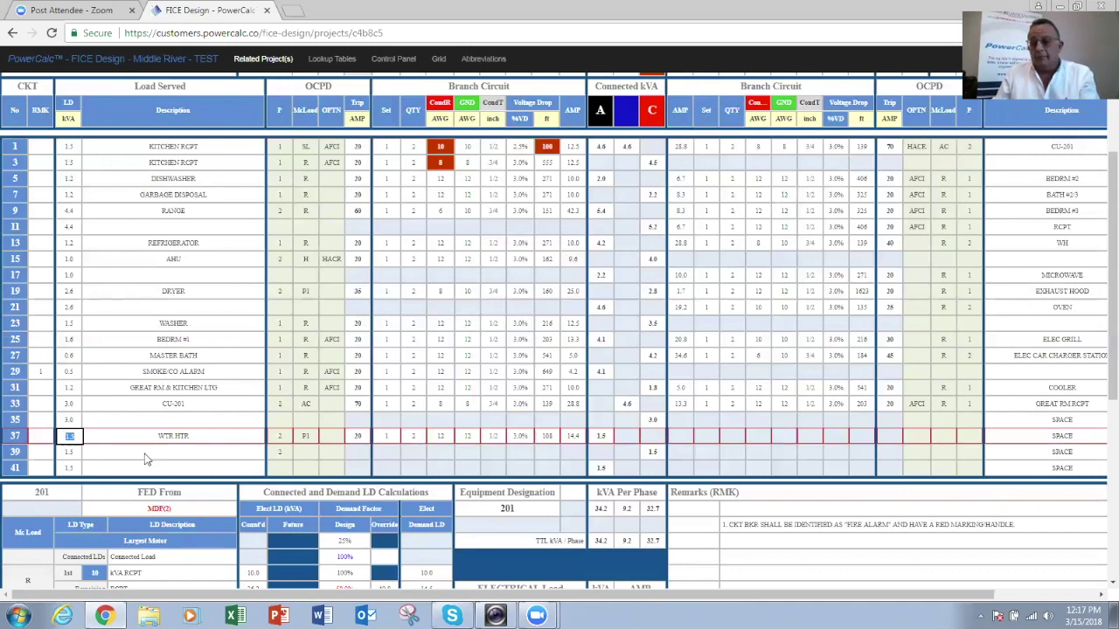
{"action": "key", "text": "BackSpace"}
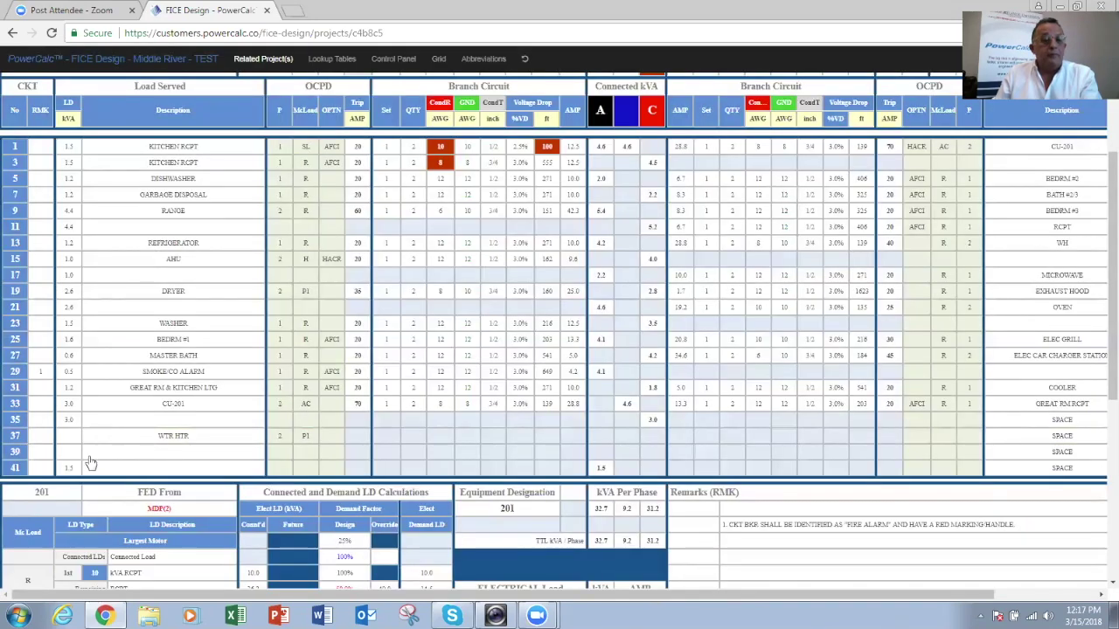
{"action": "left_click", "coordinate": [70, 469]}
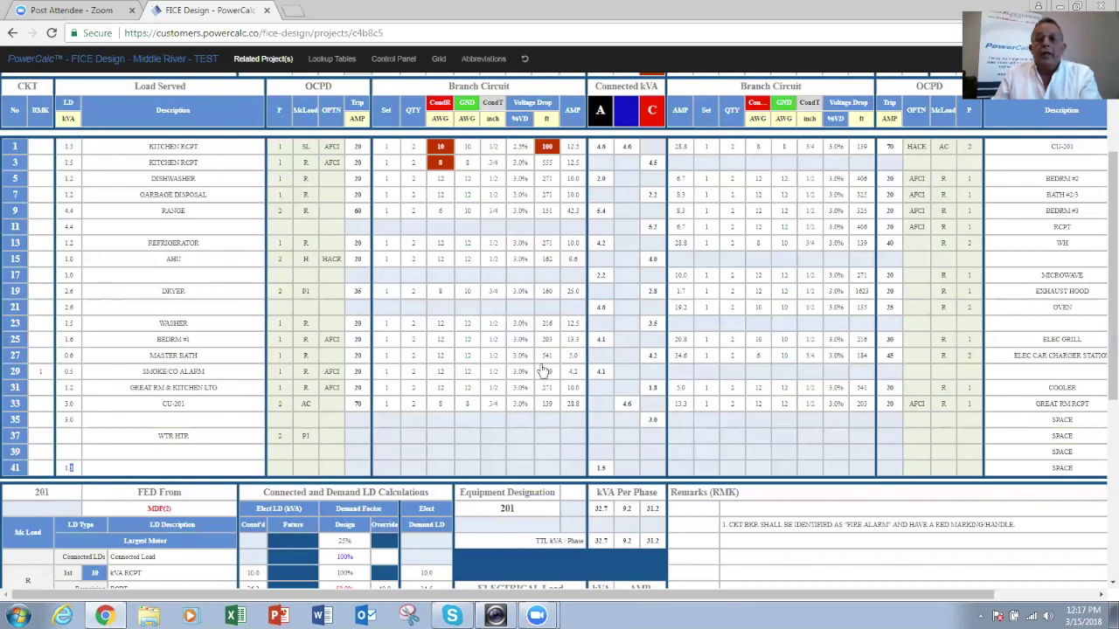
{"action": "scroll", "coordinate": [564, 382], "scroll_direction": "up", "scroll_amount": 1}
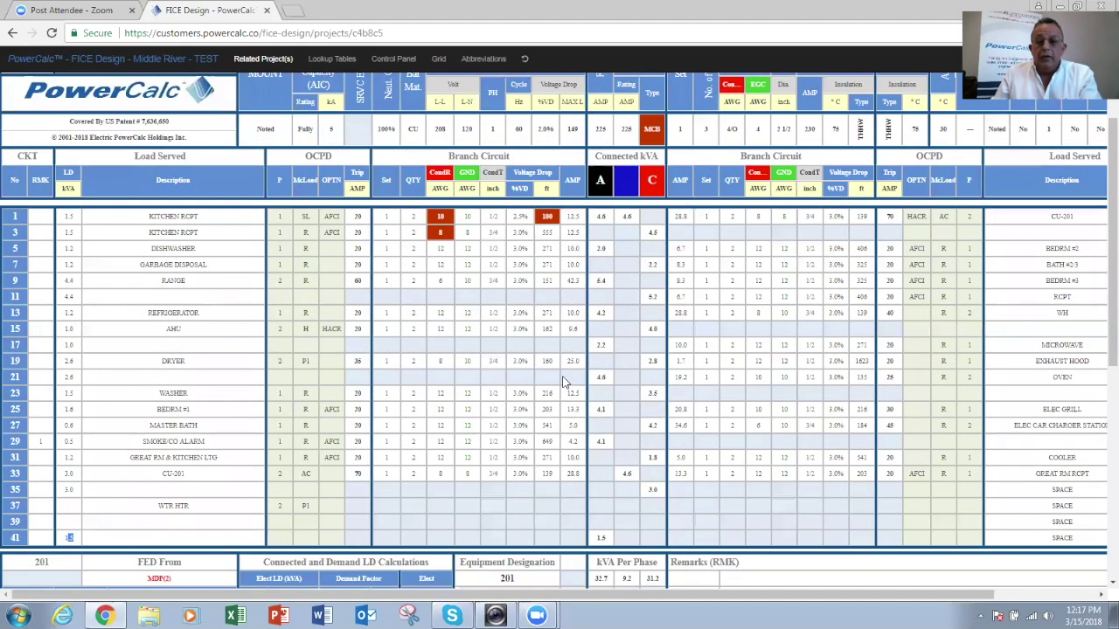
{"action": "scroll", "coordinate": [564, 382], "scroll_direction": "down", "scroll_amount": 2}
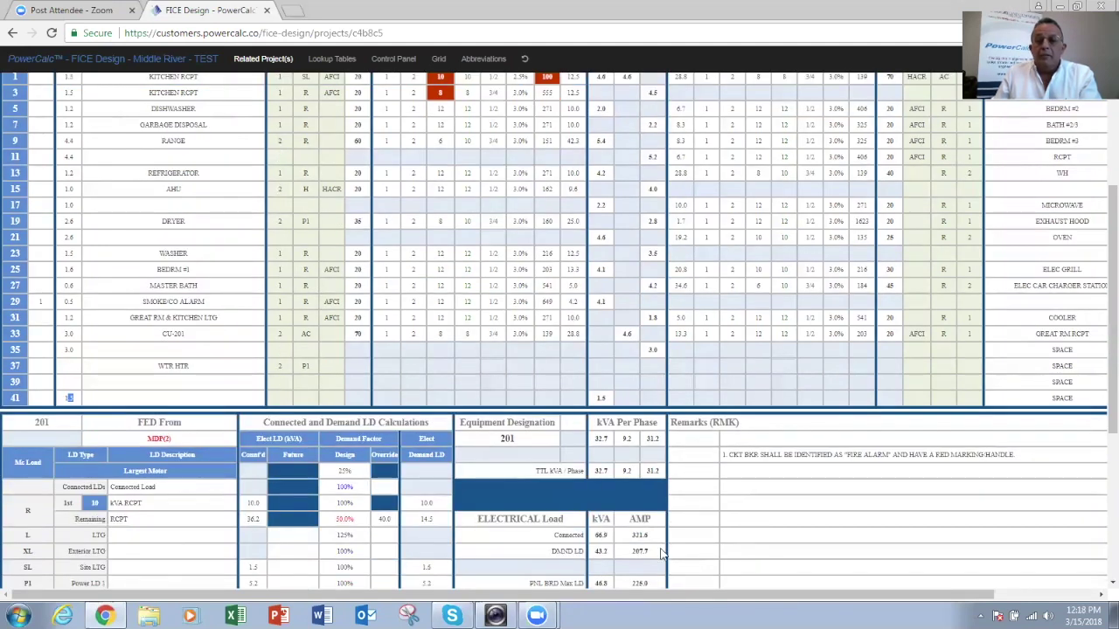
{"action": "scroll", "coordinate": [662, 552], "scroll_direction": "down", "scroll_amount": 1}
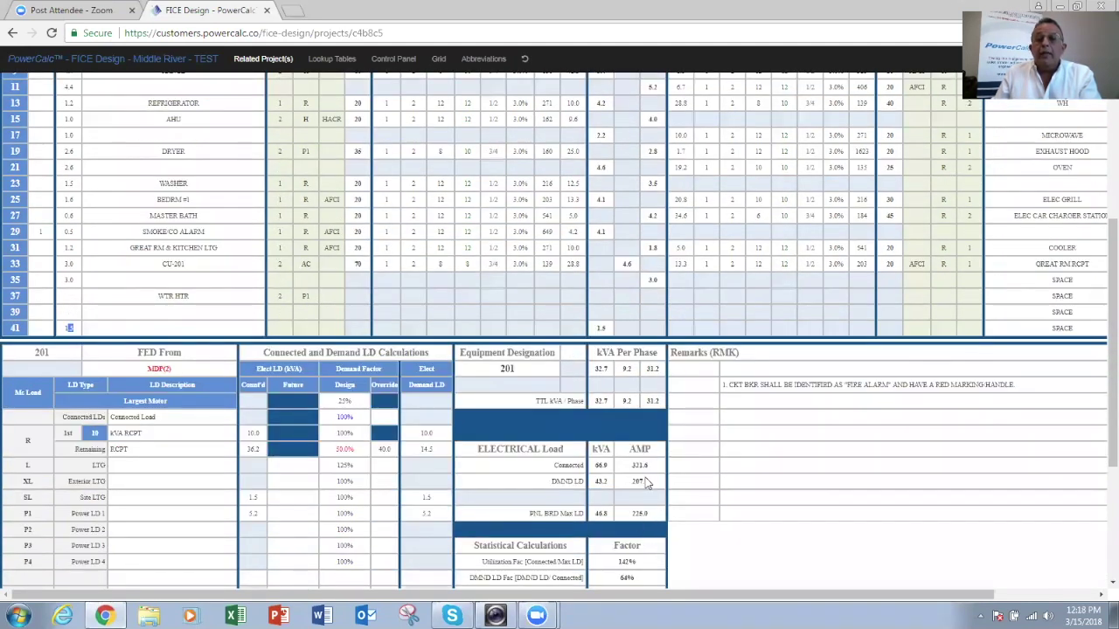
{"action": "scroll", "coordinate": [645, 483], "scroll_direction": "up", "scroll_amount": 4}
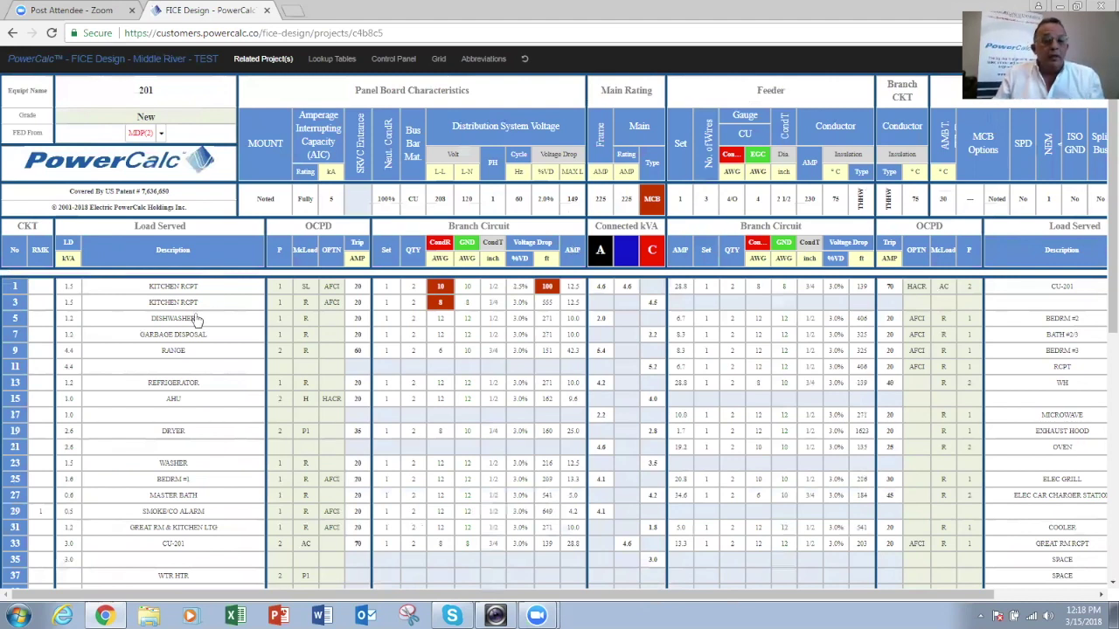
{"action": "scroll", "coordinate": [229, 372], "scroll_direction": "down", "scroll_amount": 1}
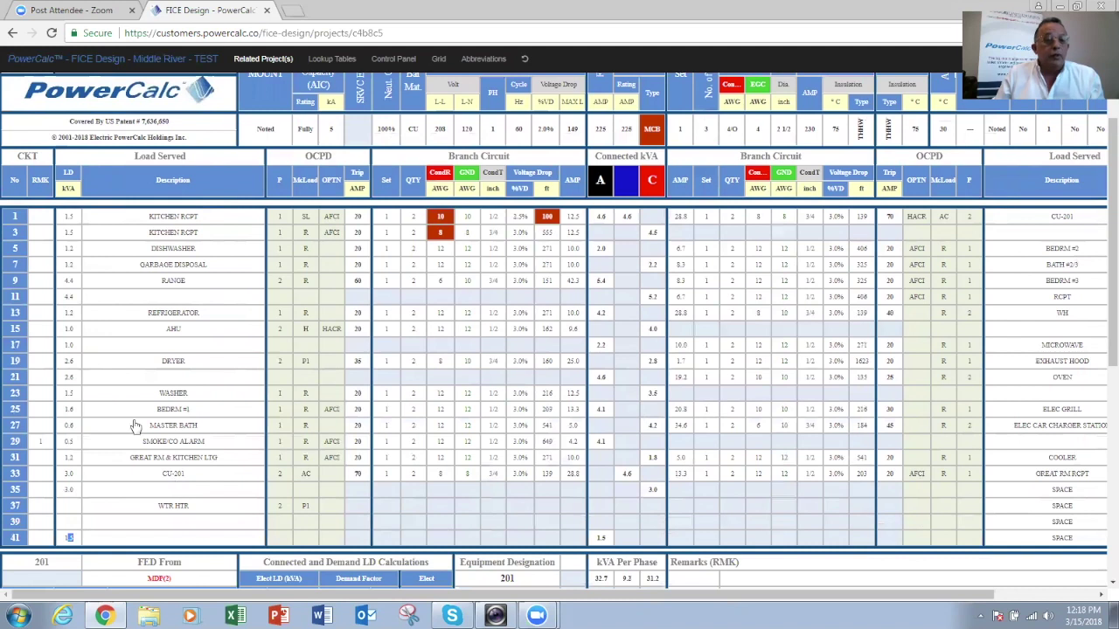
Clear the kVA load of dryer circuit 19 in panel 201.
{"action": "left_click", "coordinate": [72, 365]}
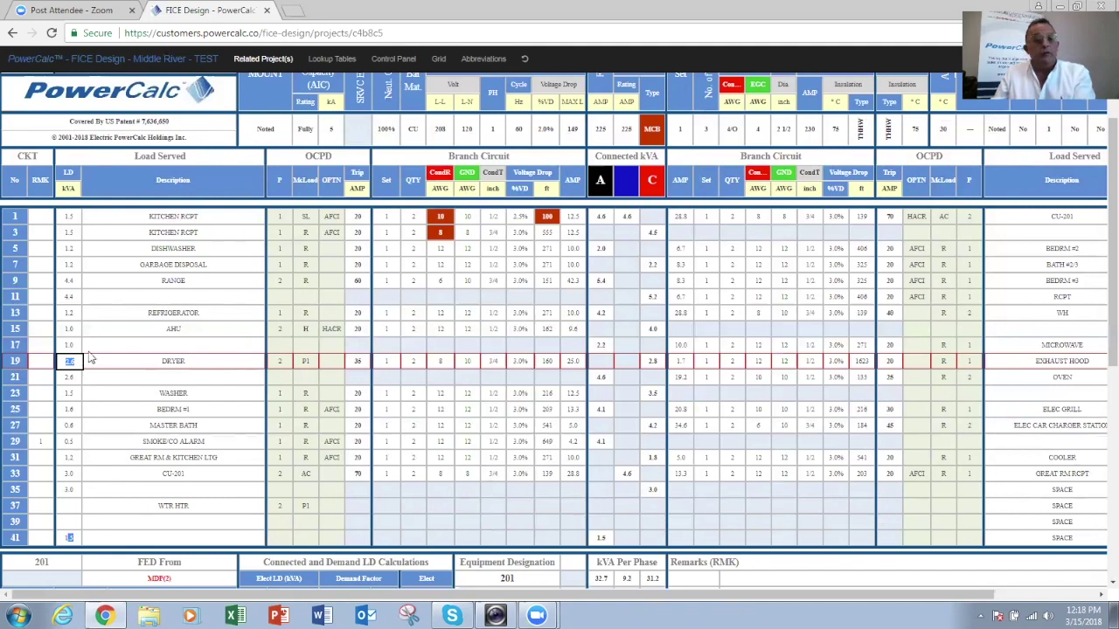
{"action": "left_click", "coordinate": [178, 391]}
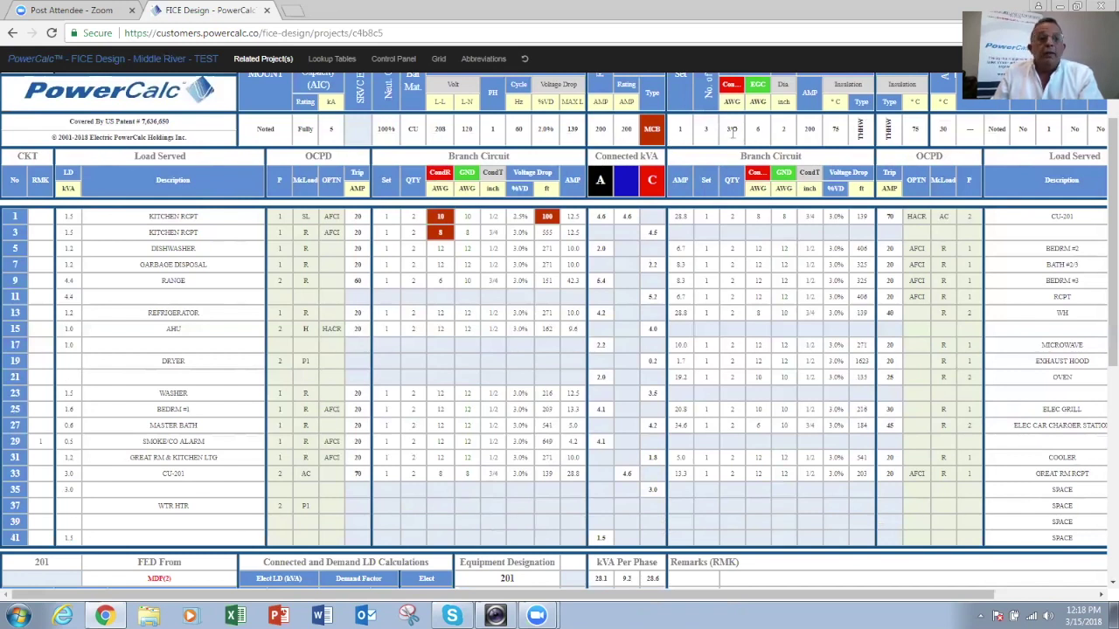
{"action": "scroll", "coordinate": [145, 258], "scroll_direction": "up", "scroll_amount": 1}
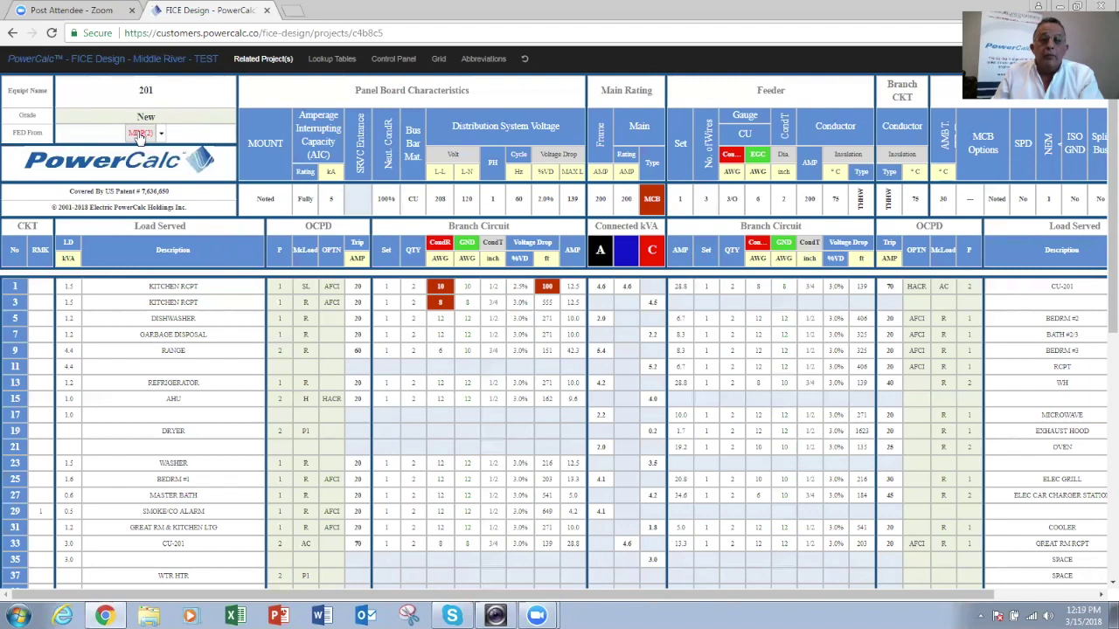
Bring up the MDP schedule from the Control Panel and view its feeder columns.
{"action": "left_click", "coordinate": [395, 61]}
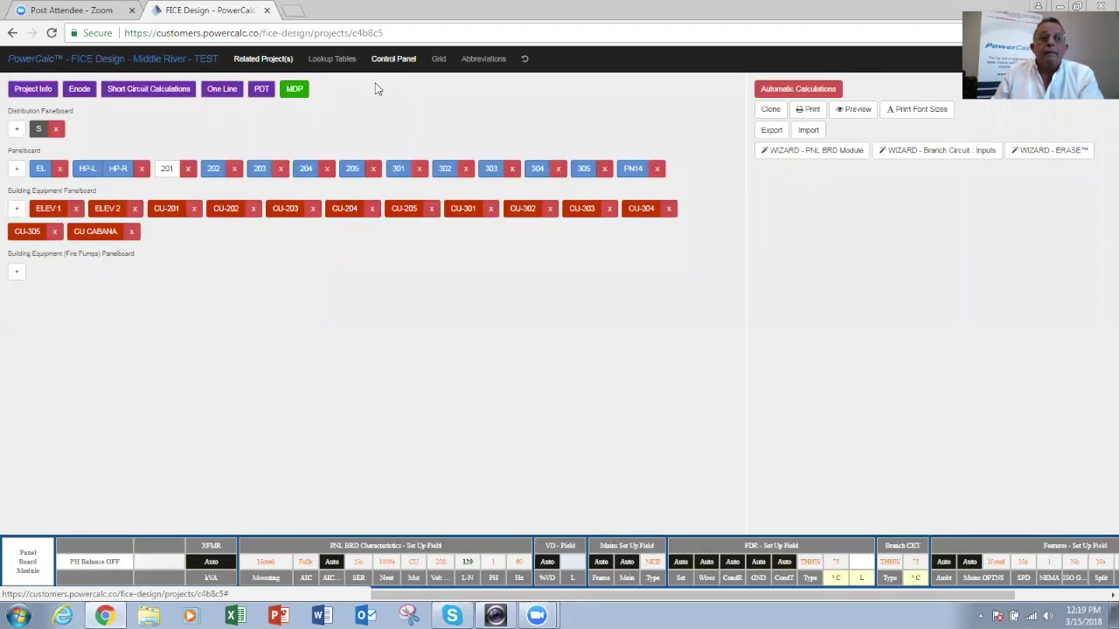
{"action": "left_click", "coordinate": [295, 90]}
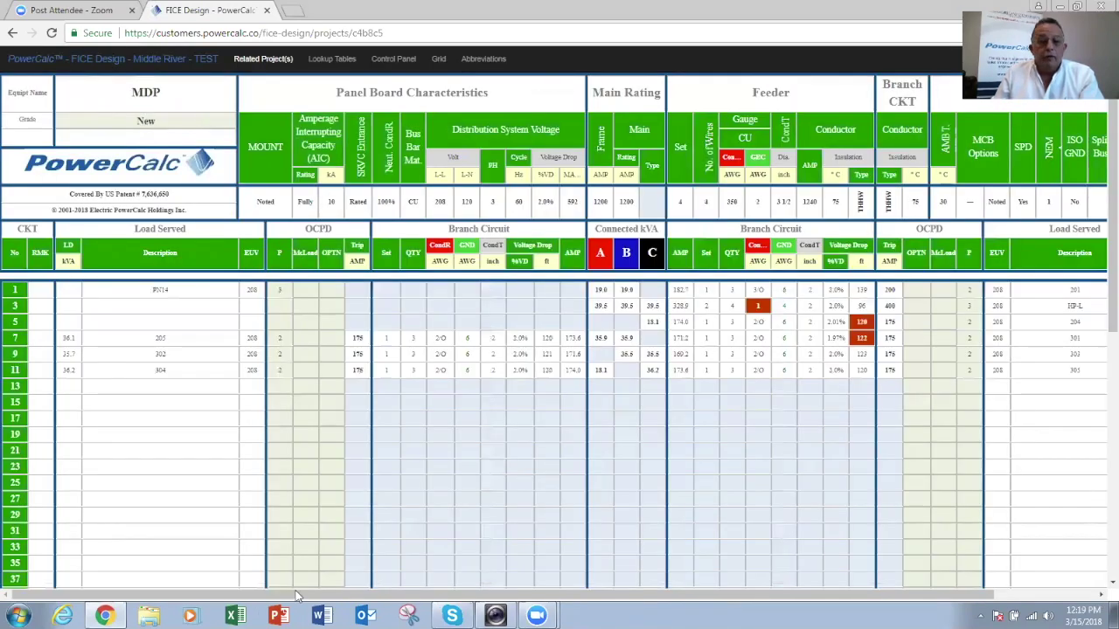
{"action": "left_click_drag", "start_coordinate": [405, 597], "coordinate": [472, 597]}
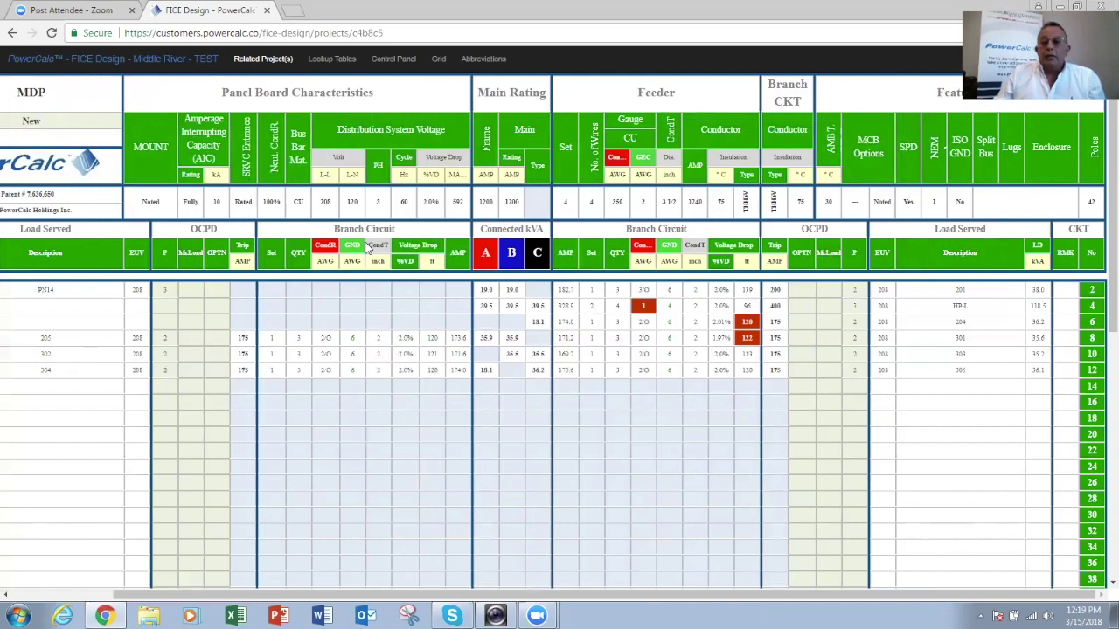
Display the project's one-line diagram from the Control Panel.
{"action": "left_click", "coordinate": [395, 59]}
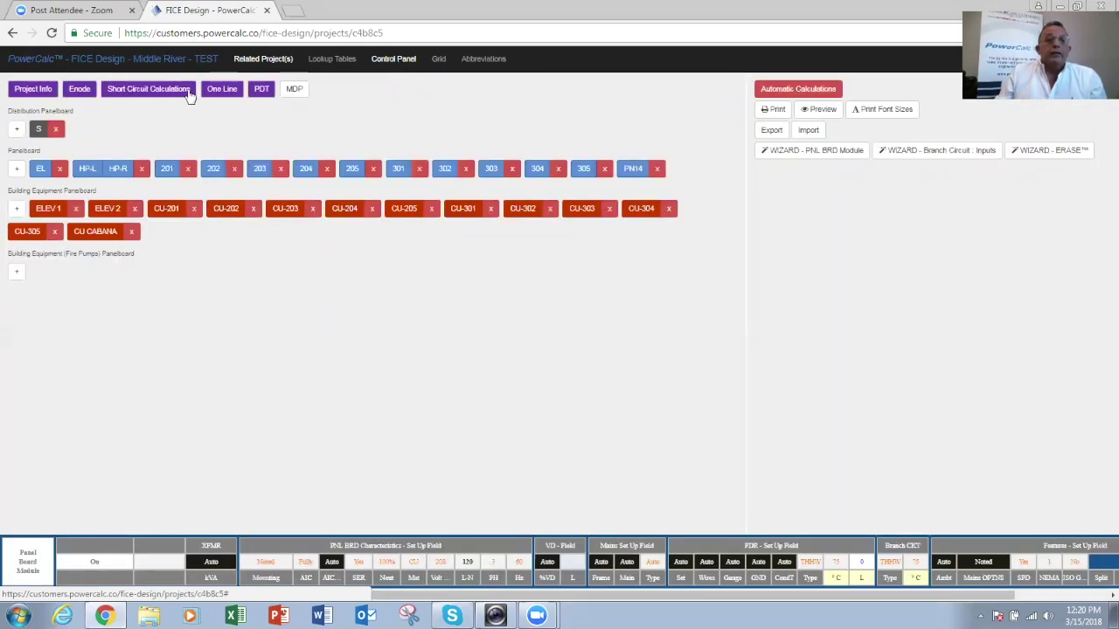
{"action": "left_click", "coordinate": [224, 93]}
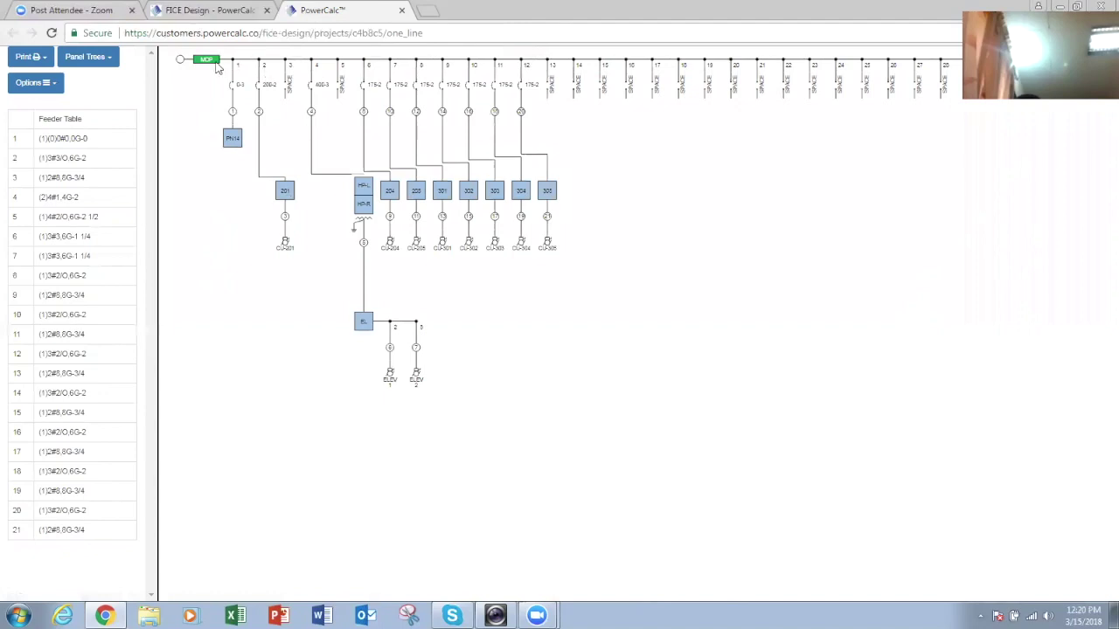
{"action": "scroll", "coordinate": [341, 215], "scroll_direction": "up", "scroll_amount": 5}
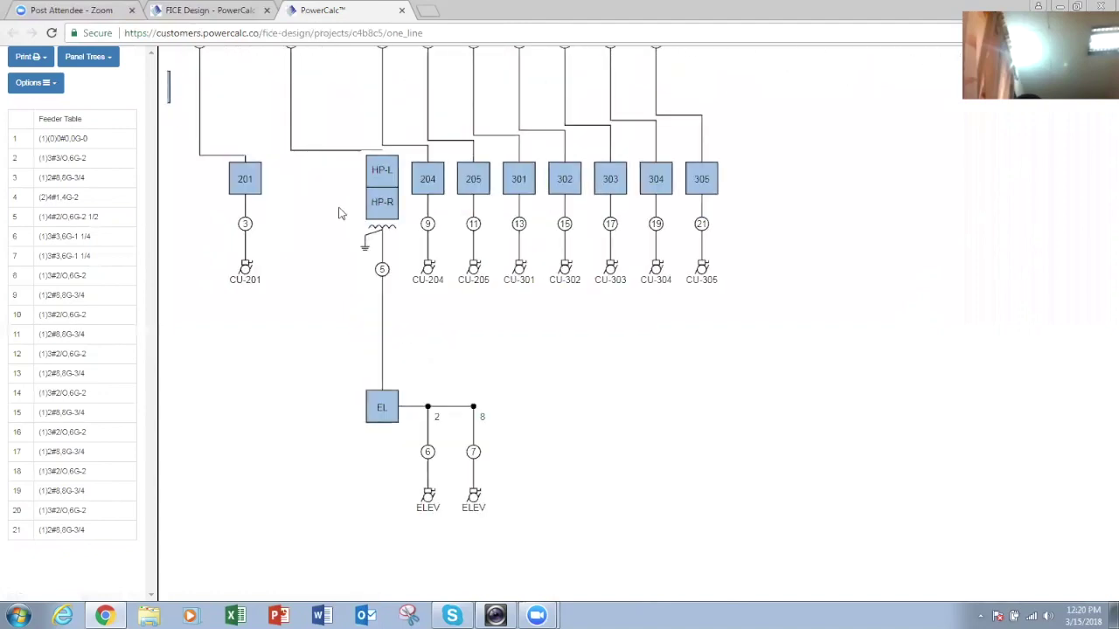
{"action": "left_click_drag", "start_coordinate": [341, 222], "coordinate": [669, 448]}
{"action": "left_click_drag", "start_coordinate": [486, 247], "coordinate": [486, 362]}
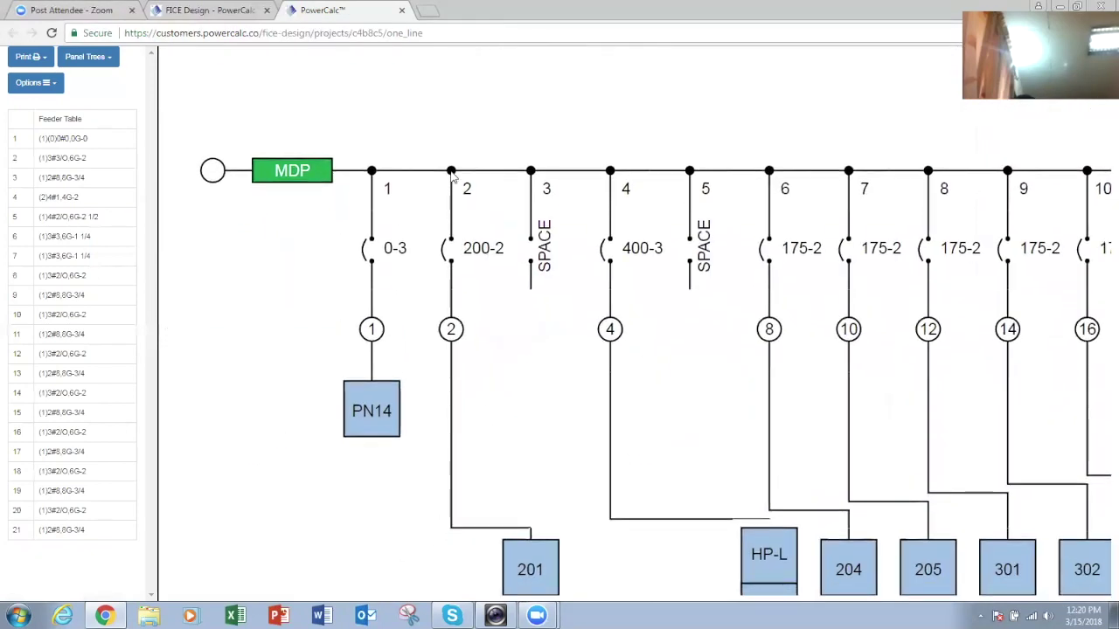
{"action": "left_click_drag", "start_coordinate": [521, 354], "coordinate": [511, 216]}
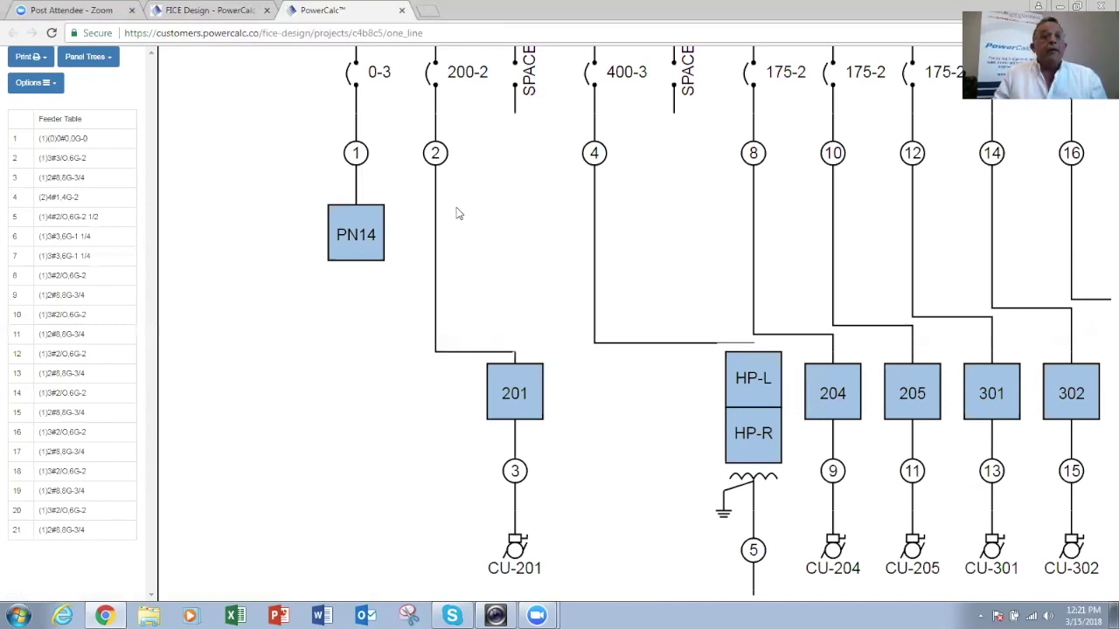
{"action": "scroll", "coordinate": [457, 213], "scroll_direction": "down", "scroll_amount": 2}
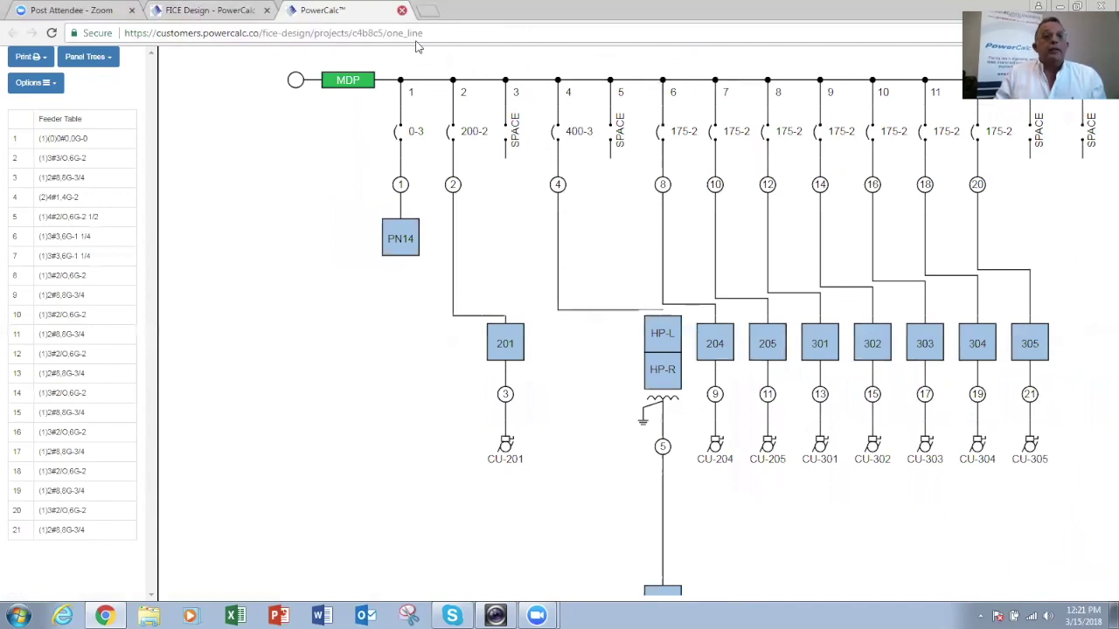
Close the one-line diagram and show the panel distribution tree (PDT).
{"action": "left_click", "coordinate": [402, 10]}
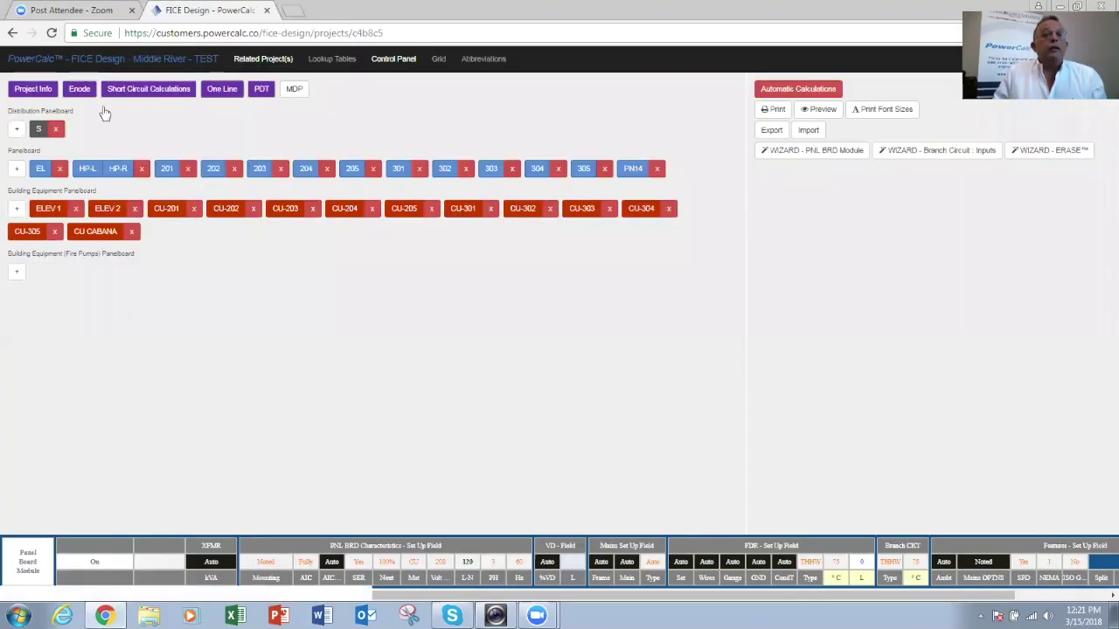
{"action": "left_click", "coordinate": [262, 89]}
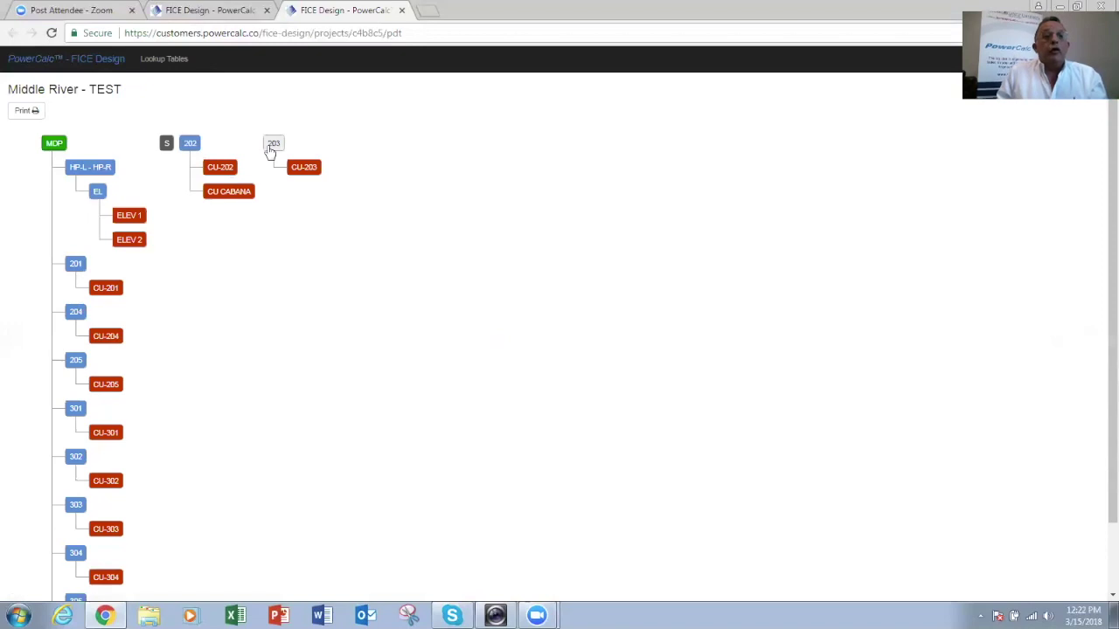
Return to the FICE Design Control Panel and bring up panel 202's schedule.
{"action": "left_click", "coordinate": [176, 13]}
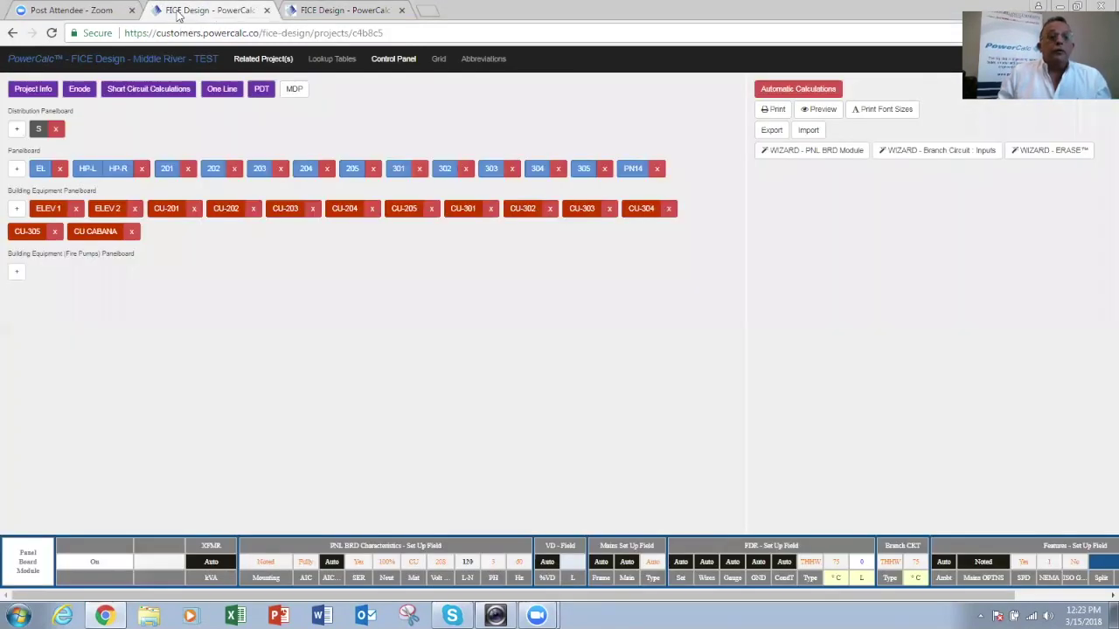
{"action": "left_click", "coordinate": [213, 169]}
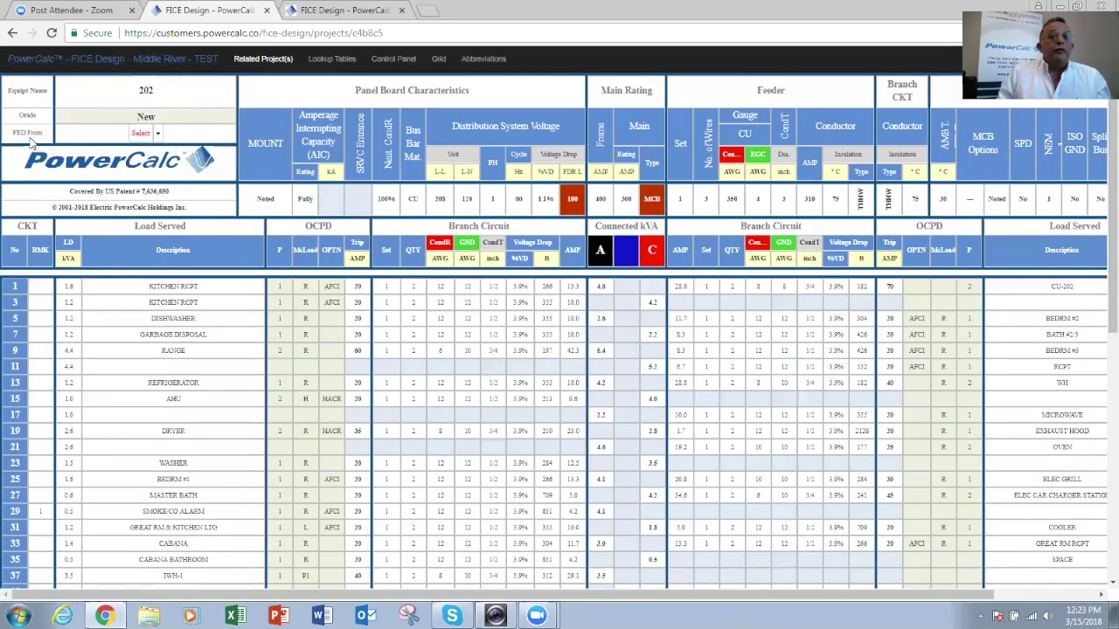
Set panel 202's FED From to MDP, circuit 3.
{"action": "left_click", "coordinate": [158, 133]}
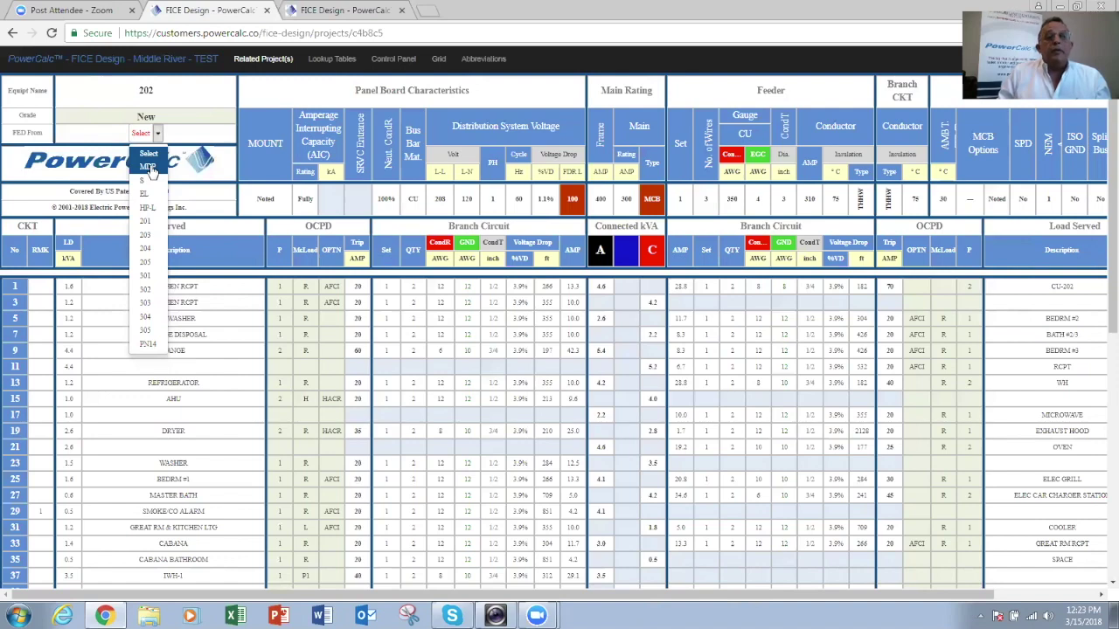
{"action": "left_click", "coordinate": [149, 166]}
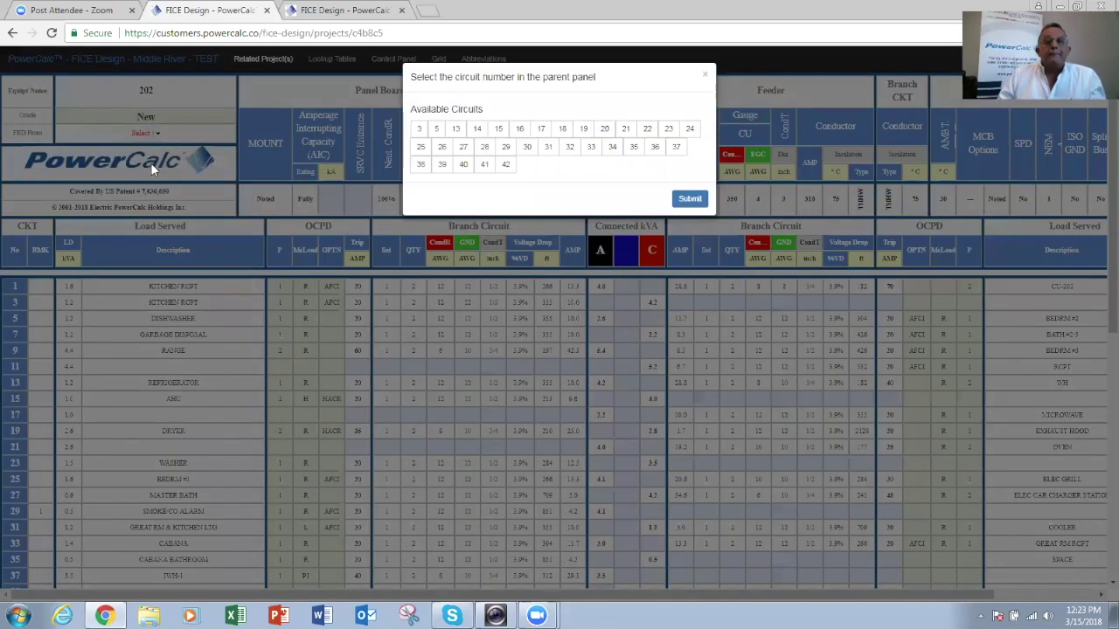
{"action": "left_click", "coordinate": [419, 129]}
{"action": "left_click", "coordinate": [700, 199]}
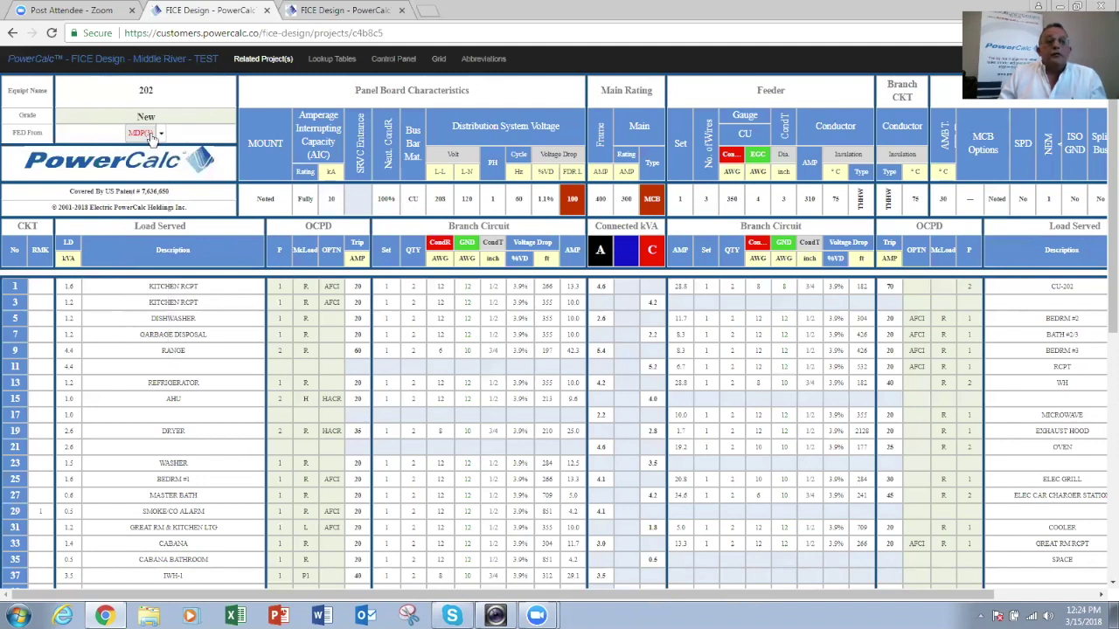
Check panel 202 under MDP's 300-2 breaker on the one-line diagram, then return to the Control Panel.
{"action": "left_click", "coordinate": [394, 60]}
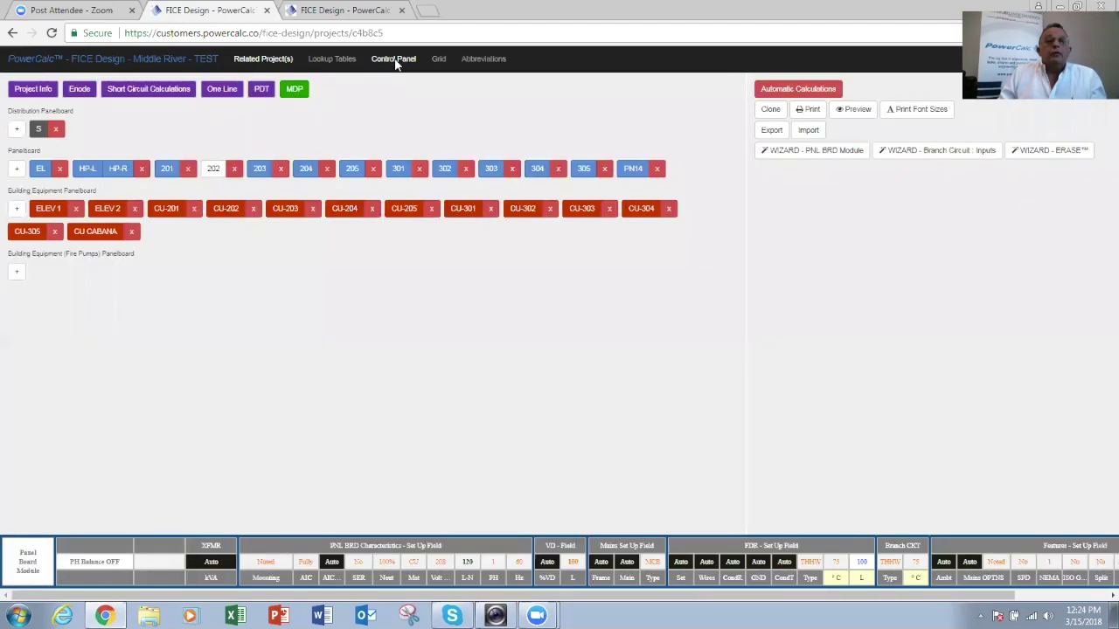
{"action": "left_click", "coordinate": [223, 90]}
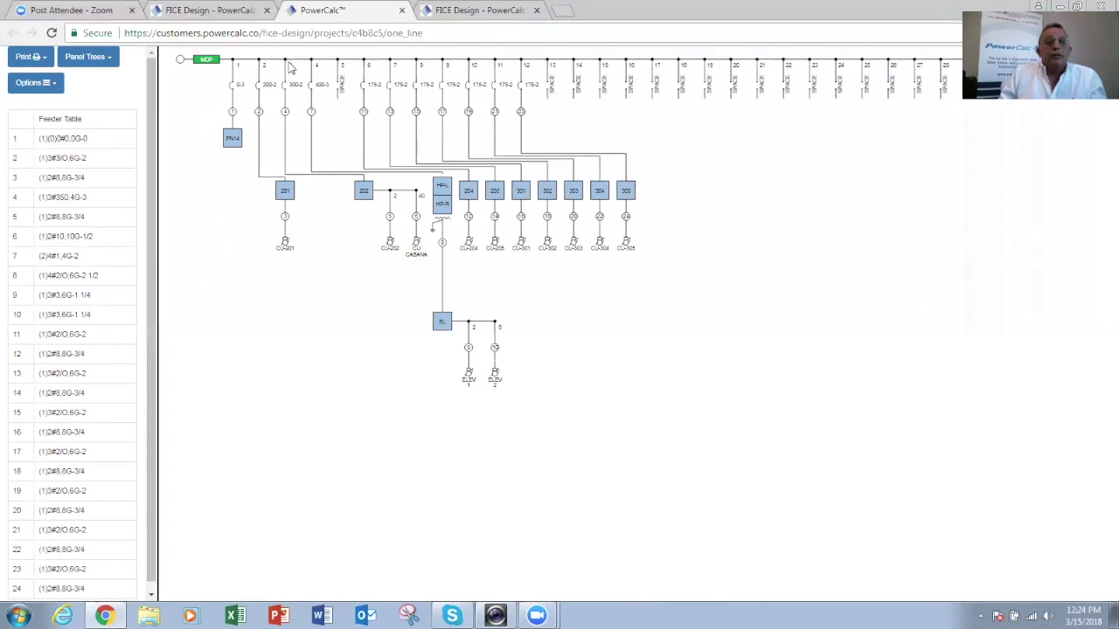
{"action": "scroll", "coordinate": [297, 118], "scroll_direction": "up", "scroll_amount": 3}
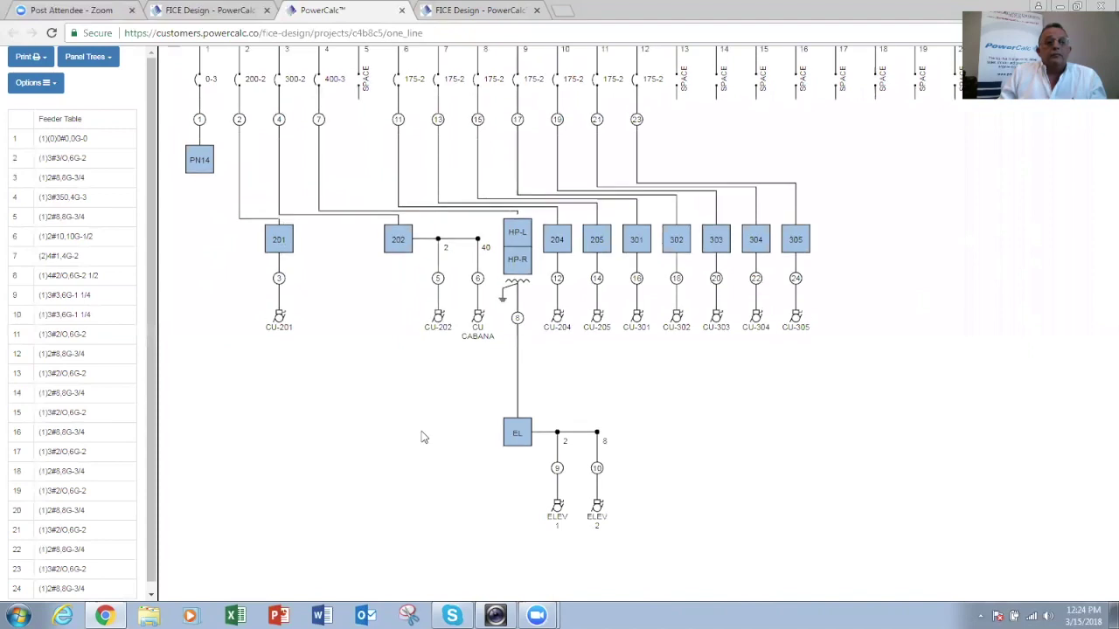
{"action": "scroll", "coordinate": [319, 175], "scroll_direction": "up", "scroll_amount": 3}
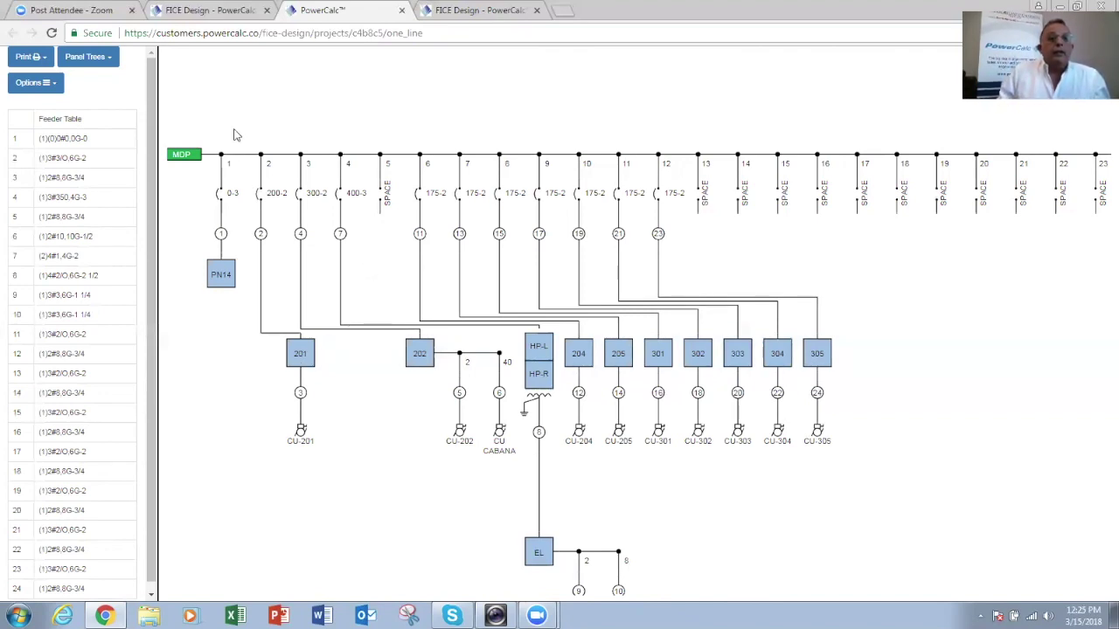
{"action": "left_click", "coordinate": [205, 9]}
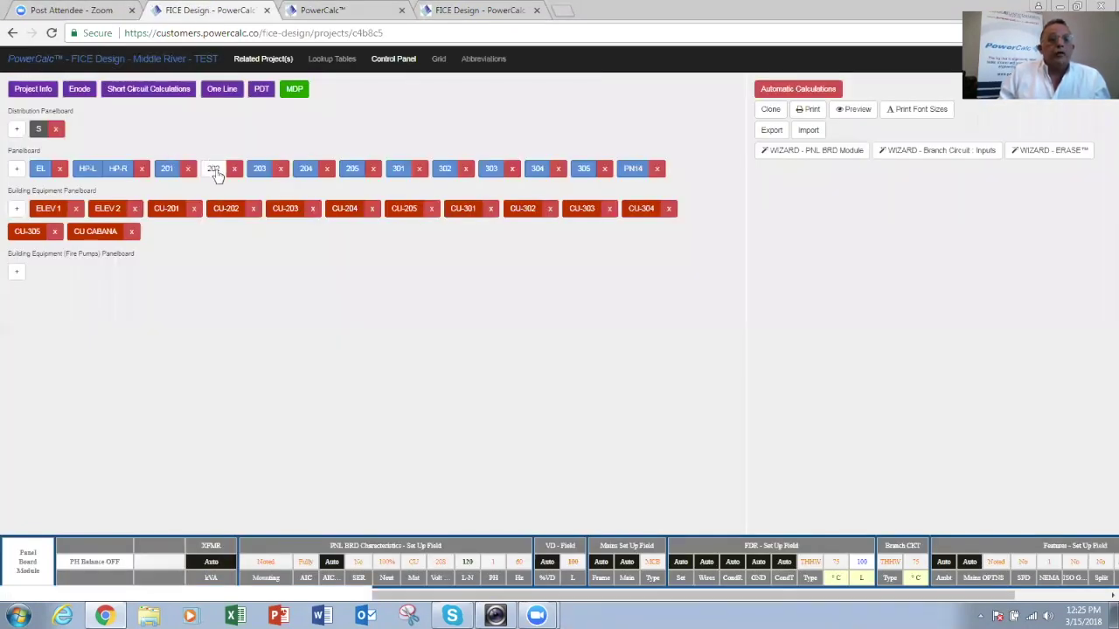
Switch panel 202's feed from MDP to panel 201, circuit 19.
{"action": "left_click", "coordinate": [215, 169]}
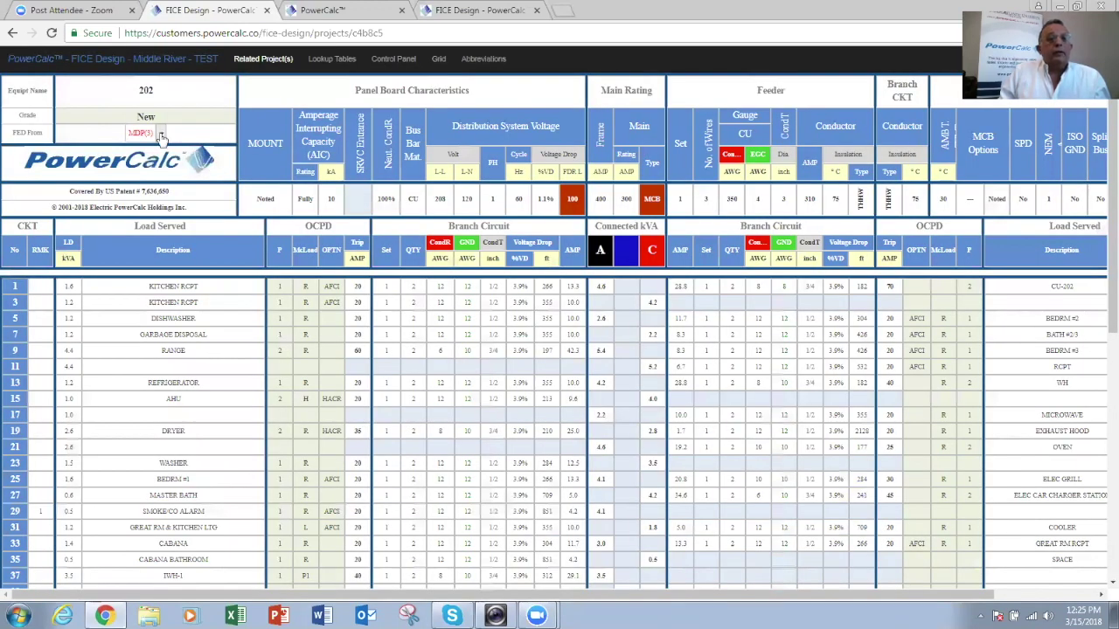
{"action": "left_click", "coordinate": [161, 133]}
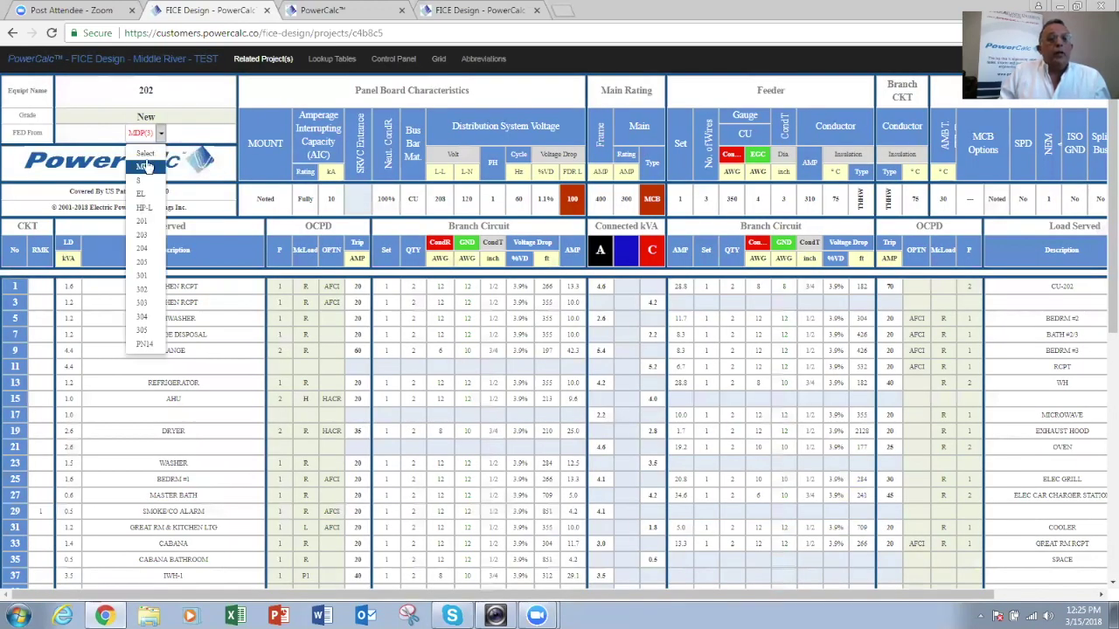
{"action": "left_click", "coordinate": [146, 158]}
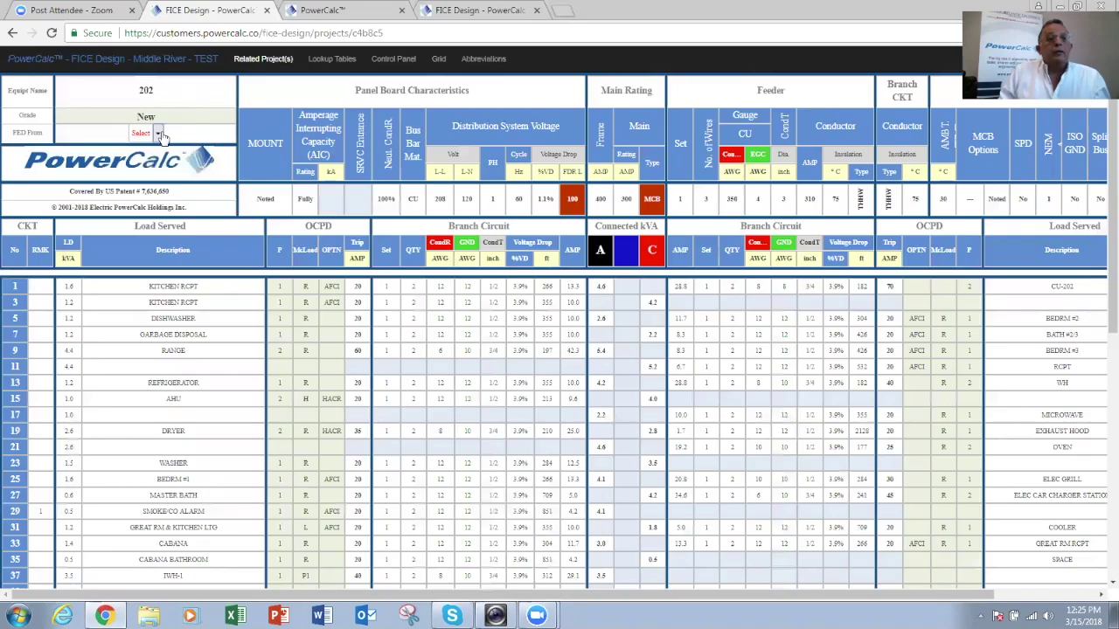
{"action": "left_click", "coordinate": [159, 133]}
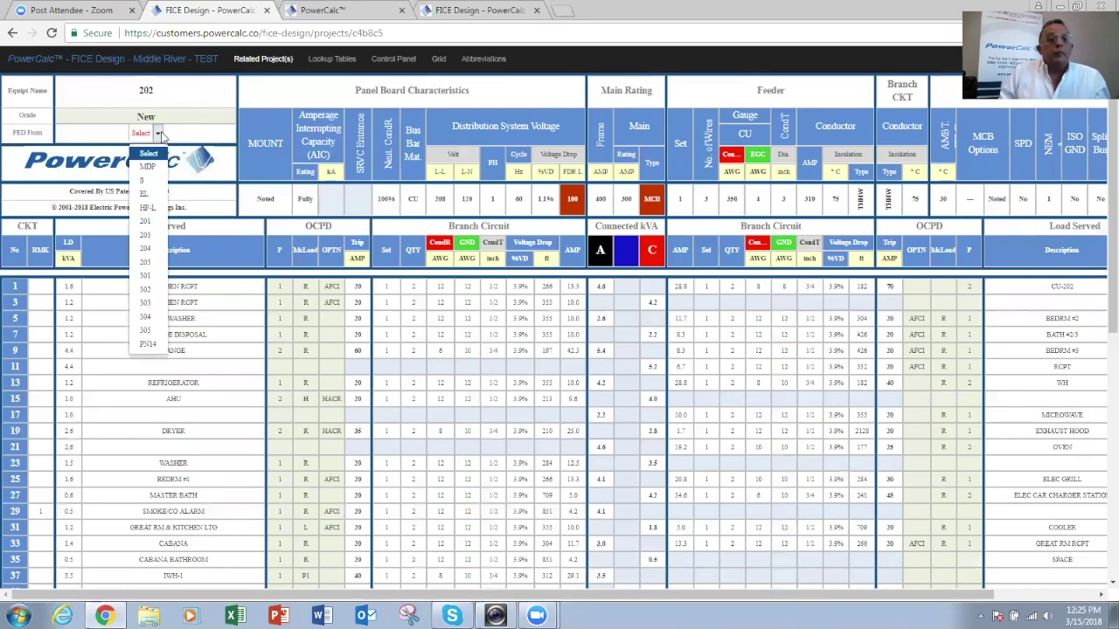
{"action": "left_click", "coordinate": [147, 221]}
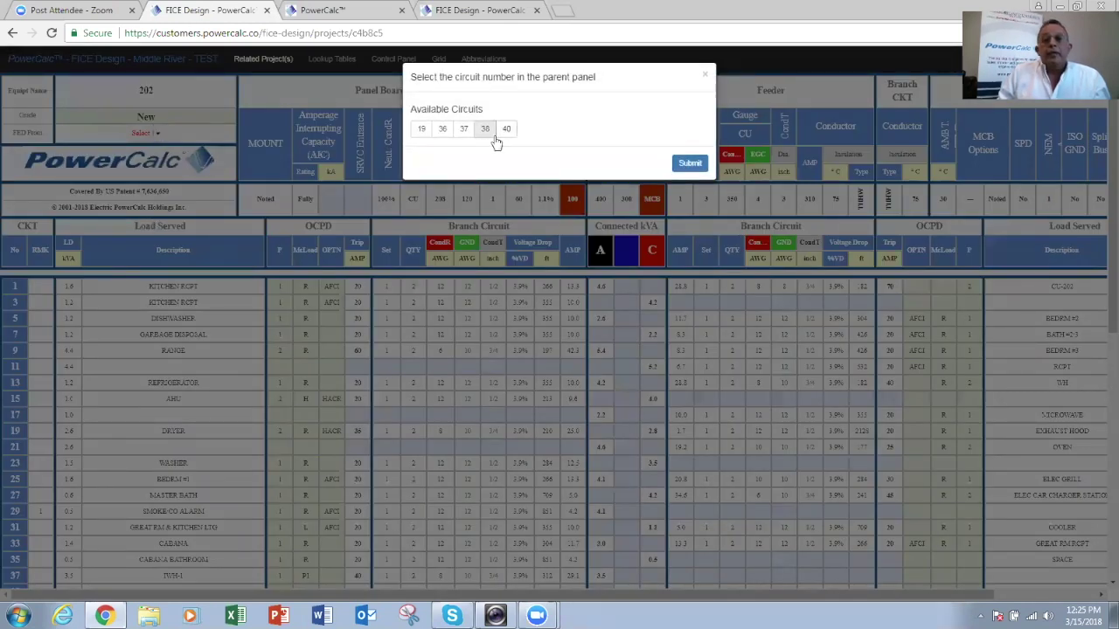
{"action": "left_click", "coordinate": [422, 132]}
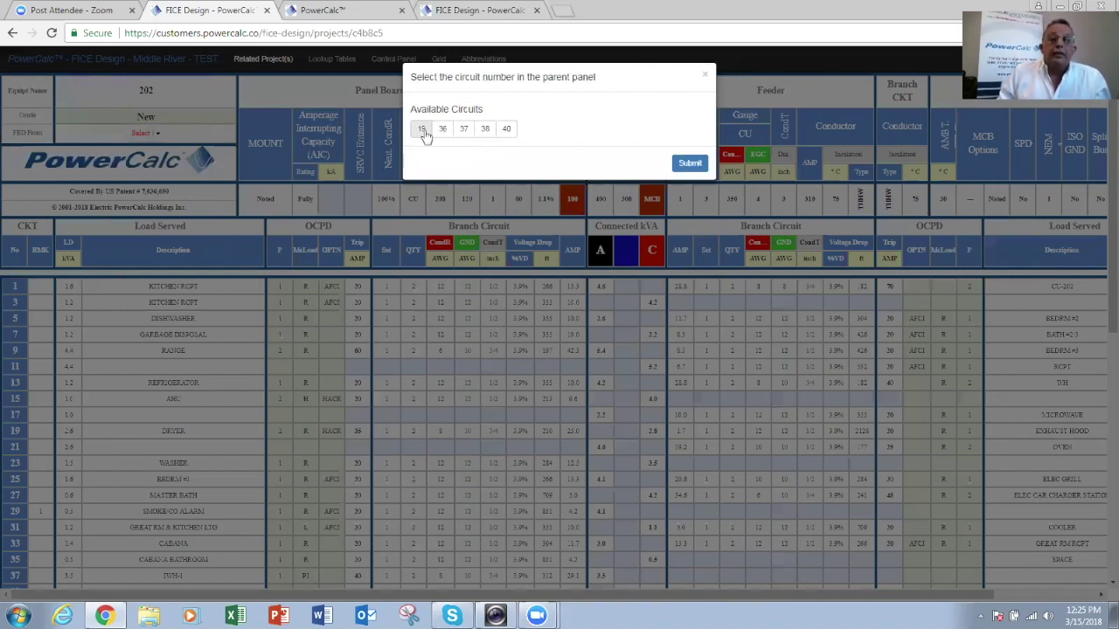
{"action": "left_click", "coordinate": [689, 164]}
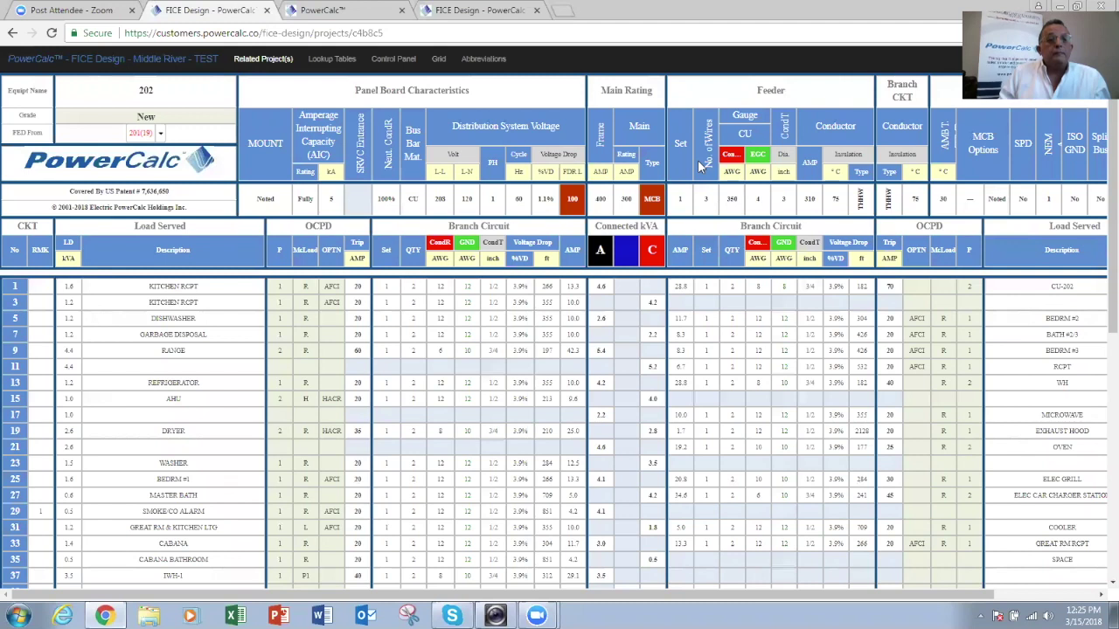
Check that panel 201's schedule lists 202 on circuit 19 at 28.9 kVA.
{"action": "left_click", "coordinate": [140, 140]}
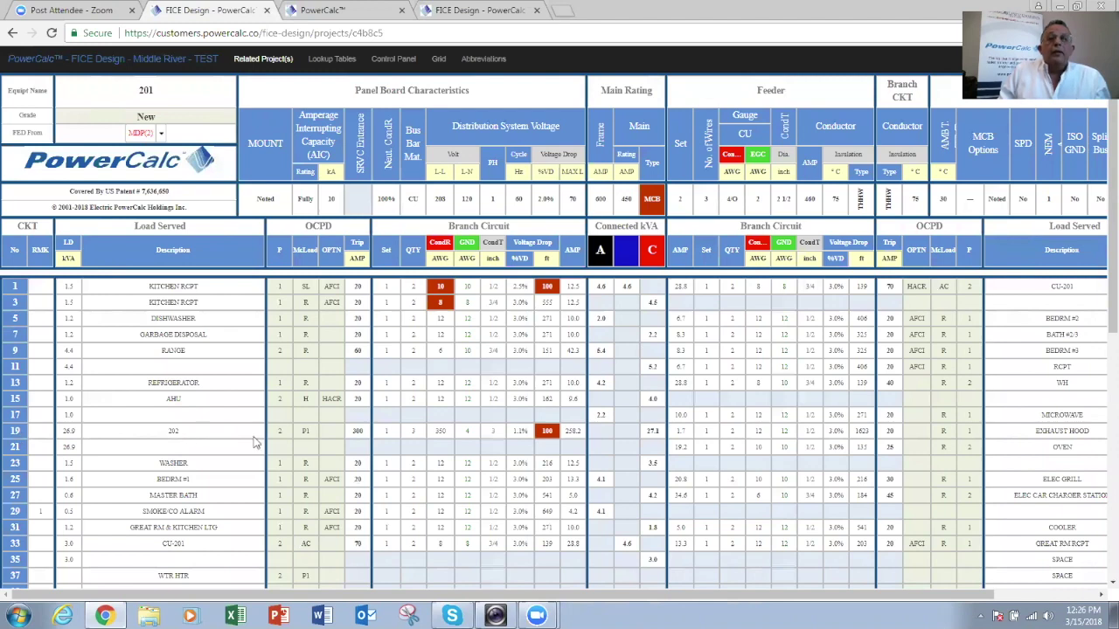
{"action": "left_click", "coordinate": [393, 58]}
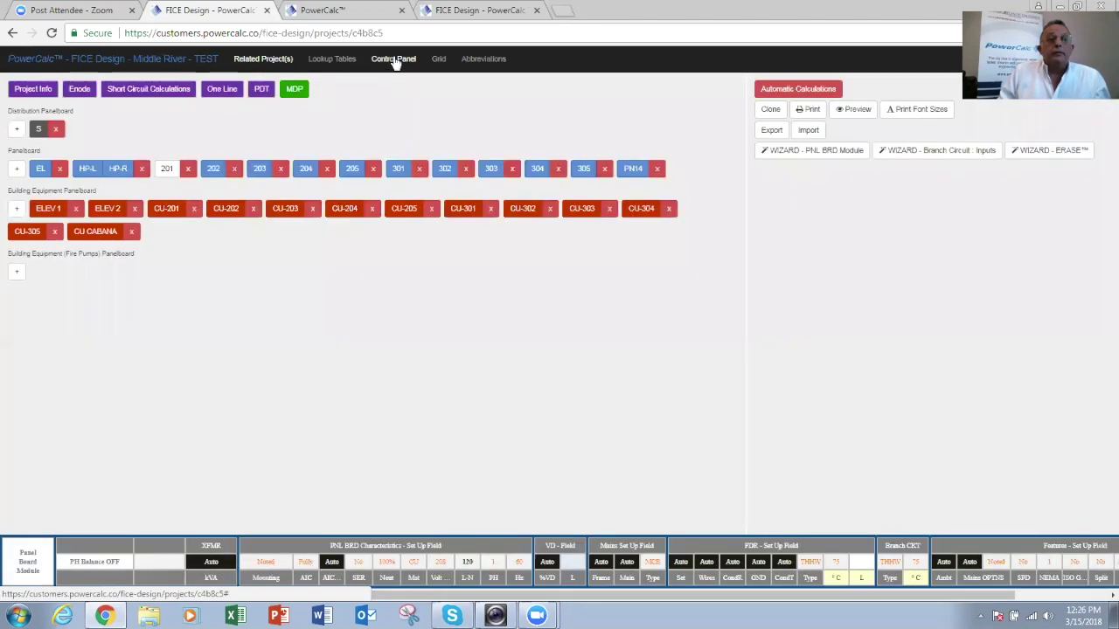
Inspect the one-line diagram zoomed on panel 201 feeding 202 from circuit 19.
{"action": "left_click", "coordinate": [222, 90]}
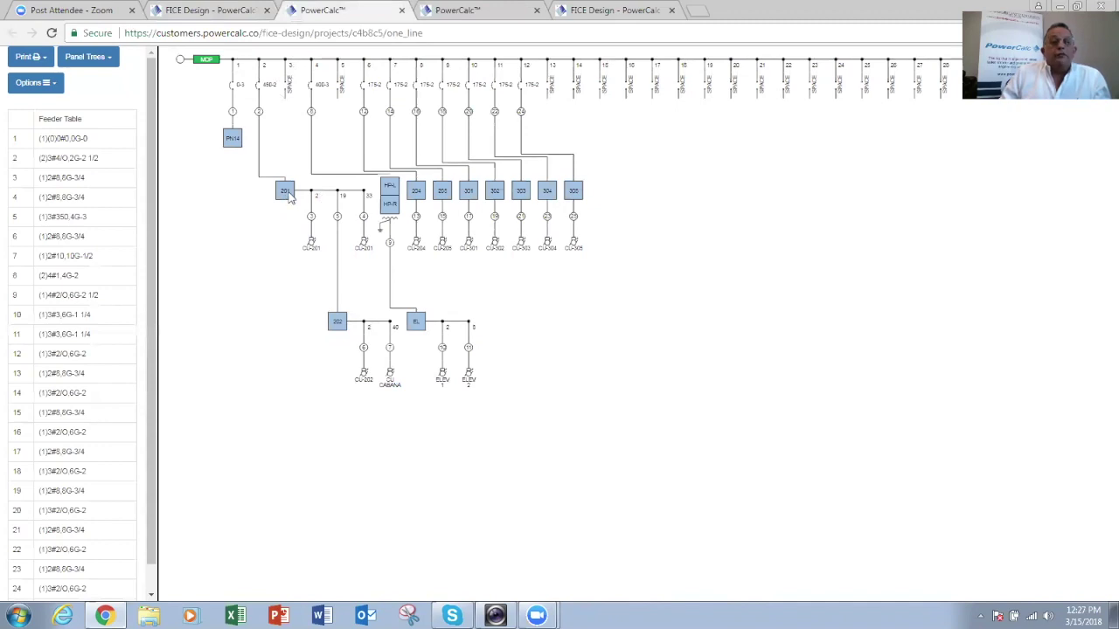
{"action": "scroll", "coordinate": [291, 198], "scroll_direction": "up", "scroll_amount": 3}
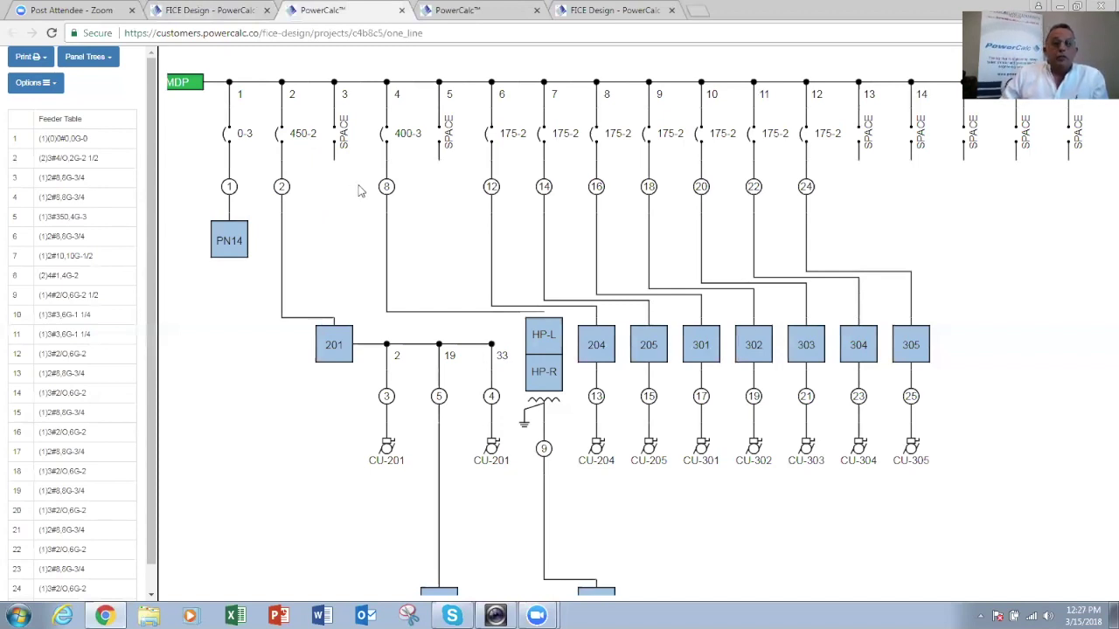
{"action": "left_click", "coordinate": [198, 12]}
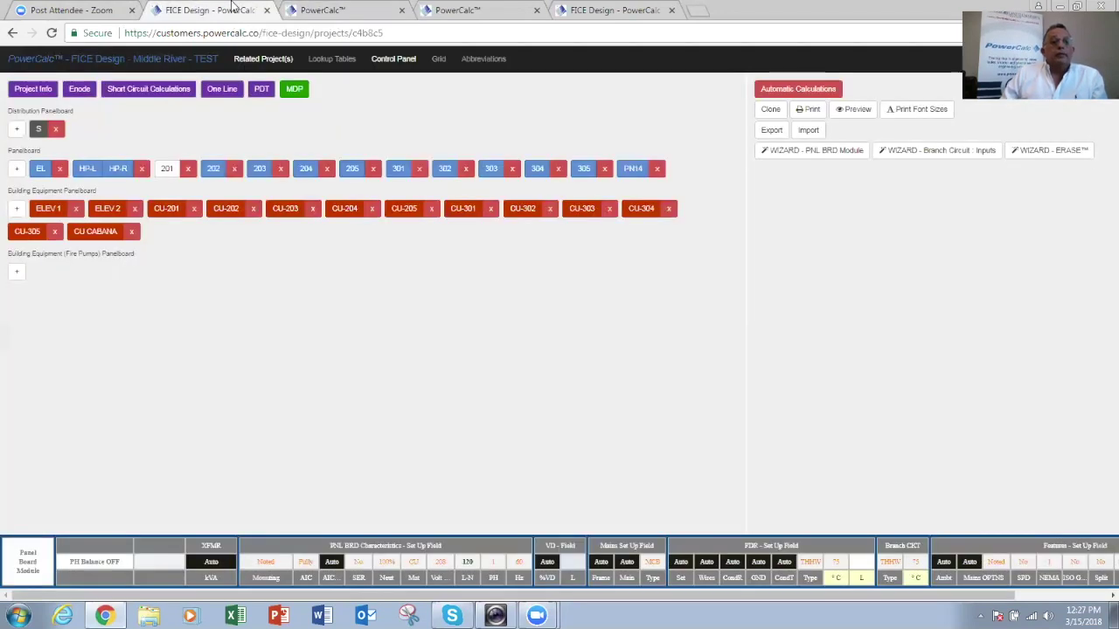
Review the panel distribution tree showing 202, CU-202 and CU CABANA under 201.
{"action": "left_click", "coordinate": [260, 90]}
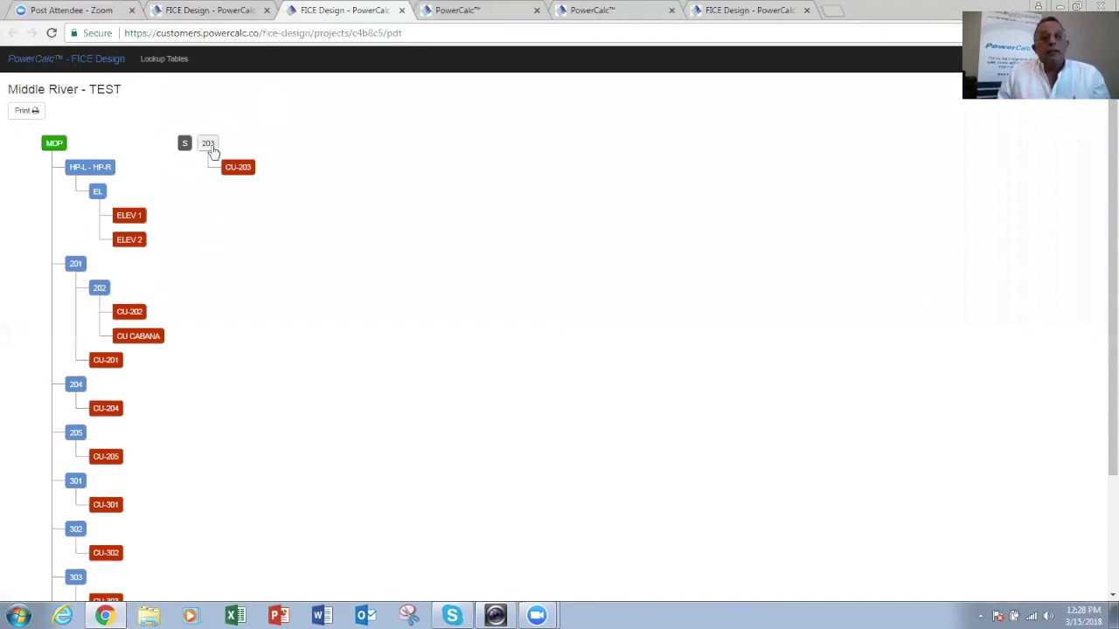
{"action": "left_click", "coordinate": [200, 12]}
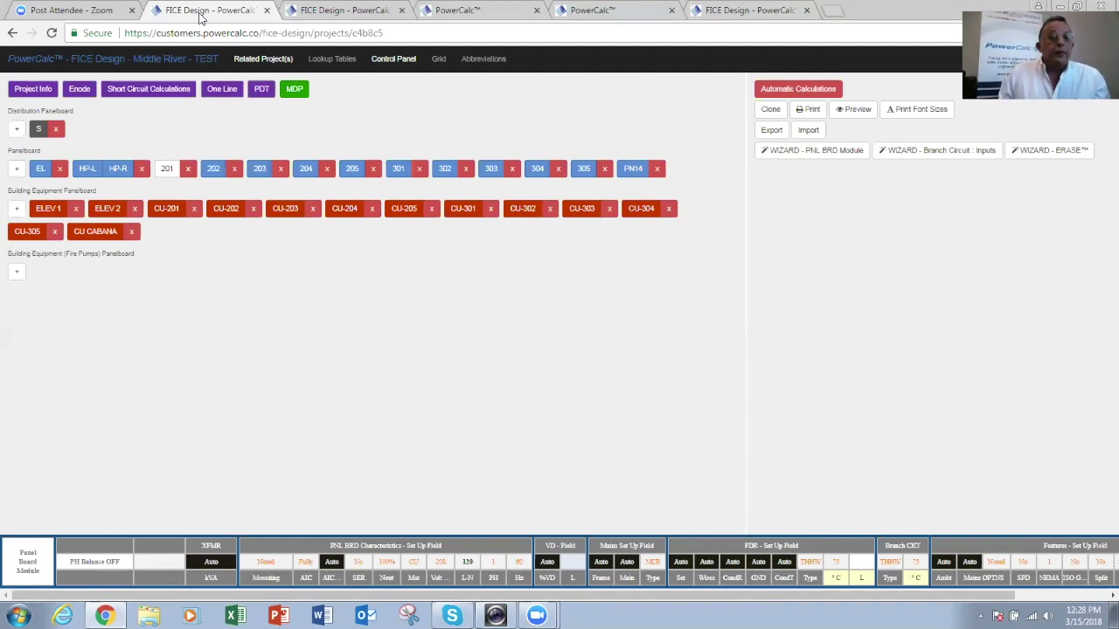
Re-feed unit CU-201 from panel 202 on circuit 36.
{"action": "left_click", "coordinate": [163, 215]}
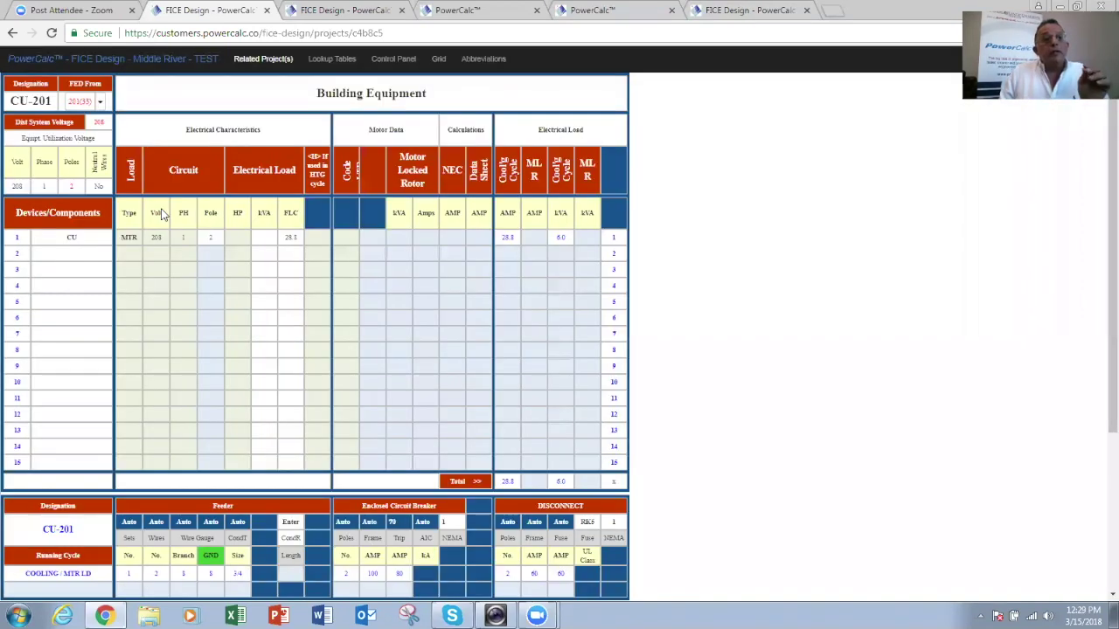
{"action": "left_click", "coordinate": [99, 102]}
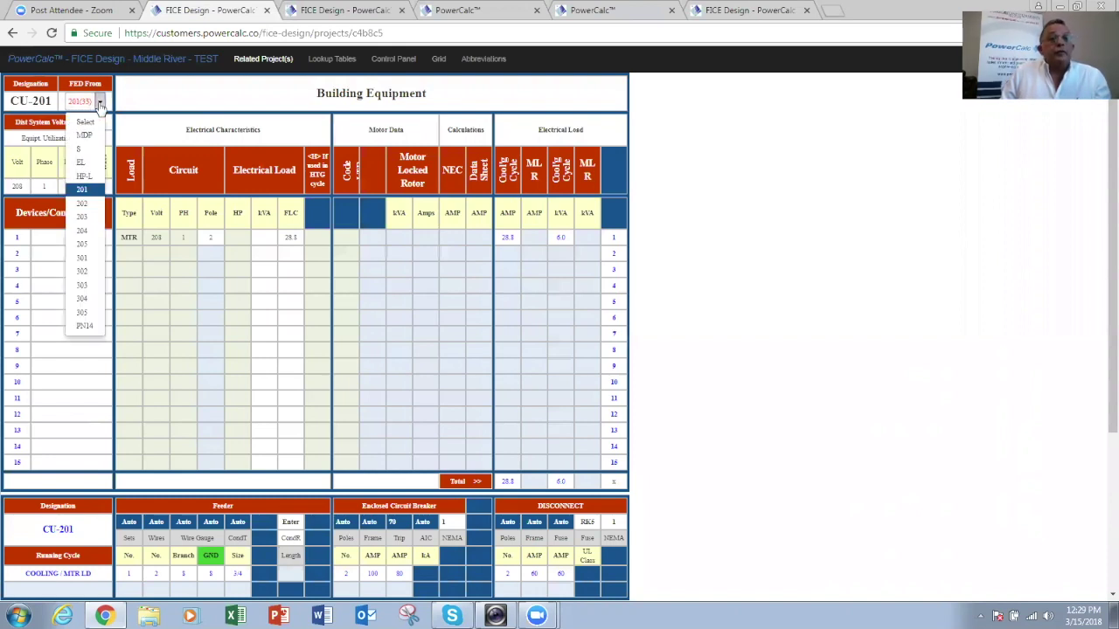
{"action": "left_click", "coordinate": [78, 204]}
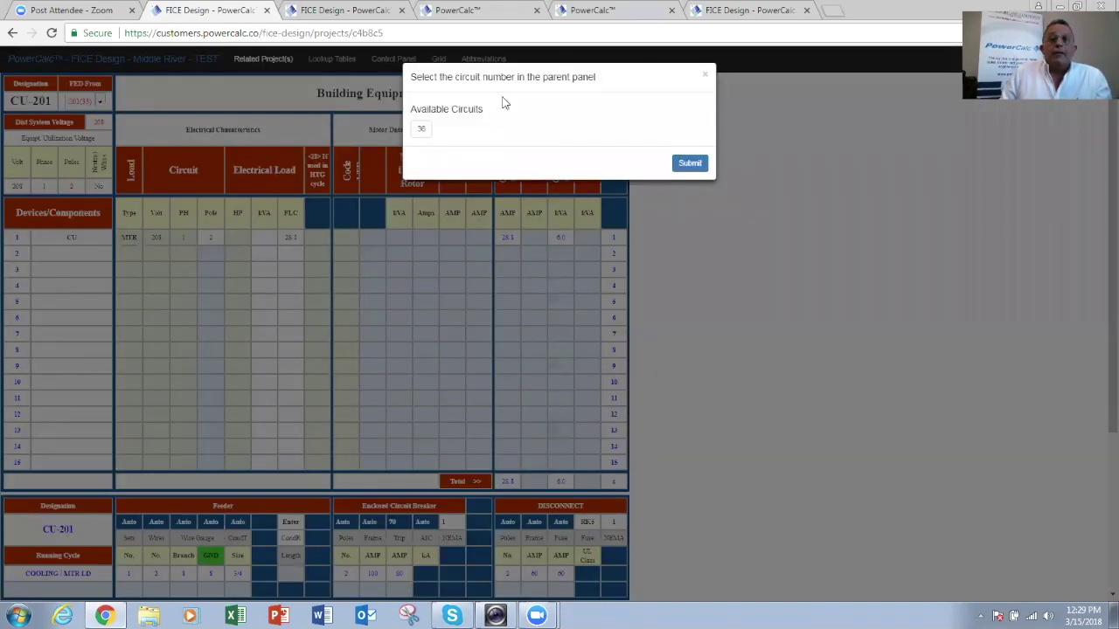
{"action": "left_click", "coordinate": [420, 129]}
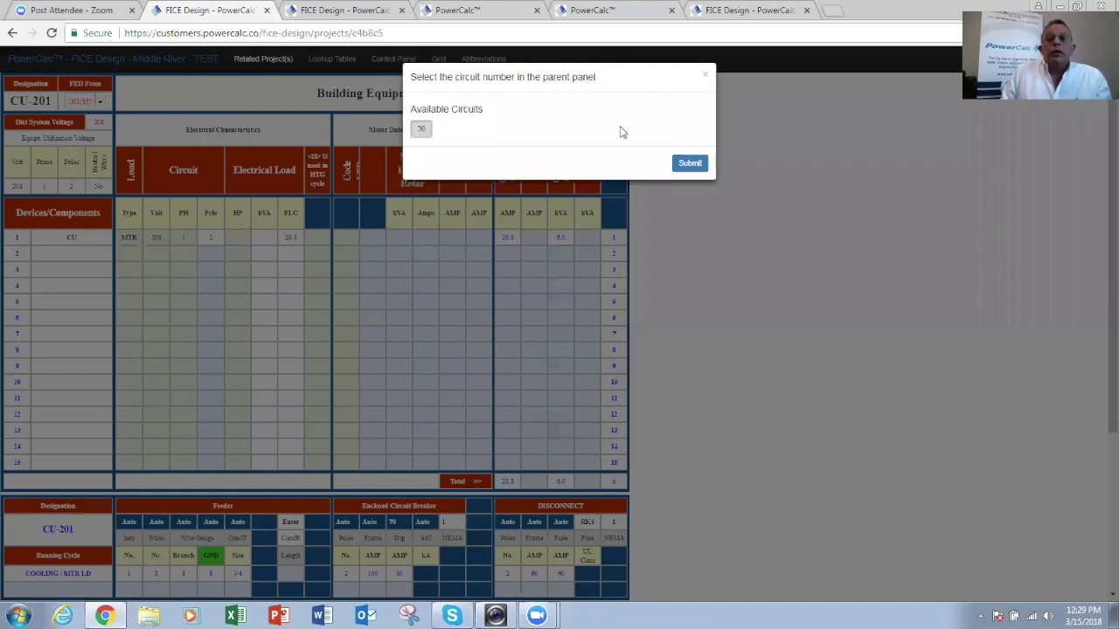
{"action": "left_click", "coordinate": [684, 170]}
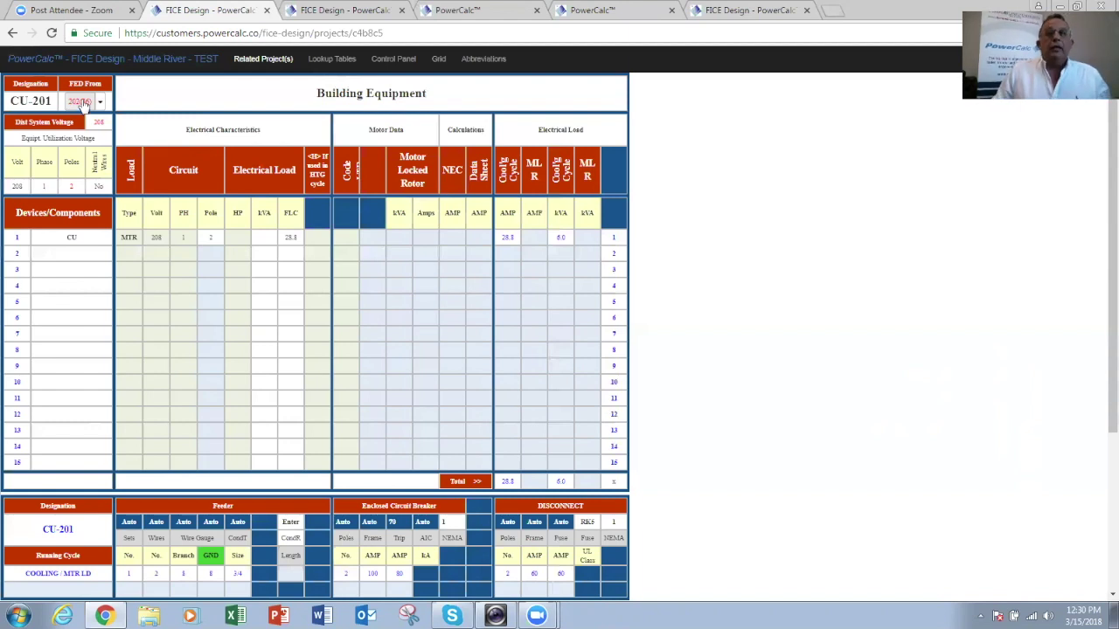
Go back to the panelboard list and load panel 201's schedule.
{"action": "left_click", "coordinate": [393, 59]}
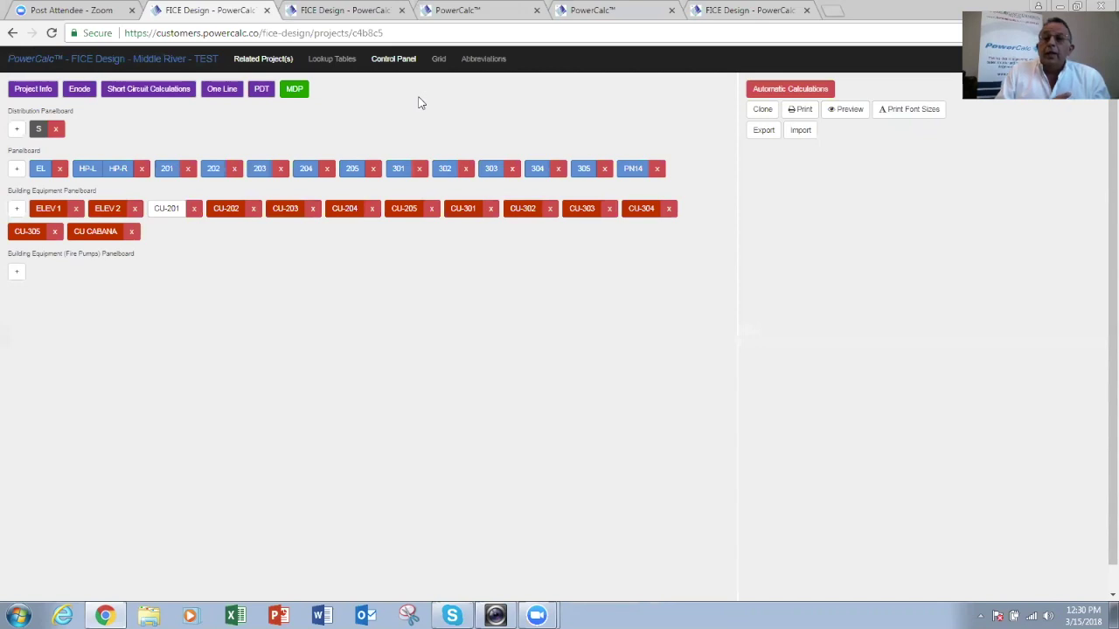
{"action": "left_click", "coordinate": [167, 168]}
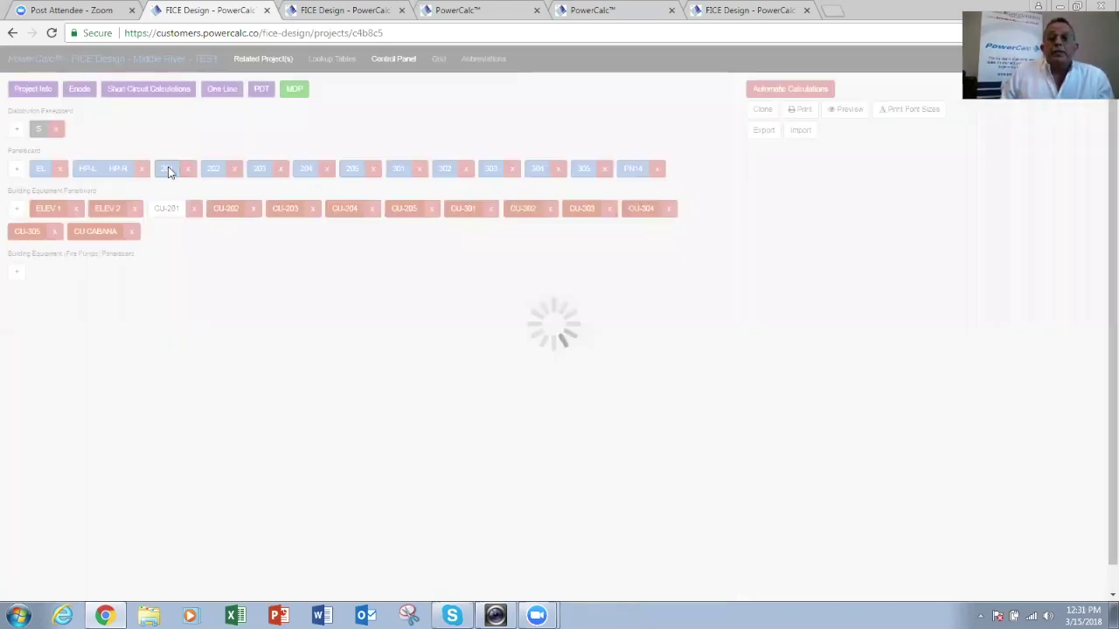
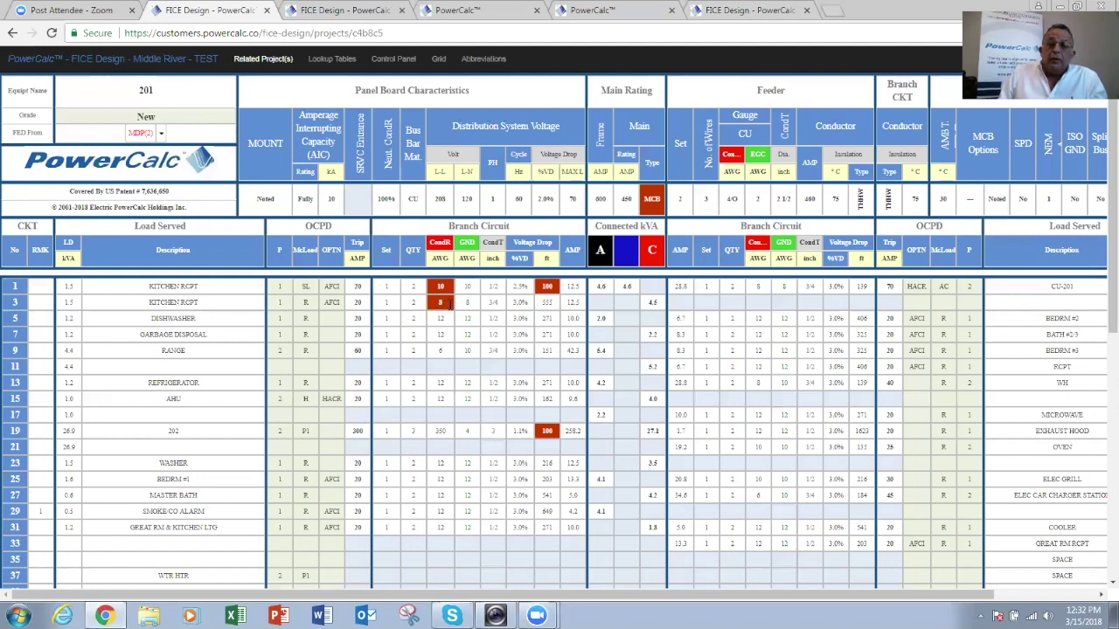
Highlight circuit 3's 555 ft length, then go back to the project's Control Panel overview.
{"action": "double_click", "coordinate": [546, 303]}
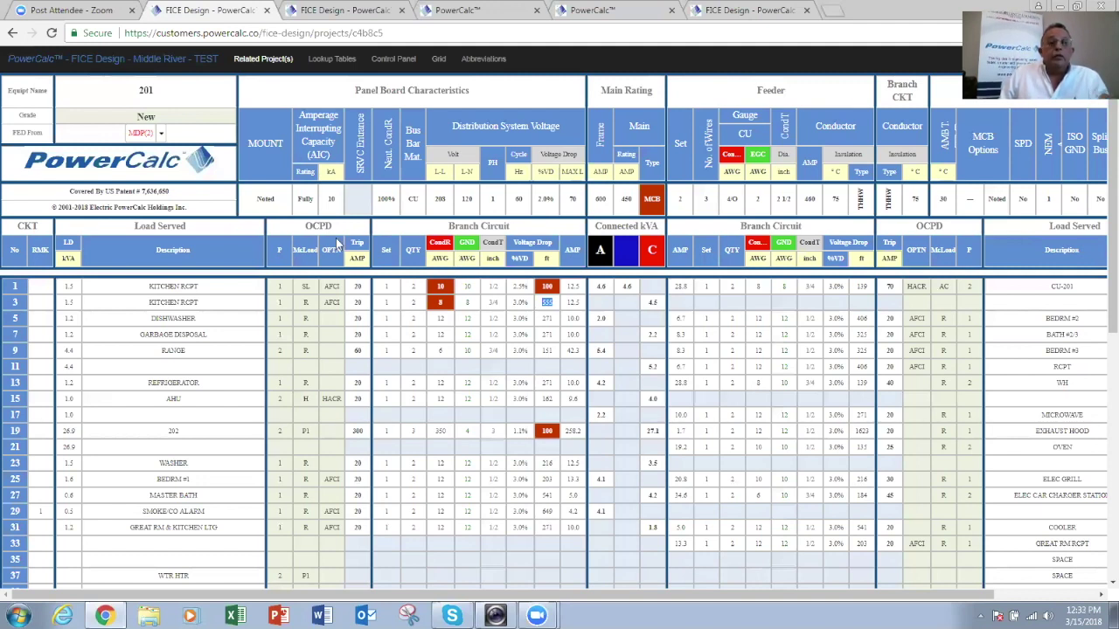
{"action": "left_click", "coordinate": [395, 59]}
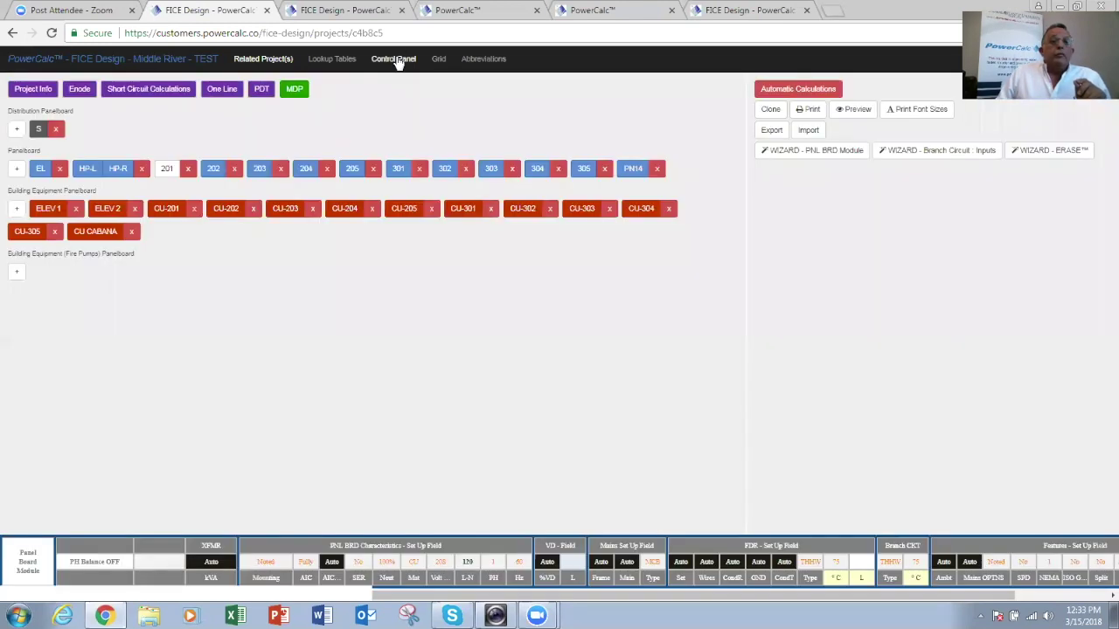
Run the short-circuit calculation with the Auto method and the transformer kept at 112.5 kVA.
{"action": "left_click", "coordinate": [147, 92]}
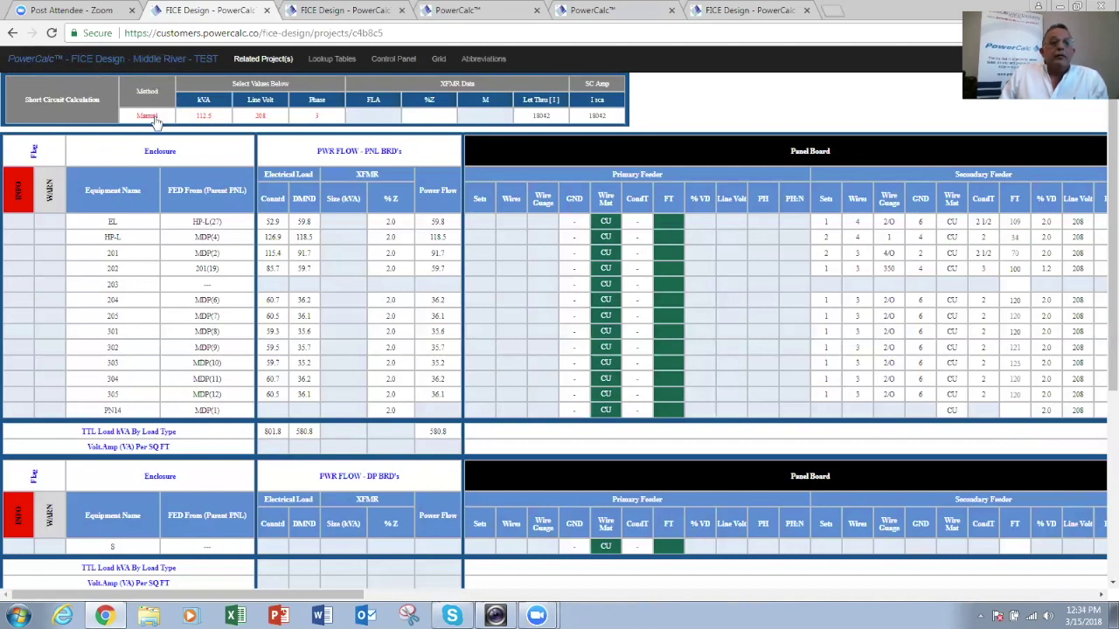
{"action": "left_click", "coordinate": [154, 122]}
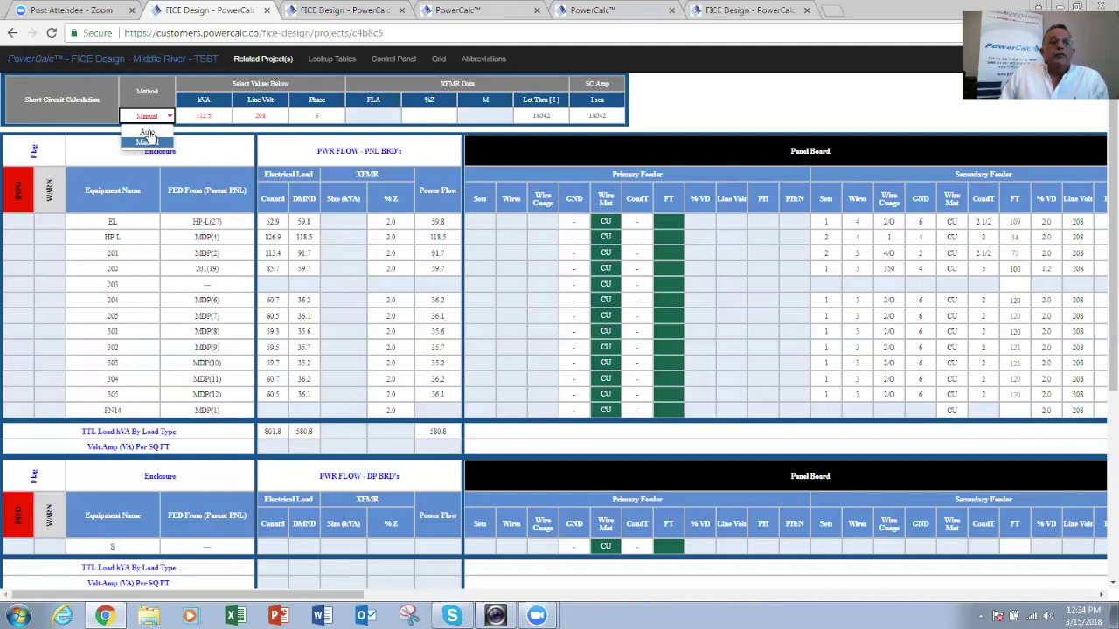
{"action": "left_click", "coordinate": [147, 132]}
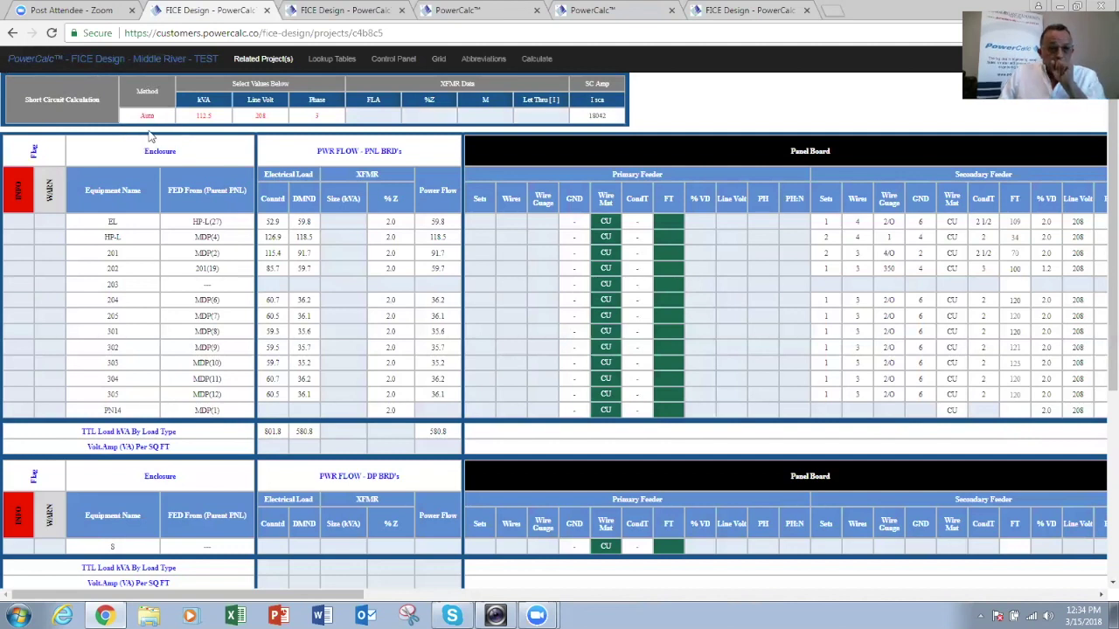
{"action": "left_click", "coordinate": [228, 116]}
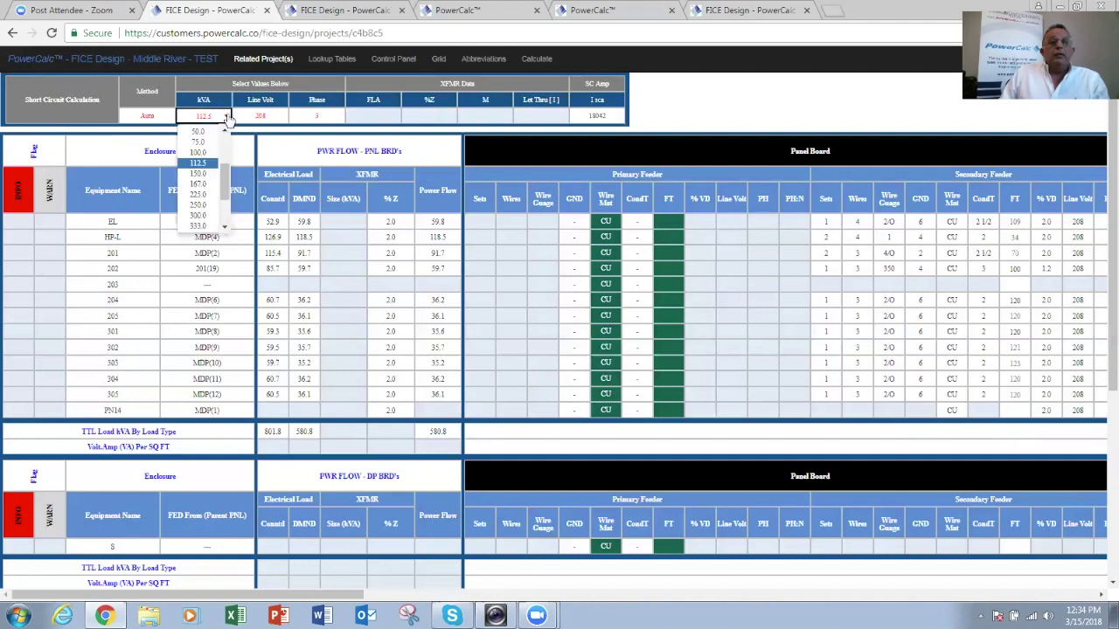
{"action": "left_click", "coordinate": [261, 119]}
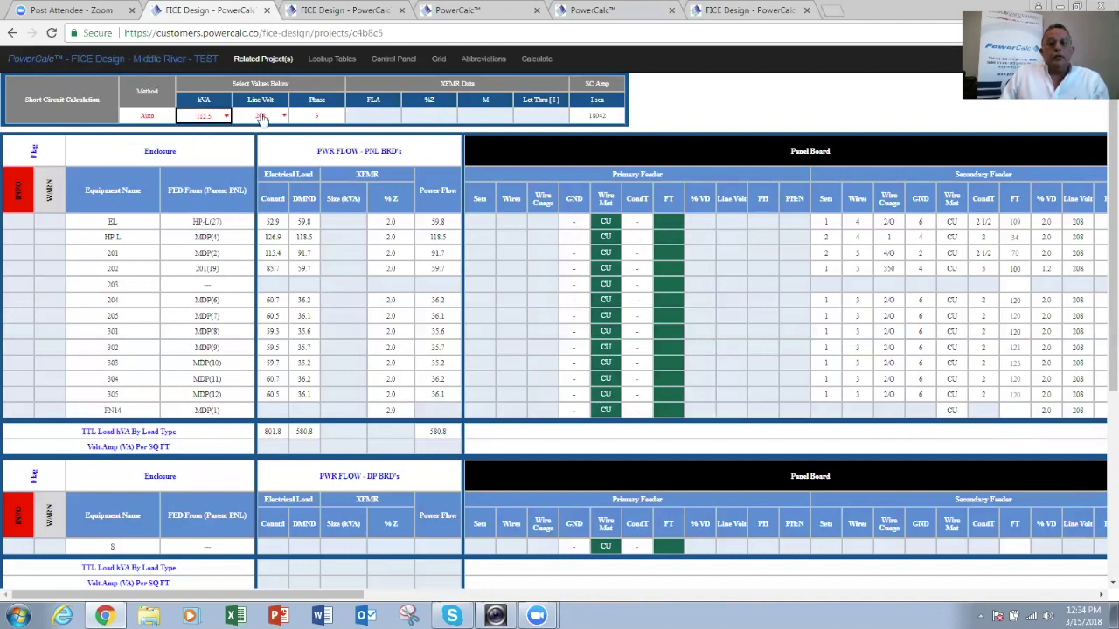
{"action": "left_click", "coordinate": [532, 59]}
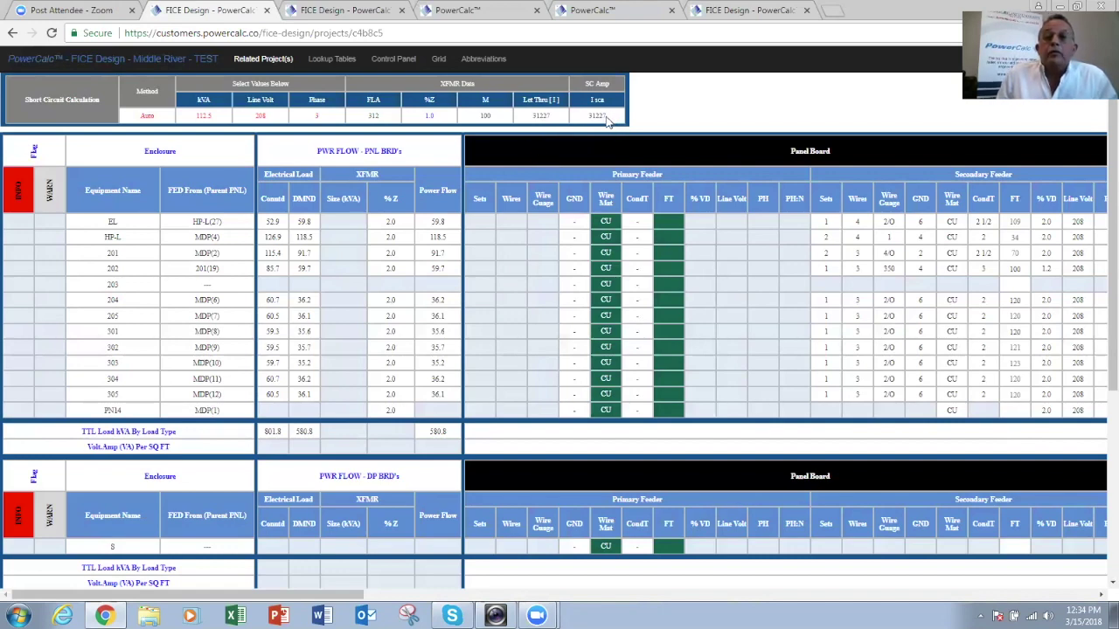
{"action": "left_click_drag", "start_coordinate": [601, 115], "coordinate": [583, 117]}
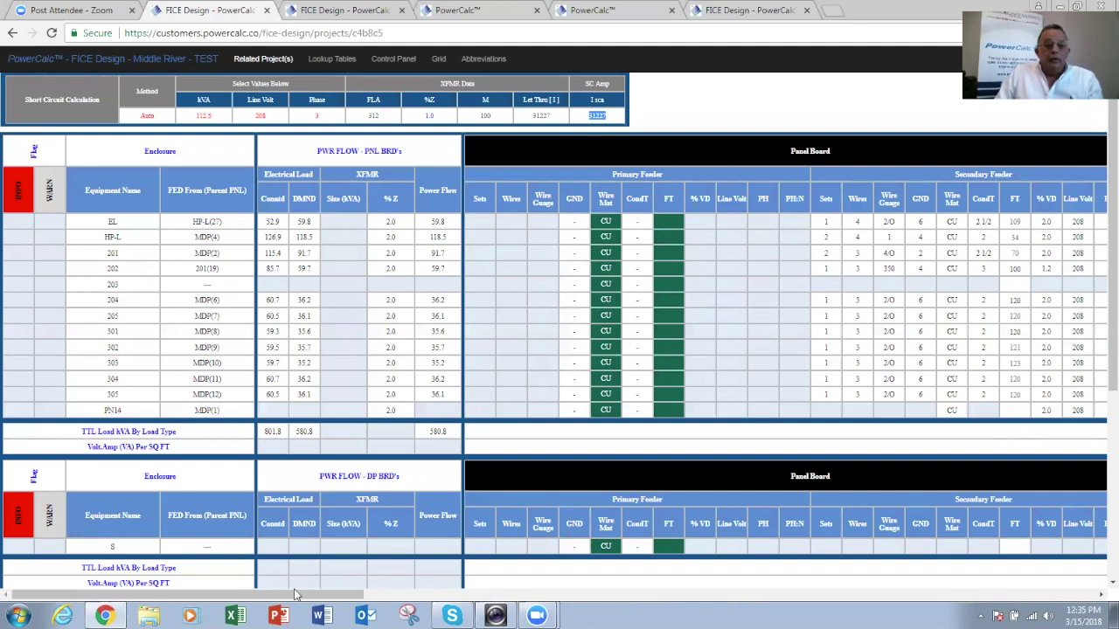
{"action": "left_click_drag", "start_coordinate": [338, 594], "coordinate": [430, 601]}
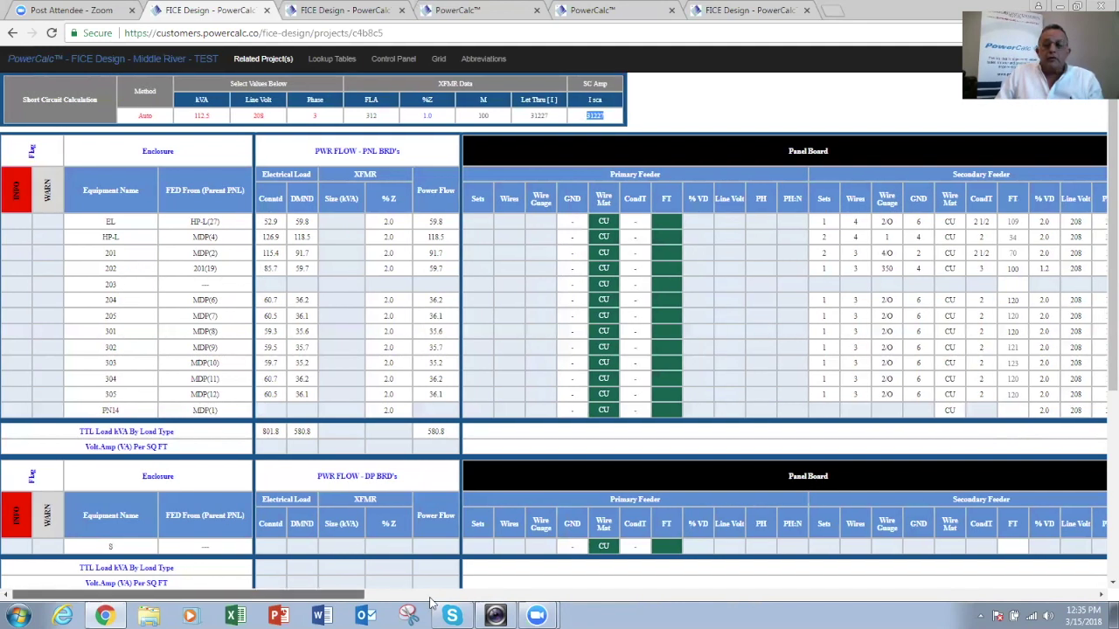
{"action": "left_click", "coordinate": [432, 595]}
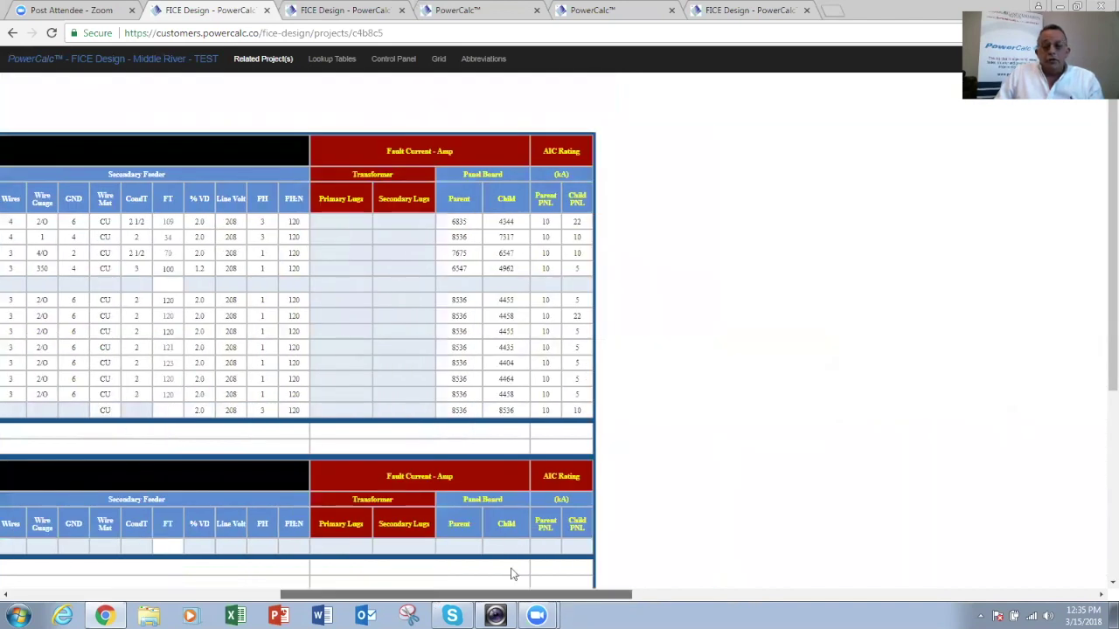
{"action": "left_click_drag", "start_coordinate": [514, 594], "coordinate": [458, 600]}
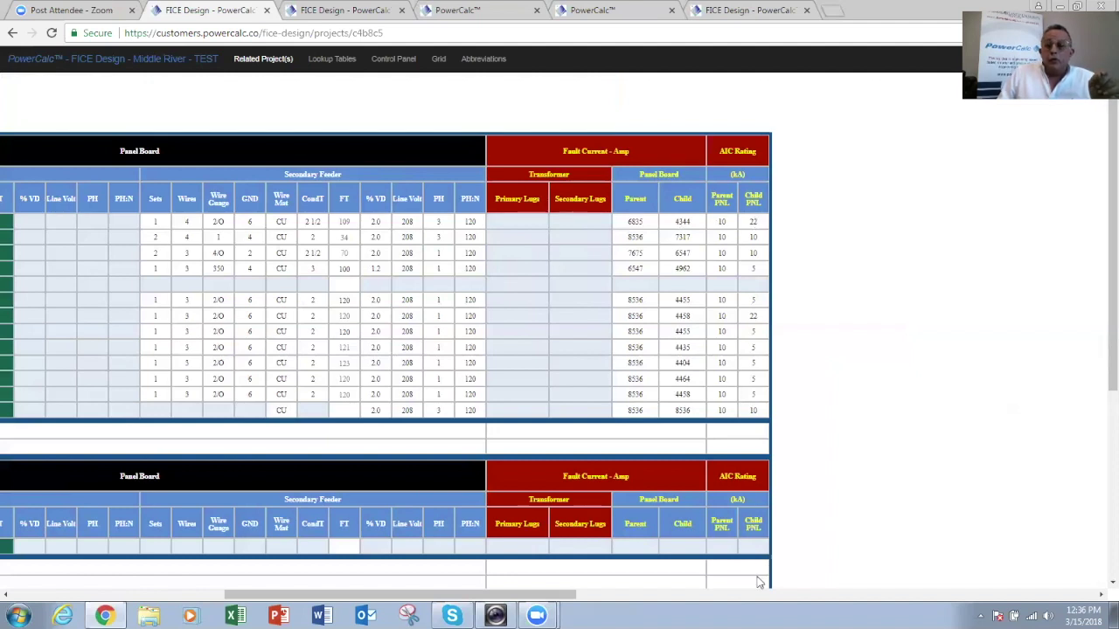
{"action": "left_click_drag", "start_coordinate": [559, 597], "coordinate": [336, 597]}
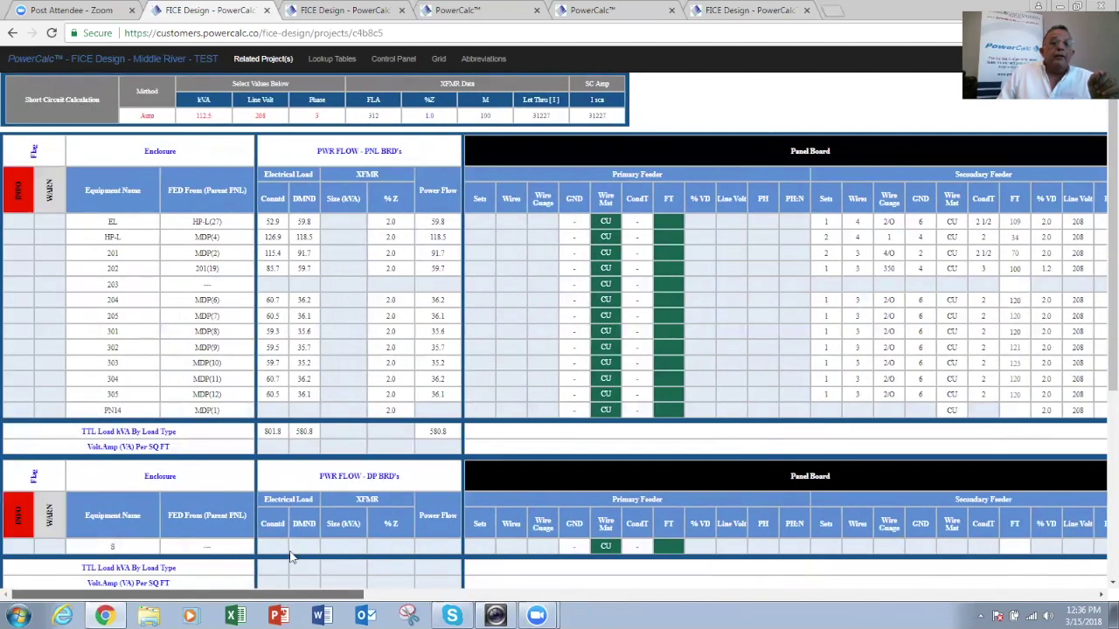
Set panel EL's AIC rating to Auto so it recalculates to 5 kA.
{"action": "left_click", "coordinate": [112, 222]}
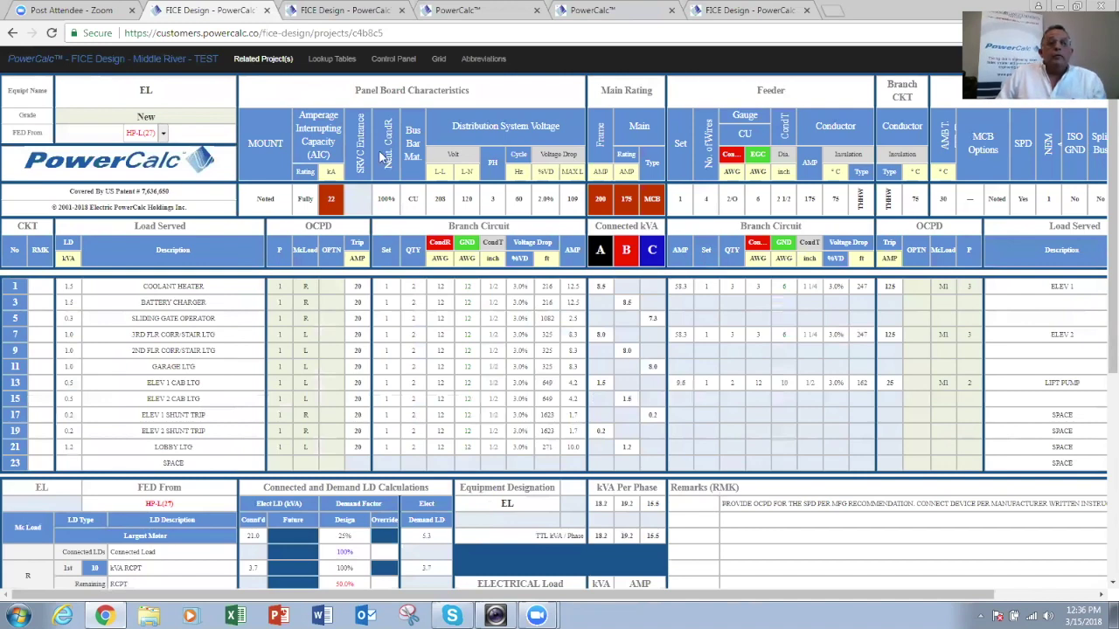
{"action": "left_click", "coordinate": [393, 58]}
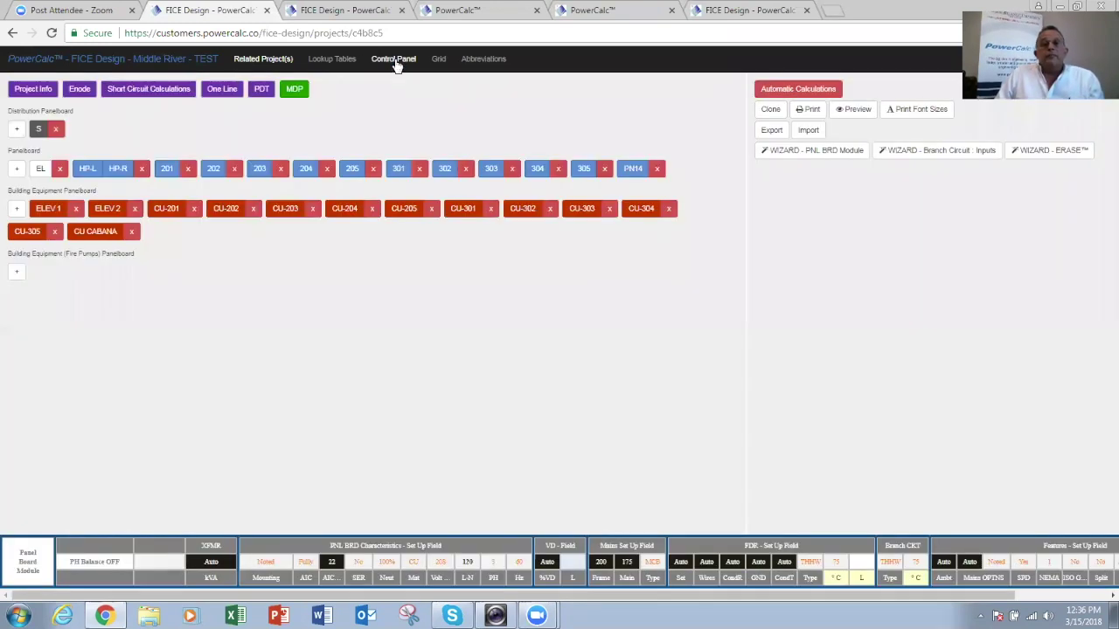
{"action": "left_click", "coordinate": [815, 151]}
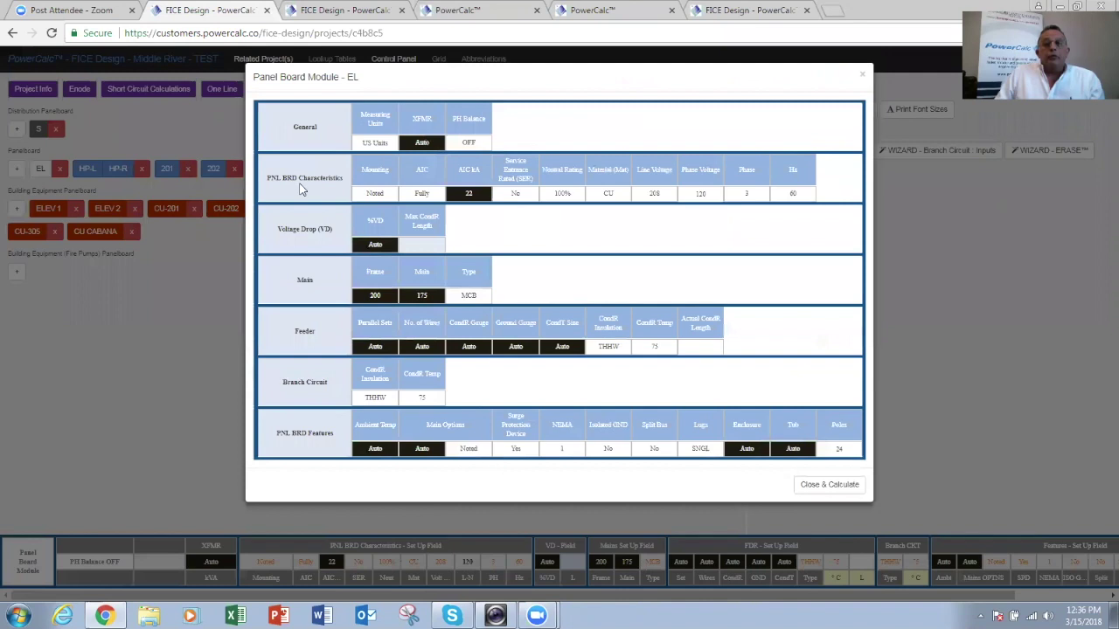
{"action": "left_click", "coordinate": [487, 195]}
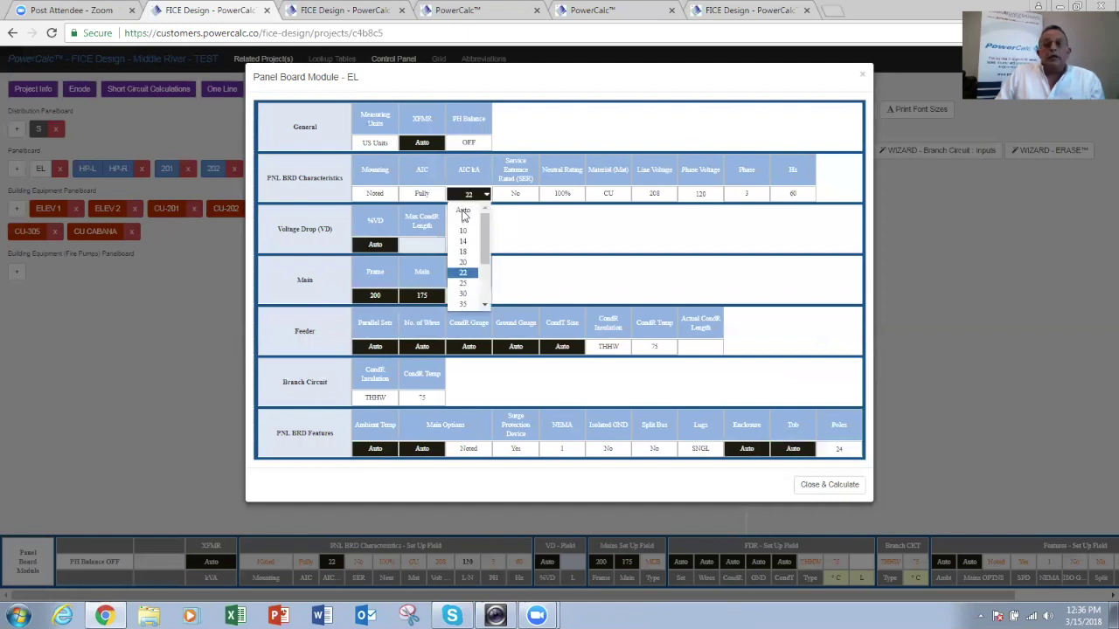
{"action": "left_click", "coordinate": [464, 213]}
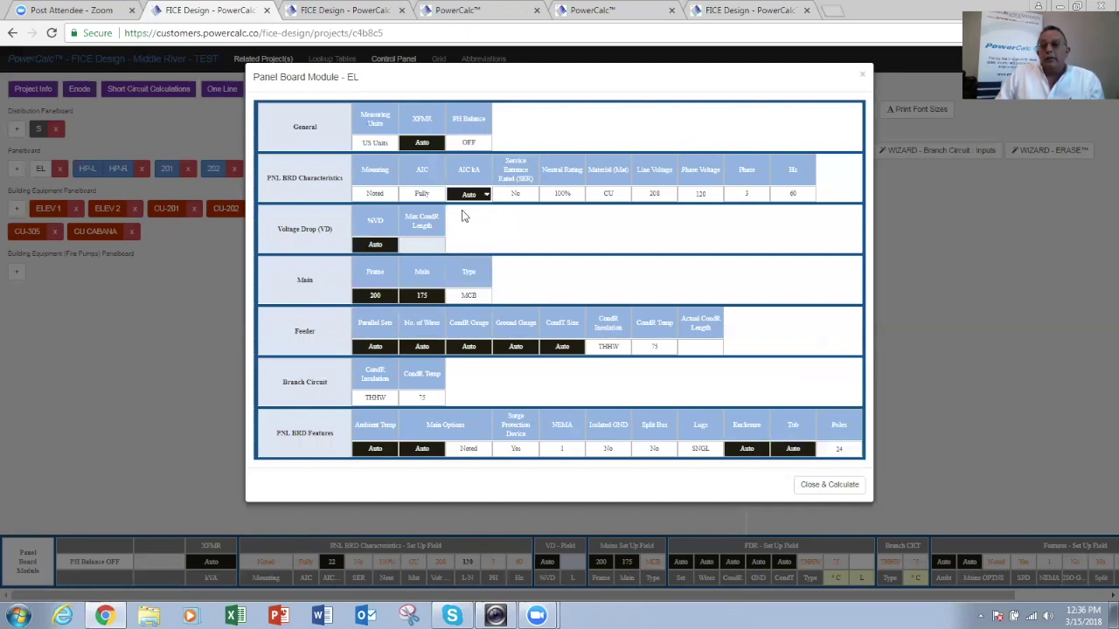
{"action": "left_click", "coordinate": [813, 490]}
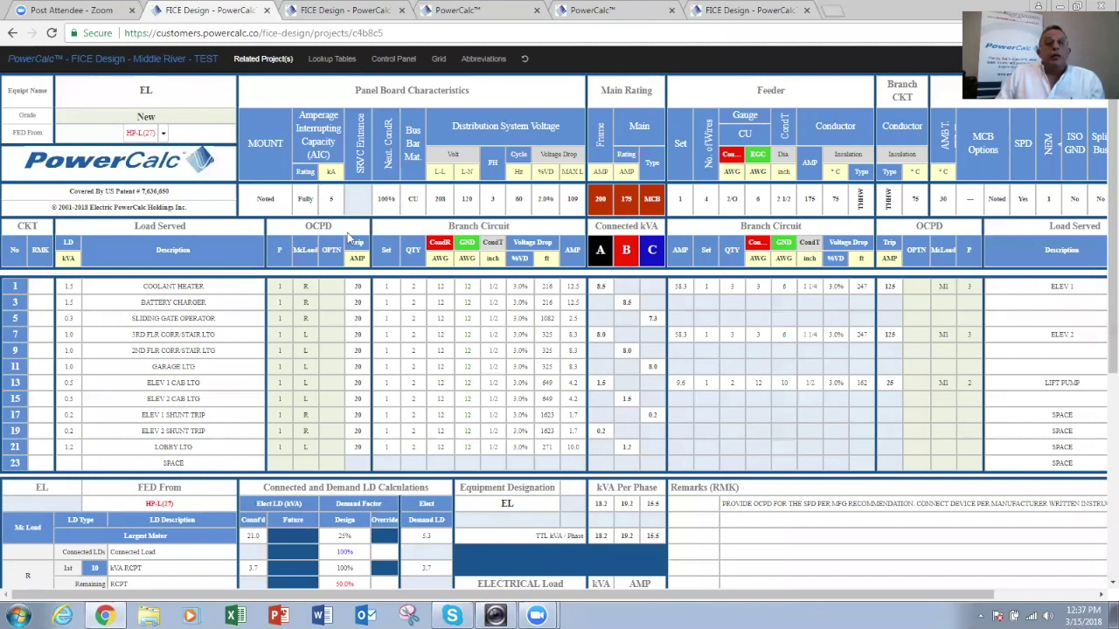
{"action": "left_click", "coordinate": [393, 60]}
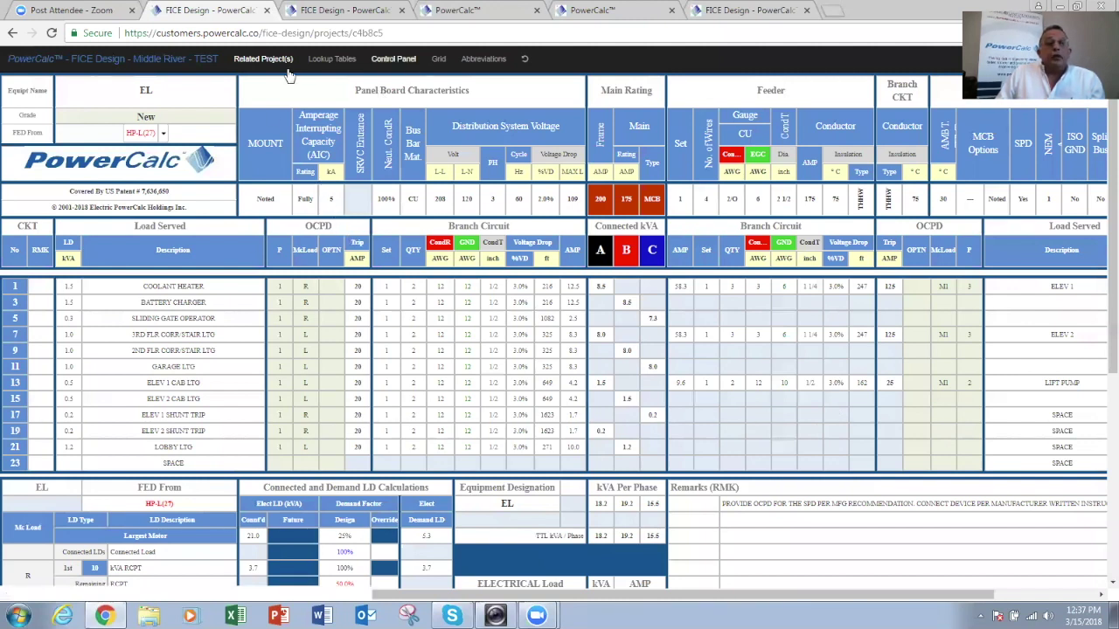
{"action": "left_click", "coordinate": [393, 60]}
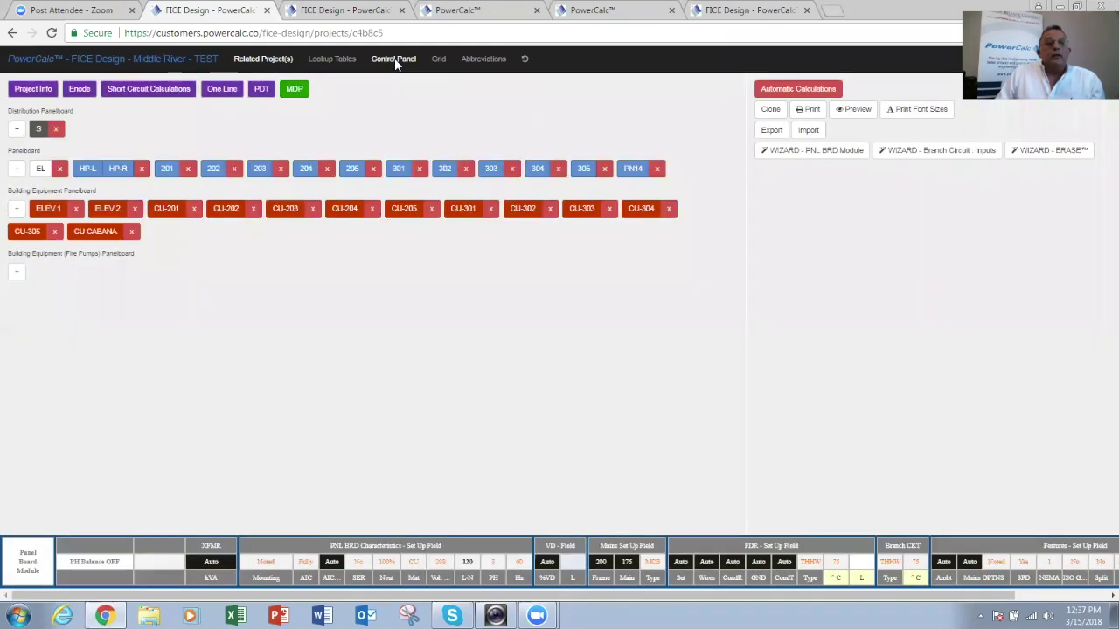
Check EL's 5 kA child AIC rating in the short-circuit table, then switch the method to Manual.
{"action": "left_click", "coordinate": [152, 90]}
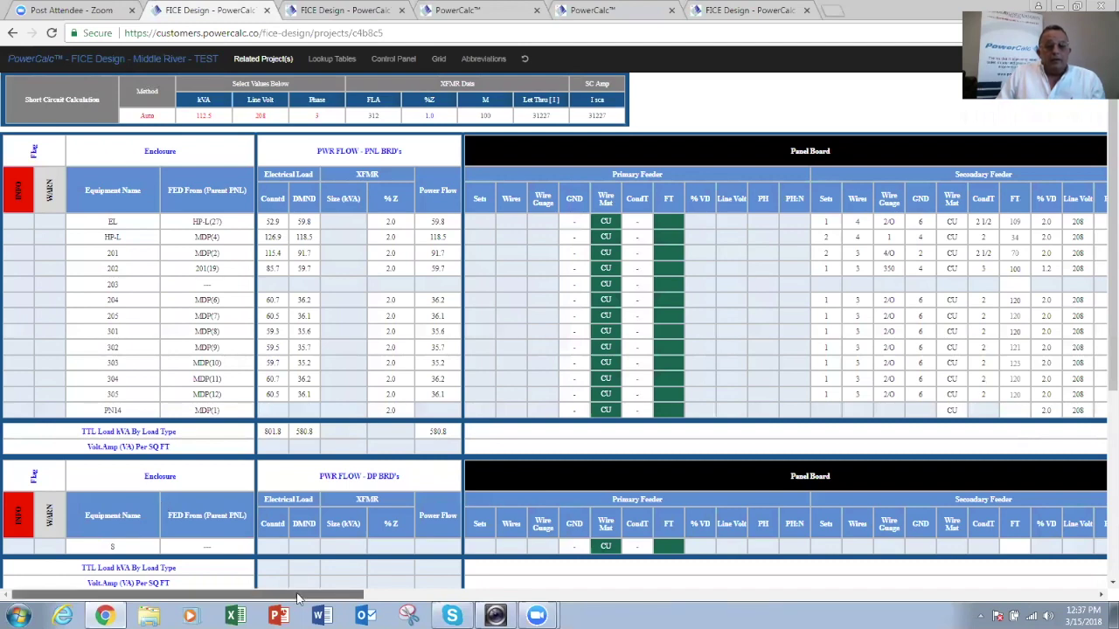
{"action": "left_click_drag", "start_coordinate": [297, 598], "coordinate": [520, 603]}
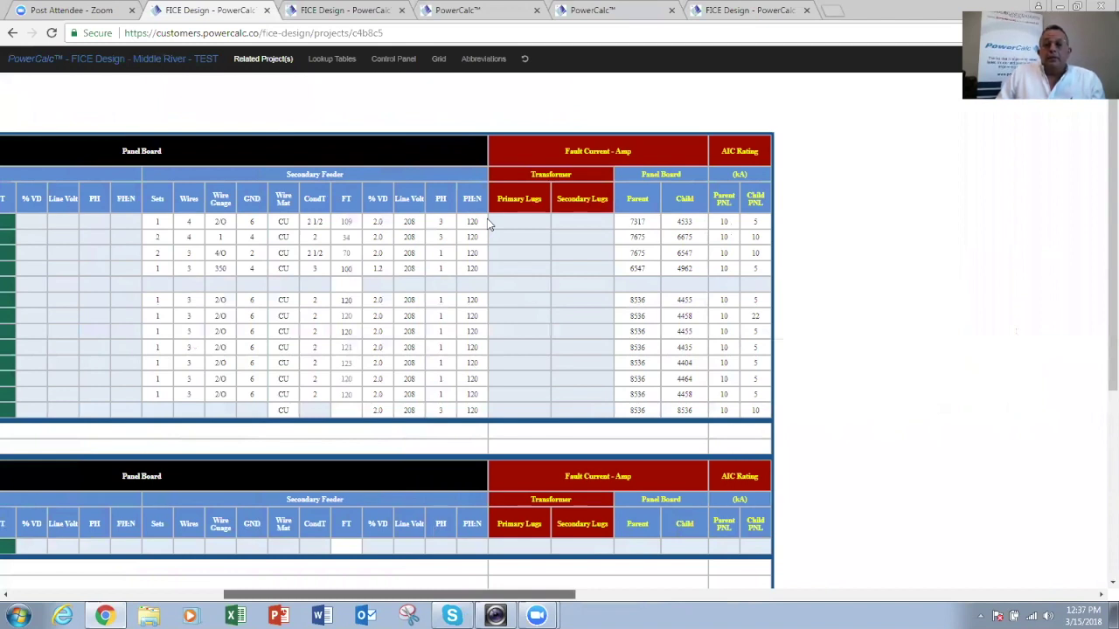
{"action": "scroll", "coordinate": [570, 224], "scroll_direction": "right", "scroll_amount": 2}
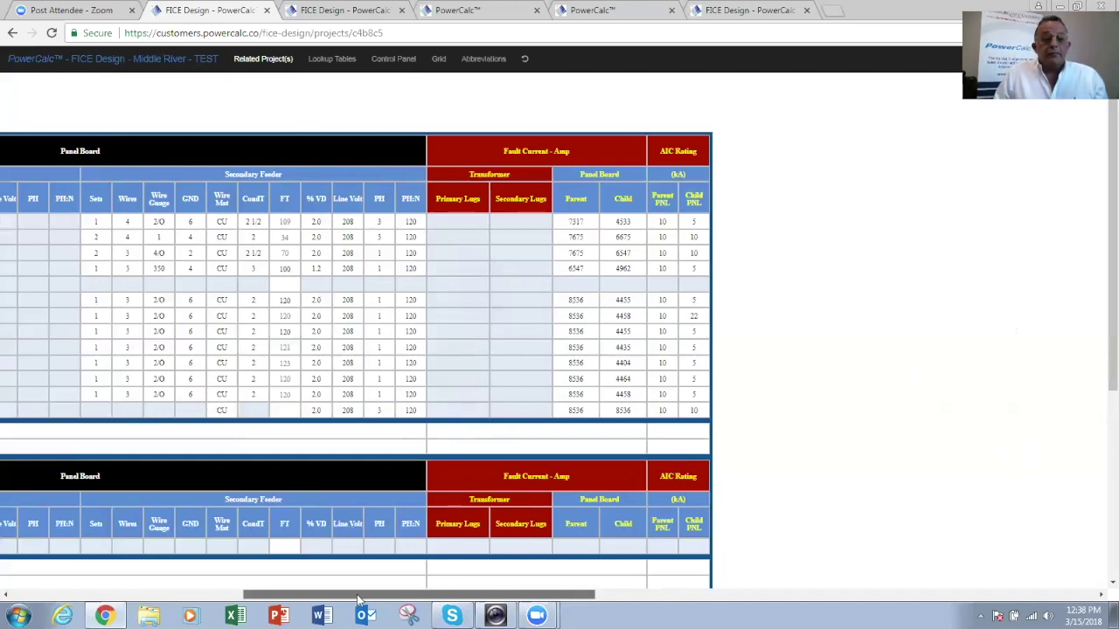
{"action": "left_click_drag", "start_coordinate": [359, 600], "coordinate": [4, 591]}
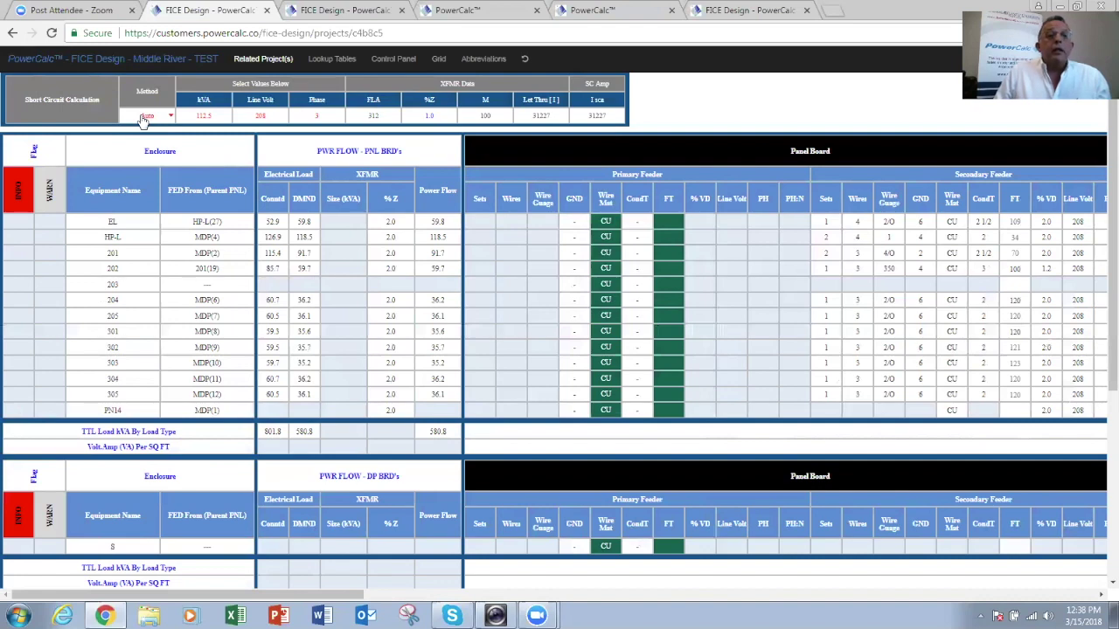
{"action": "left_click", "coordinate": [145, 117]}
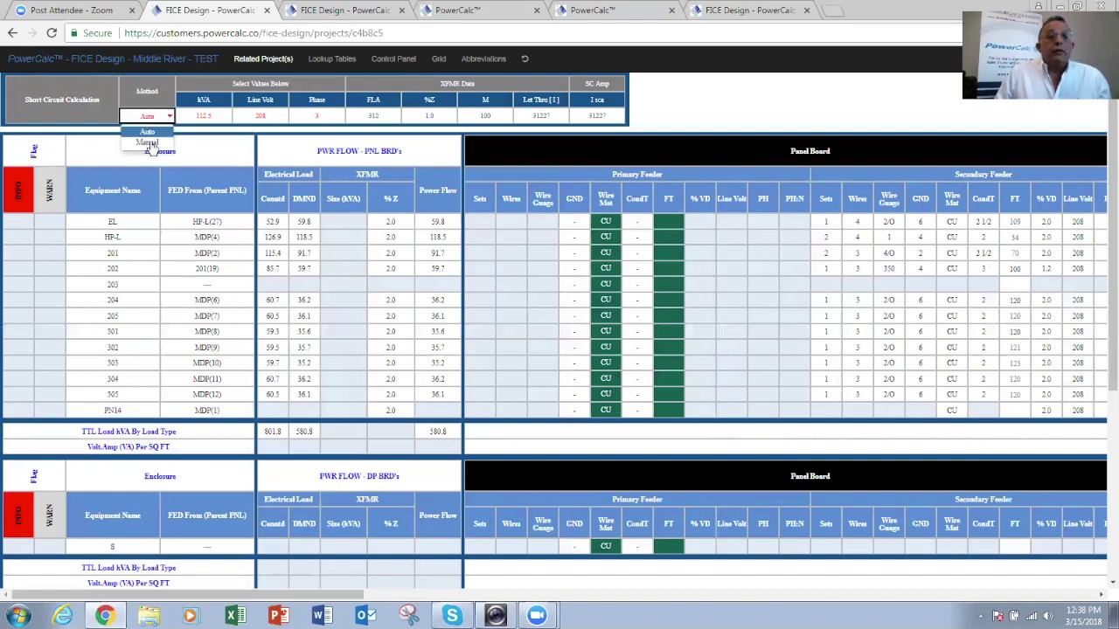
{"action": "left_click", "coordinate": [149, 142]}
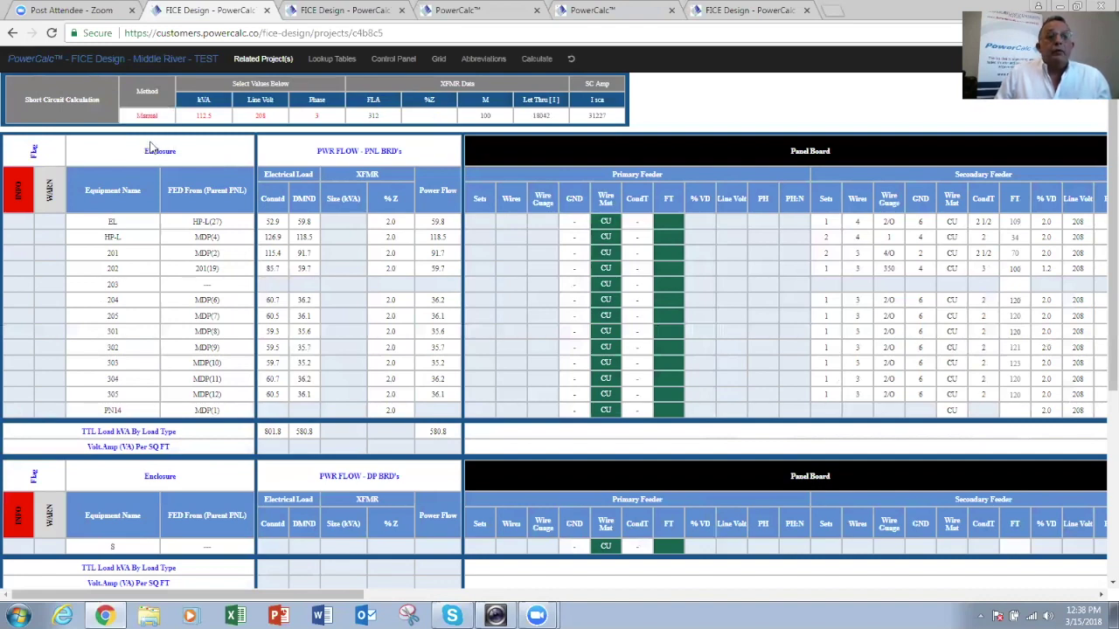
Recalculate the project and highlight the 18042 Let Thru value.
{"action": "left_click", "coordinate": [541, 56]}
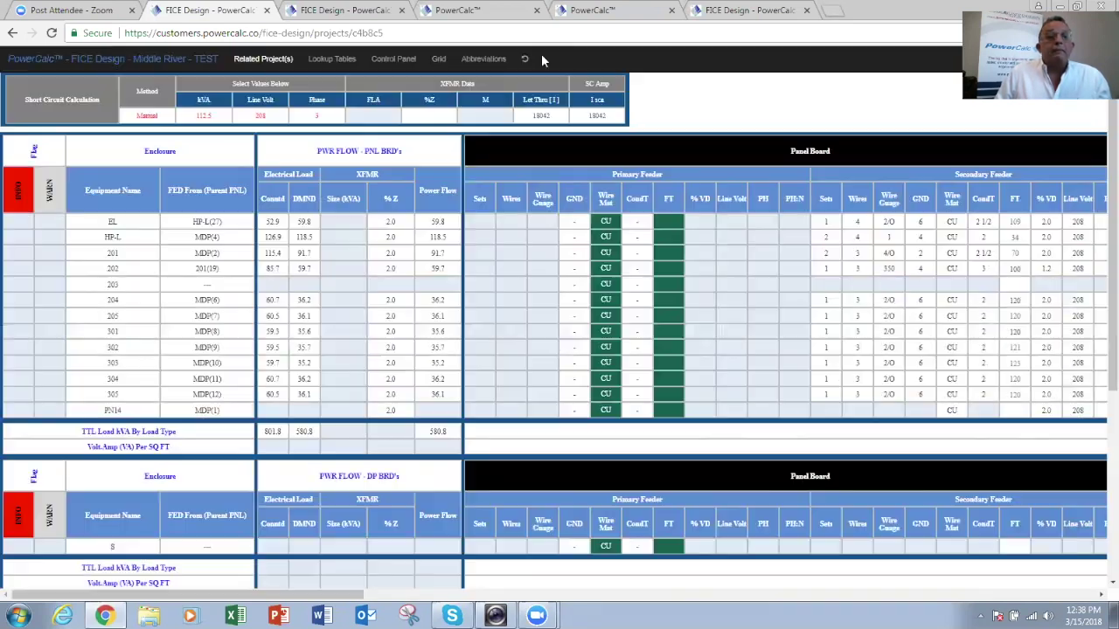
{"action": "double_click", "coordinate": [545, 115]}
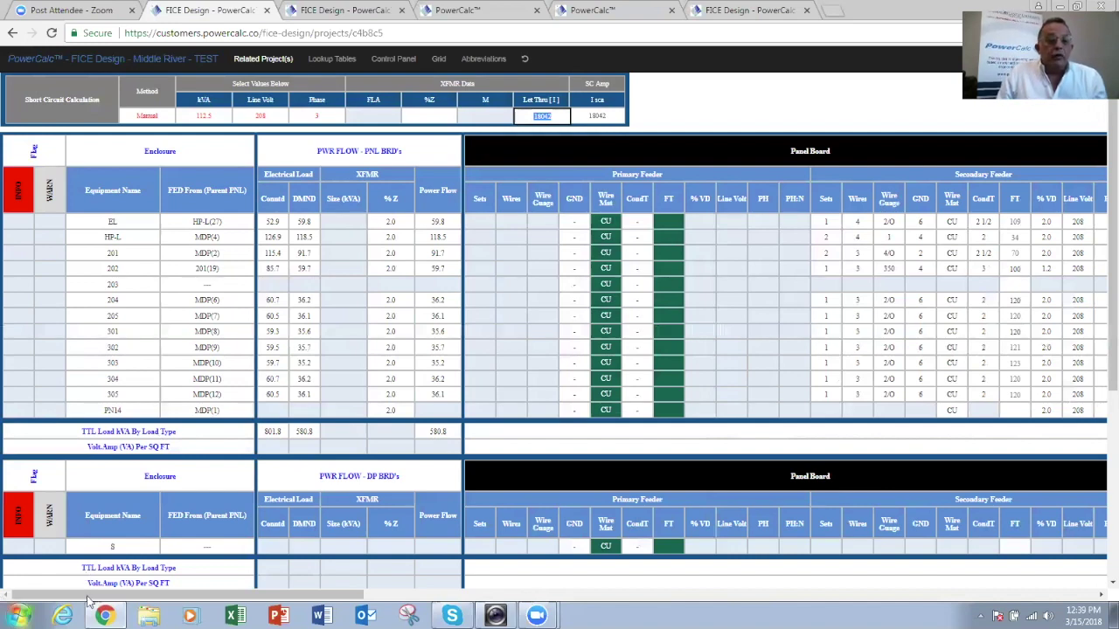
{"action": "left_click_drag", "start_coordinate": [103, 600], "coordinate": [246, 596]}
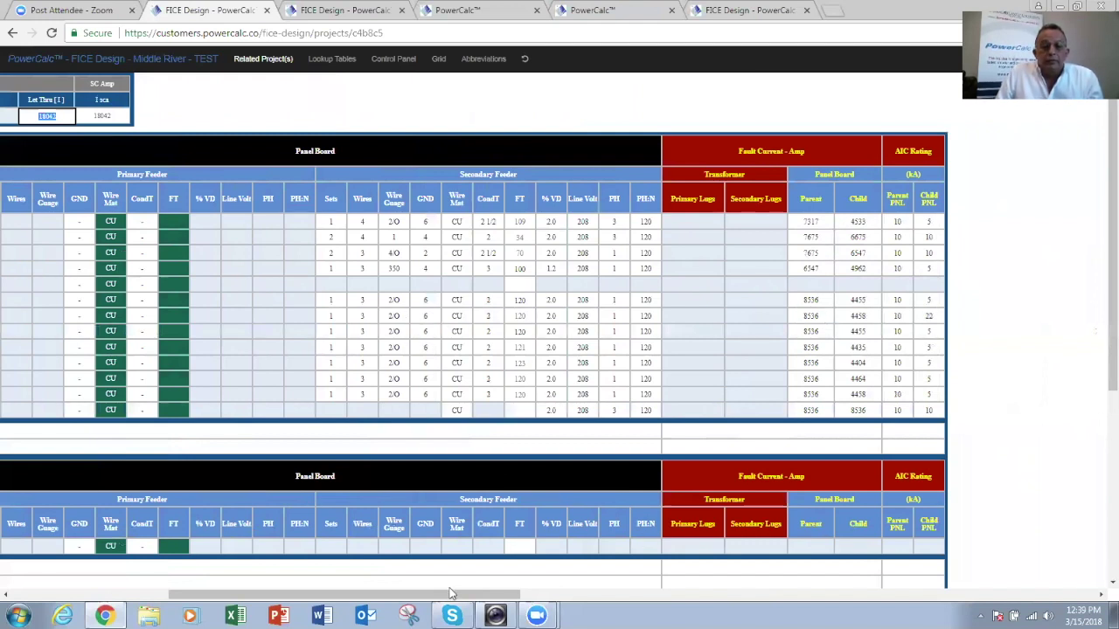
{"action": "left_click_drag", "start_coordinate": [452, 598], "coordinate": [70, 591]}
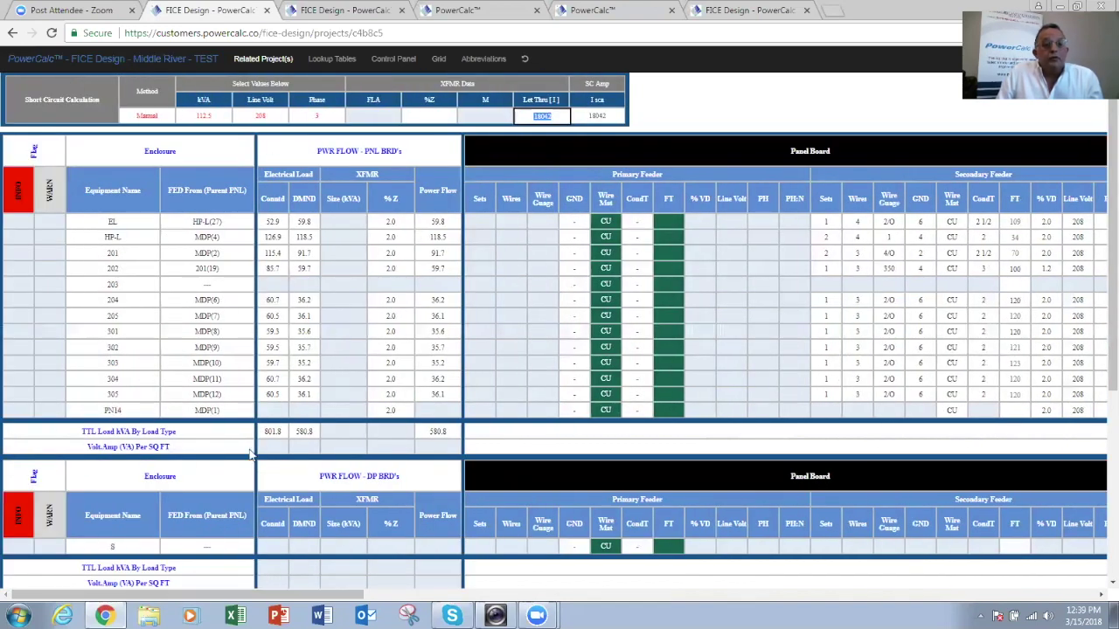
{"action": "left_click_drag", "start_coordinate": [207, 598], "coordinate": [317, 595]}
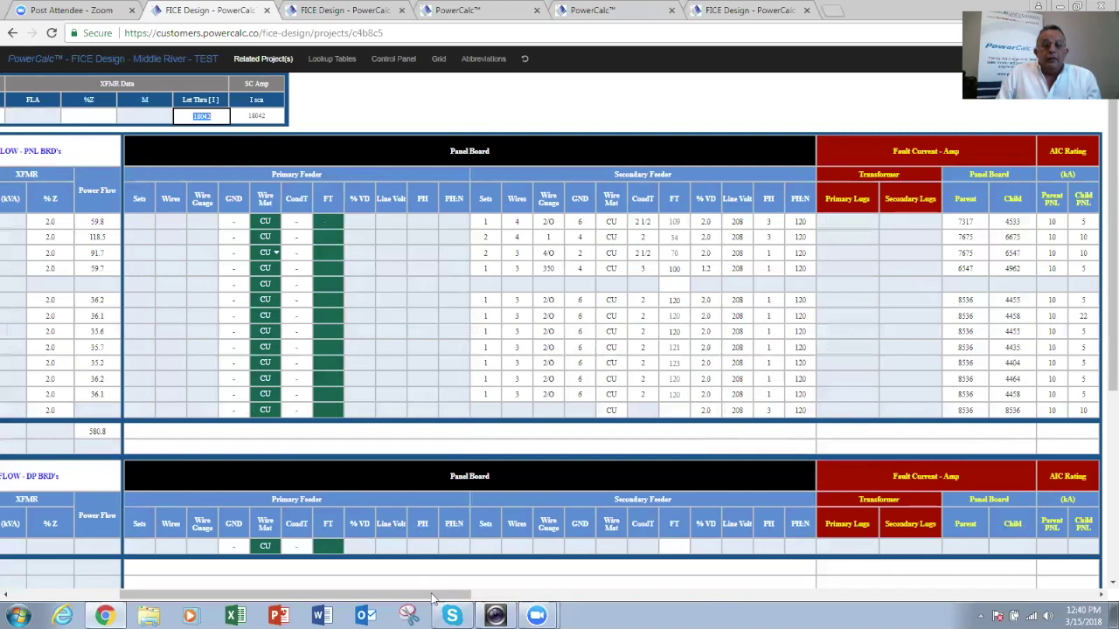
{"action": "scroll", "coordinate": [411, 601], "scroll_direction": "left", "scroll_amount": 1}
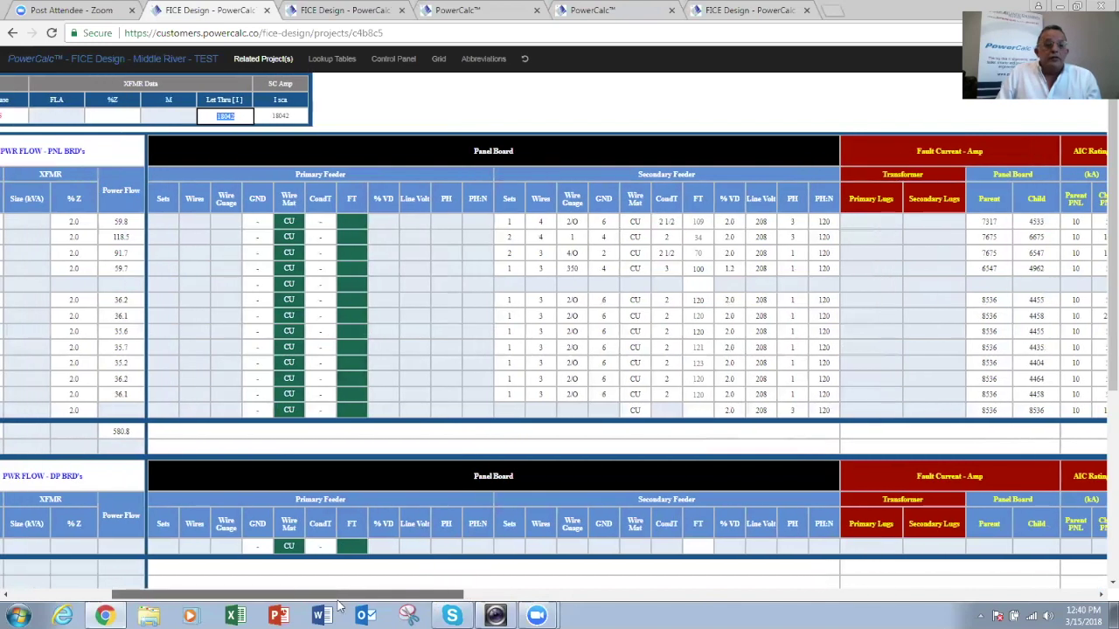
{"action": "scroll", "coordinate": [177, 586], "scroll_direction": "left", "scroll_amount": 5}
{"action": "scroll", "coordinate": [375, 311], "scroll_direction": "right", "scroll_amount": 5}
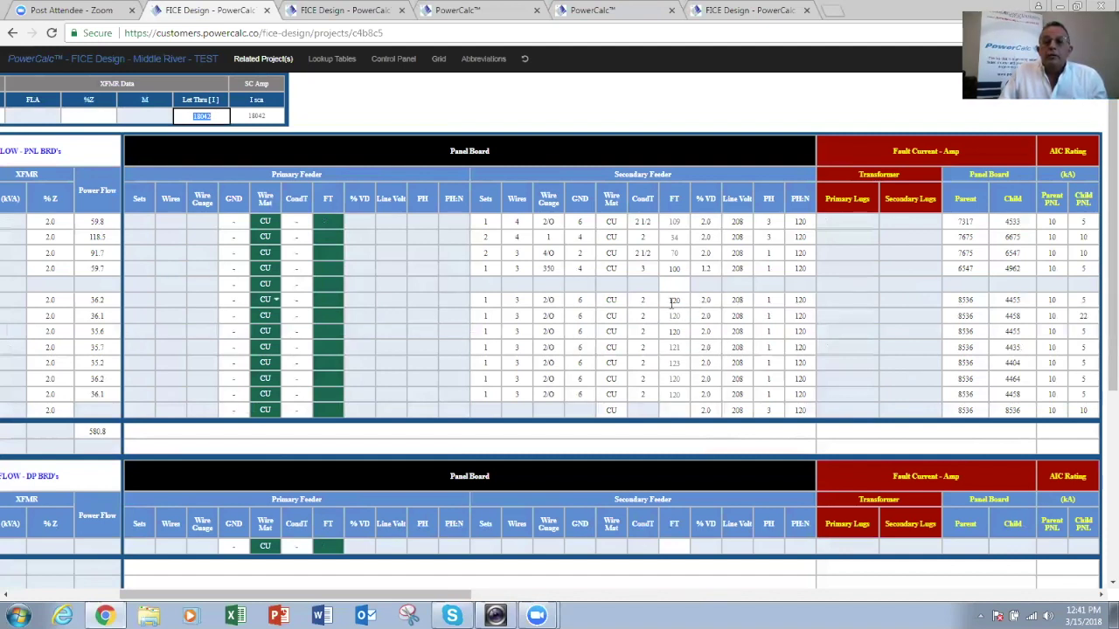
Change panel 205's secondary feeder length from 120 to 60 ft and recalculate.
{"action": "double_click", "coordinate": [673, 301]}
{"action": "double_click", "coordinate": [671, 317]}
{"action": "key", "text": "BackSpace"}
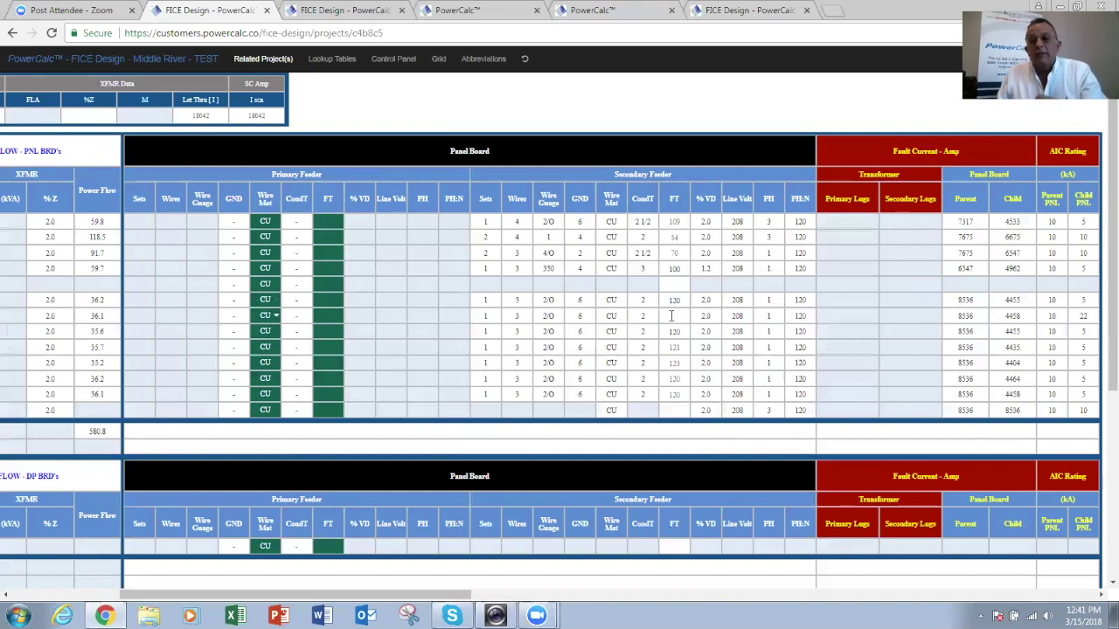
{"action": "type", "text": "60"}
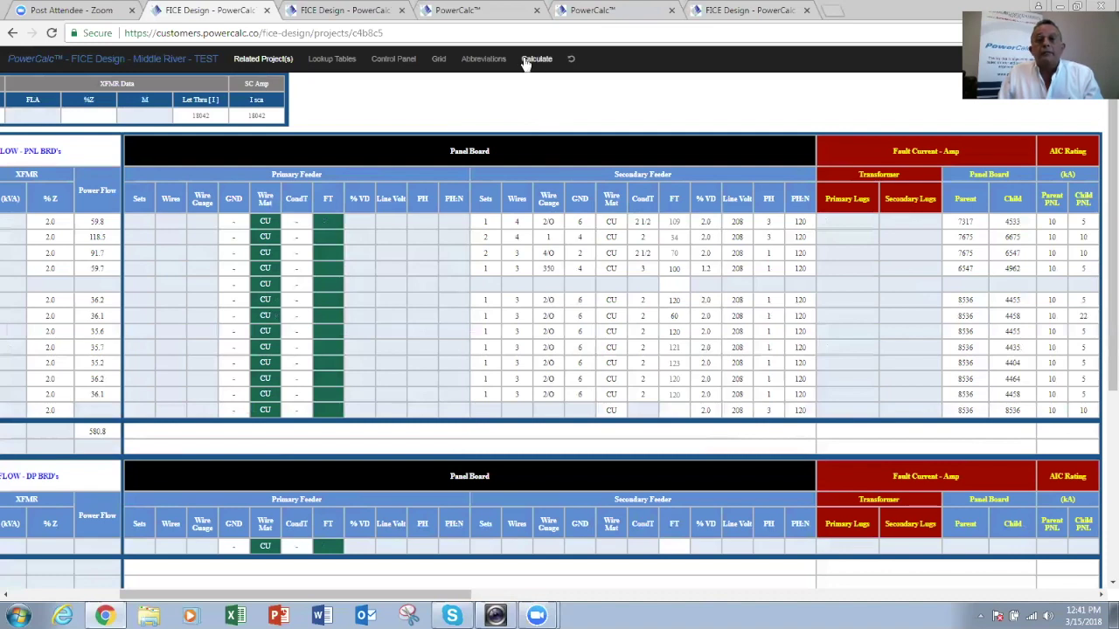
{"action": "left_click", "coordinate": [534, 61]}
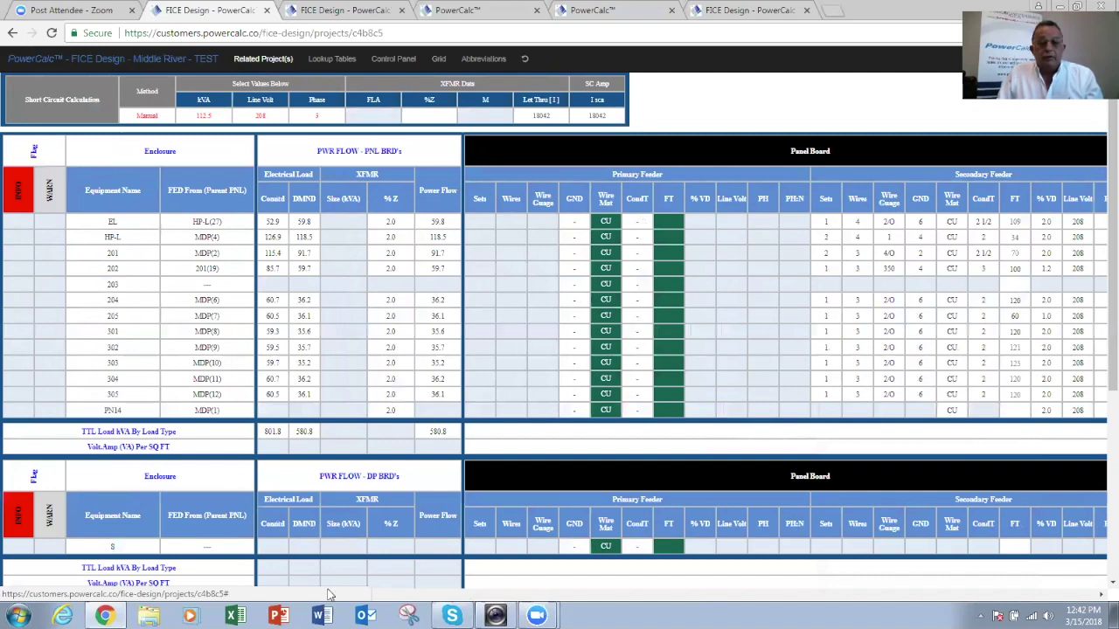
{"action": "left_click", "coordinate": [635, 593]}
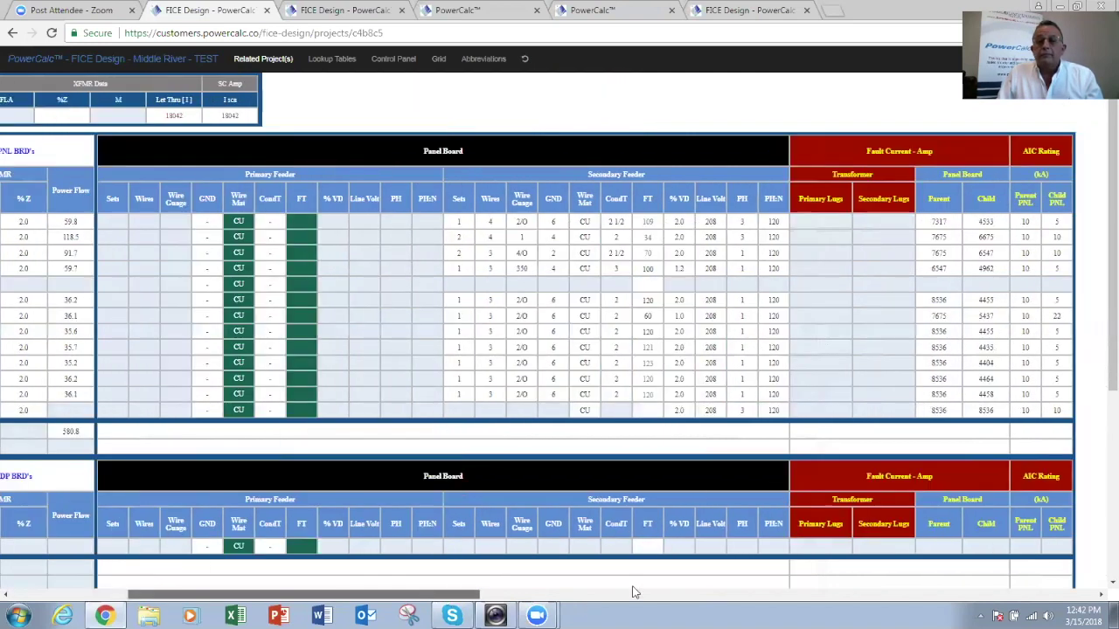
{"action": "left_click", "coordinate": [635, 593]}
{"action": "left_click_drag", "start_coordinate": [635, 592], "coordinate": [522, 592]}
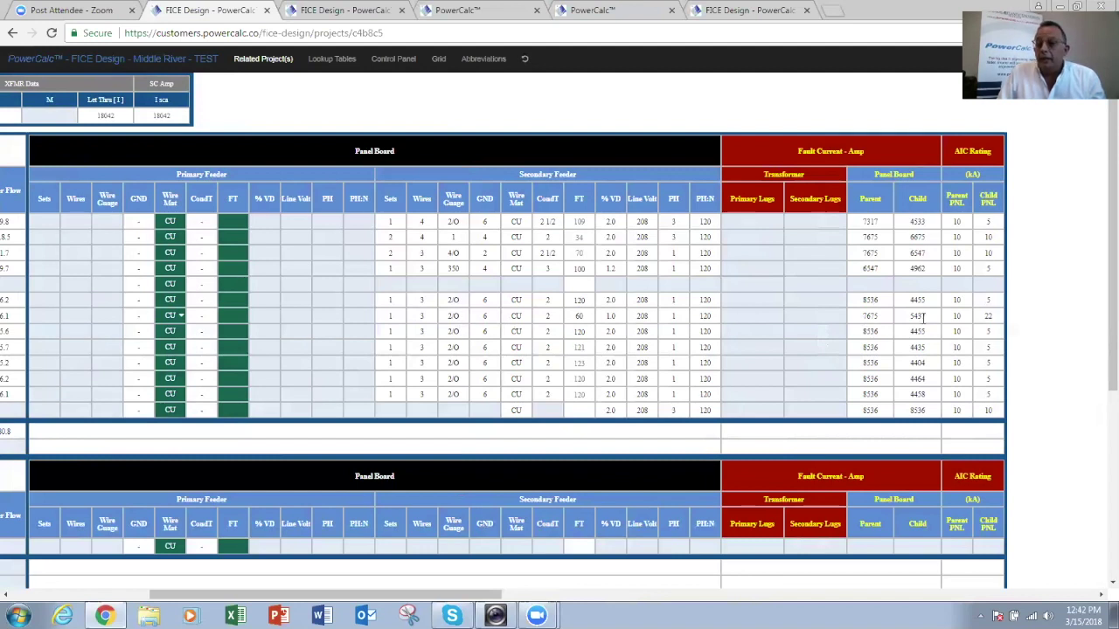
{"action": "double_click", "coordinate": [988, 317]}
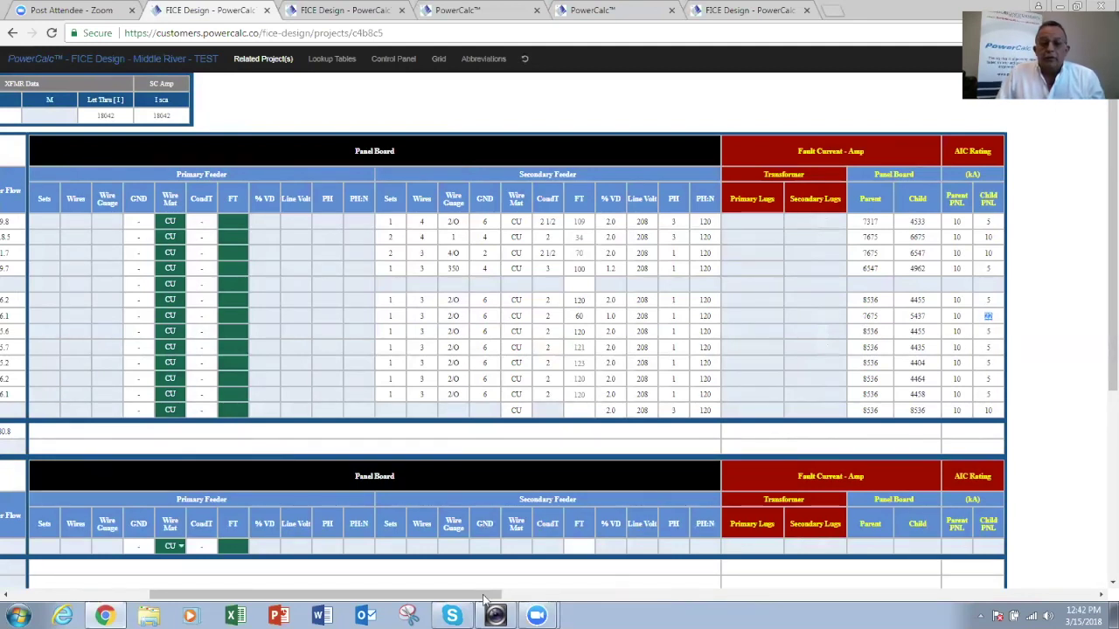
{"action": "left_click_drag", "start_coordinate": [484, 600], "coordinate": [294, 595]}
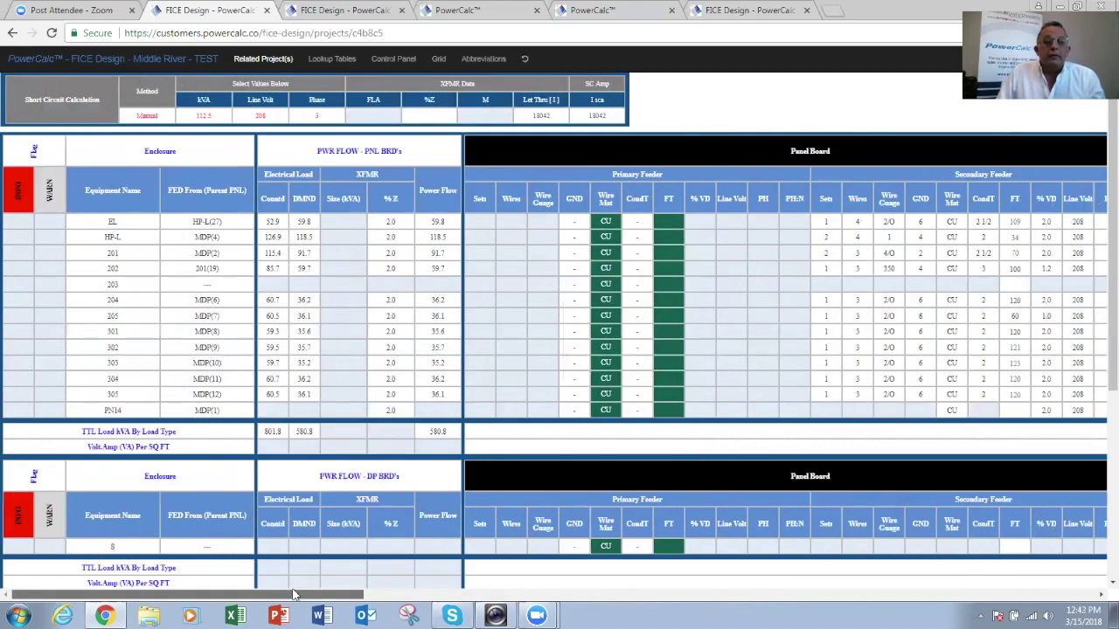
Change panel 205's AIC rating from 22 to Auto and recalculate to get 10 kA.
{"action": "left_click", "coordinate": [116, 317]}
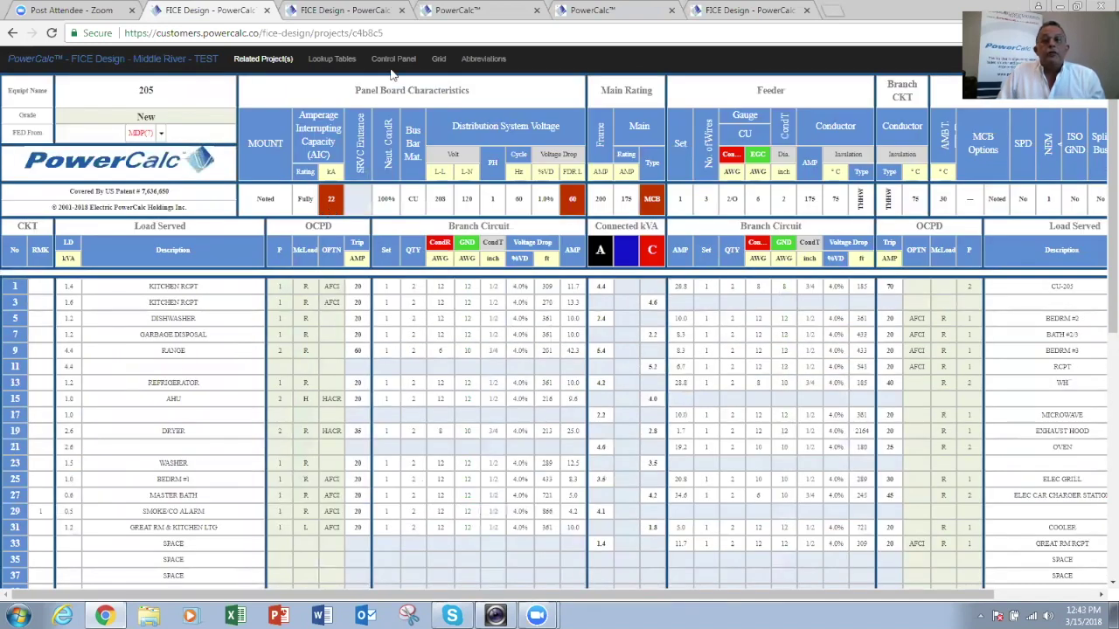
{"action": "left_click", "coordinate": [404, 60]}
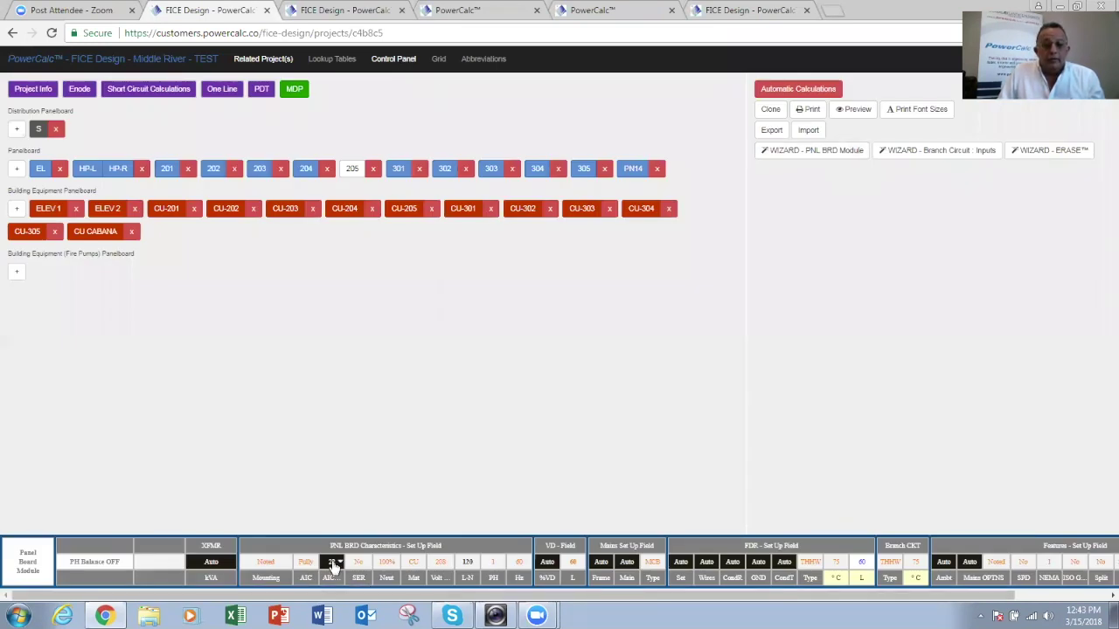
{"action": "left_click", "coordinate": [332, 564]}
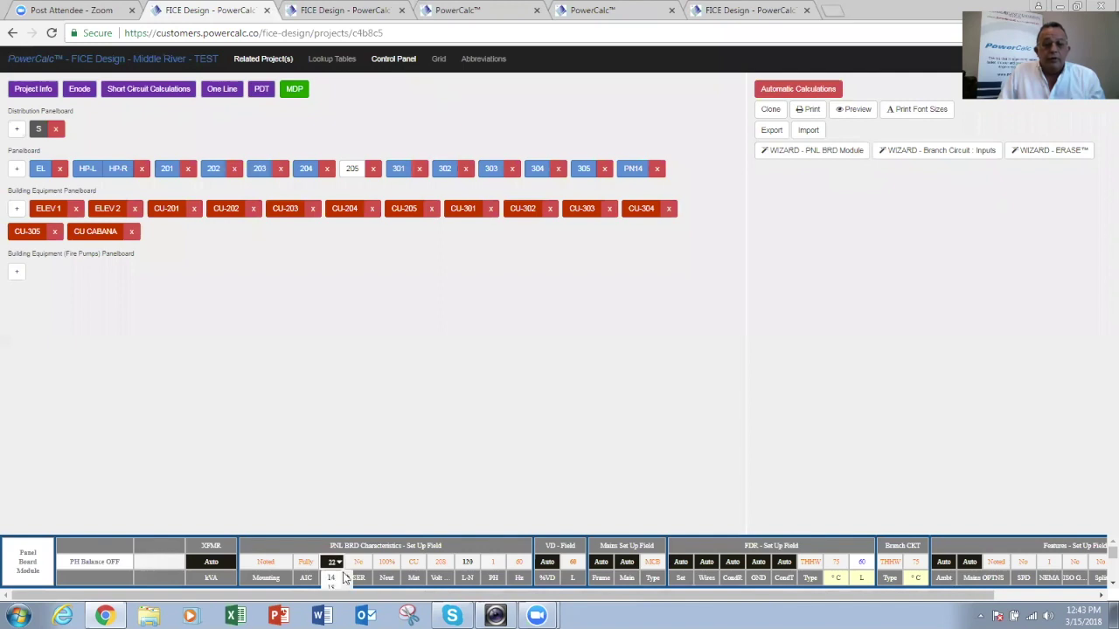
{"action": "scroll", "coordinate": [330, 580], "scroll_direction": "up", "scroll_amount": 2}
{"action": "scroll", "coordinate": [329, 583], "scroll_direction": "up", "scroll_amount": 1}
{"action": "left_click", "coordinate": [329, 580]}
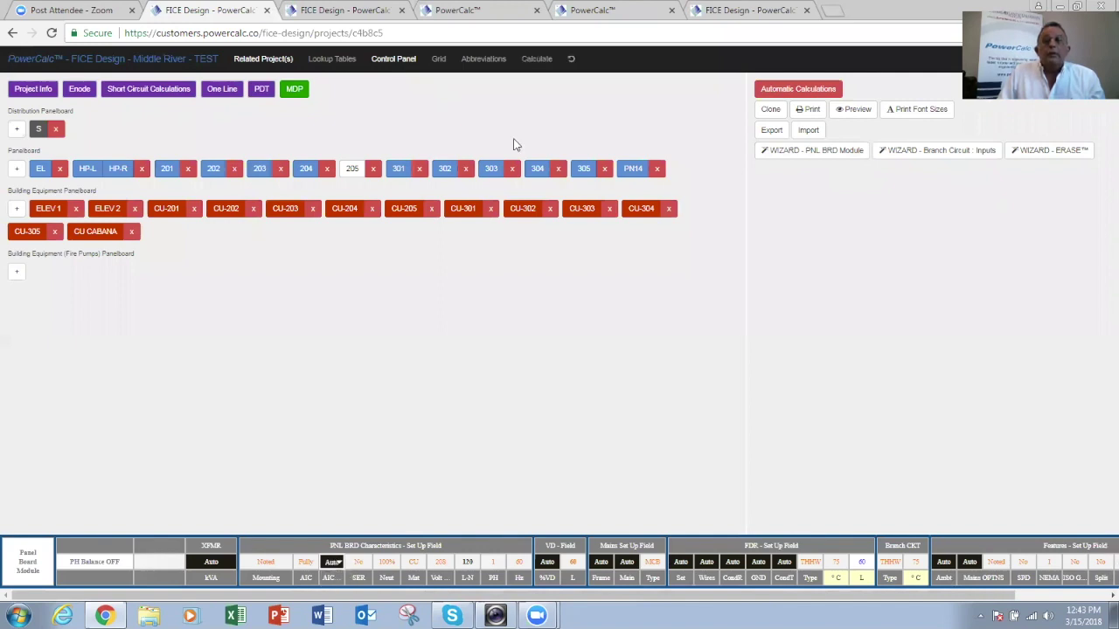
{"action": "left_click", "coordinate": [535, 59]}
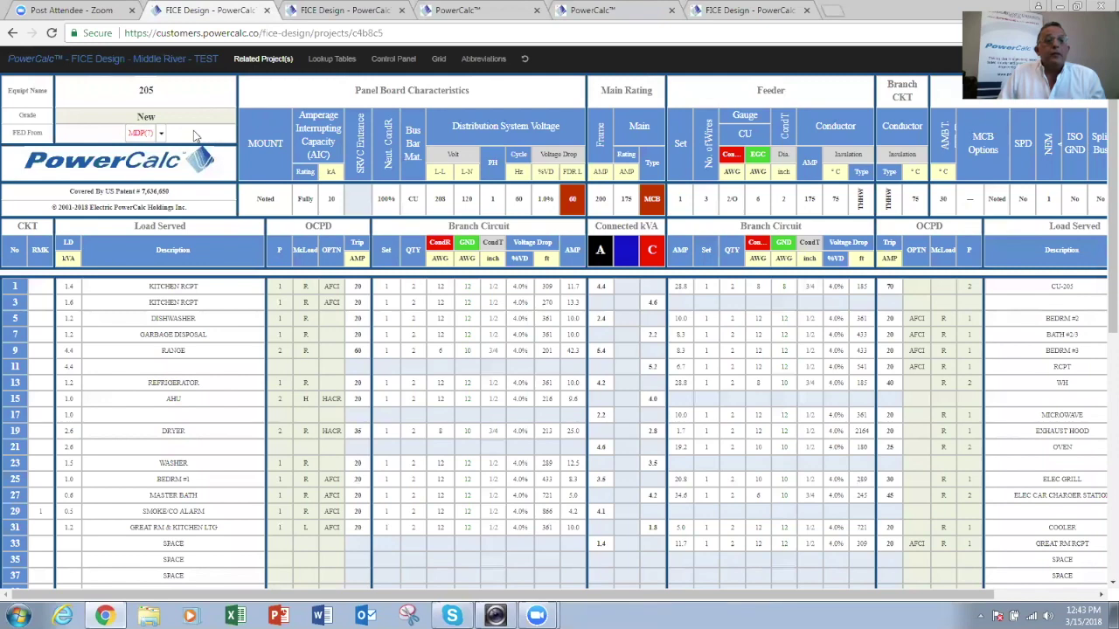
{"action": "left_click", "coordinate": [378, 61]}
Scroll the short-circuit table to confirm panel 205's child AIC rating now reads 10 kA.
{"action": "left_click", "coordinate": [168, 91]}
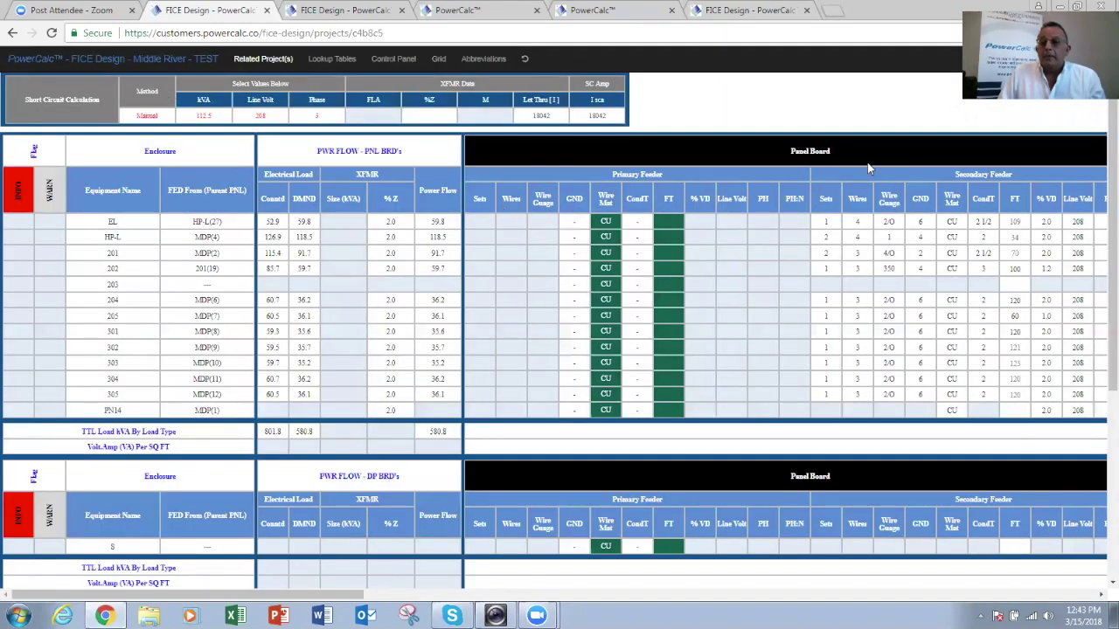
{"action": "left_click_drag", "start_coordinate": [356, 595], "coordinate": [502, 596]}
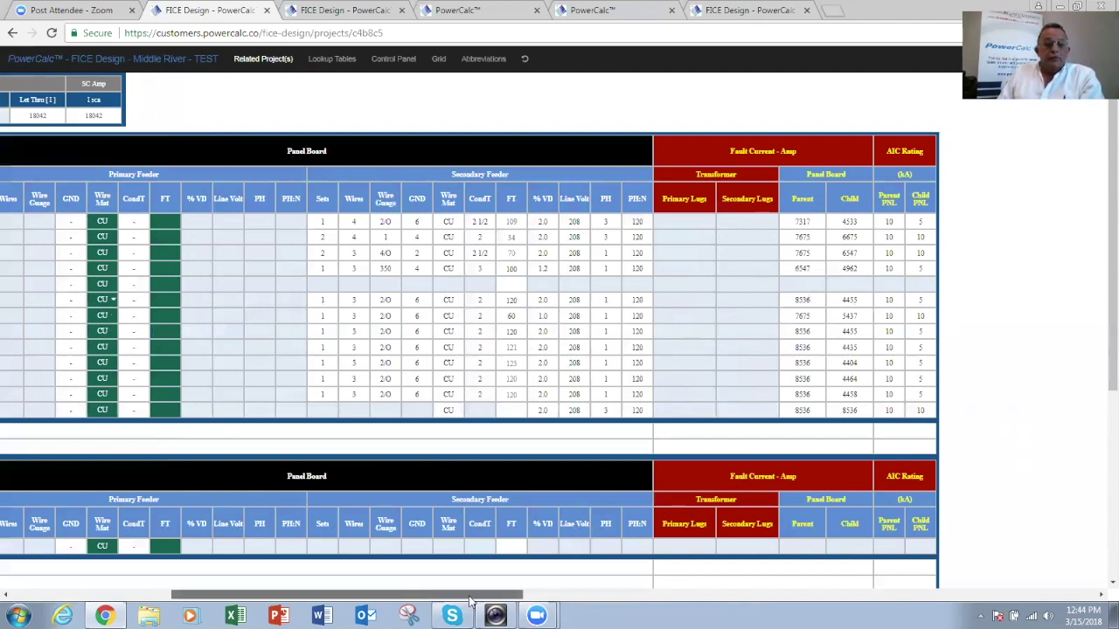
{"action": "left_click_drag", "start_coordinate": [373, 596], "coordinate": [245, 594]}
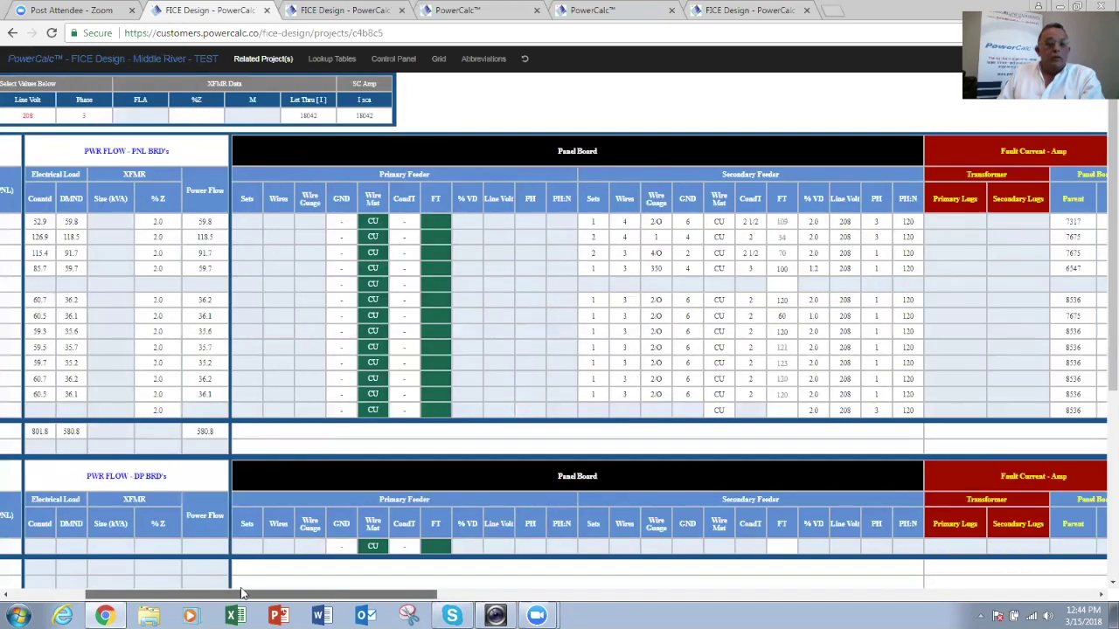
{"action": "scroll", "coordinate": [333, 164], "scroll_direction": "left", "scroll_amount": 3}
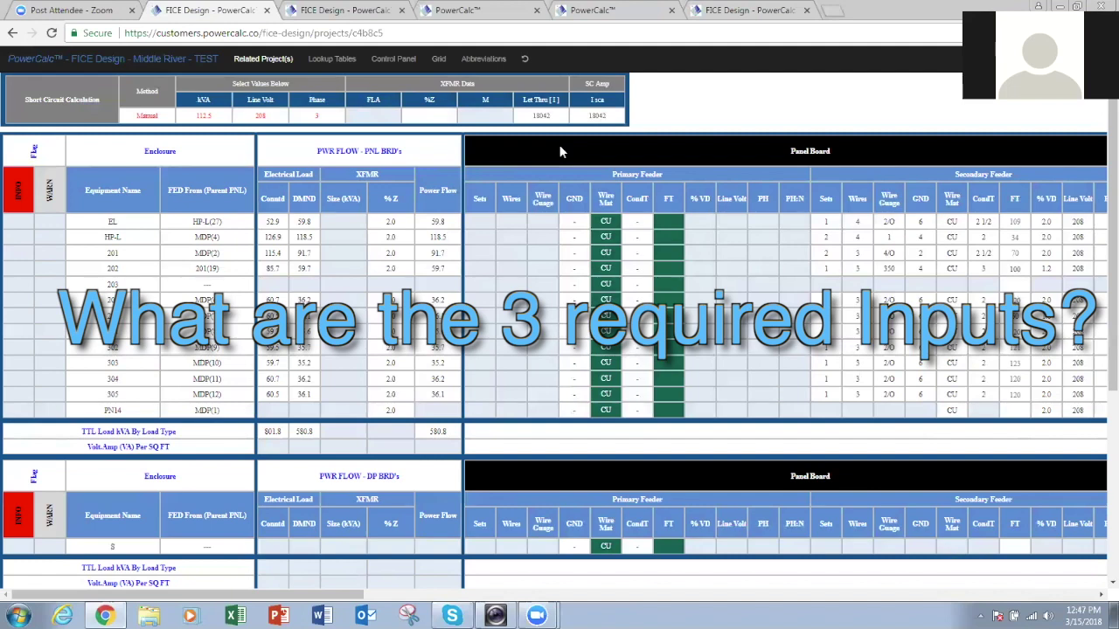
Open panel 203's schedule from the project's panelboard overview.
{"action": "left_click", "coordinate": [395, 59]}
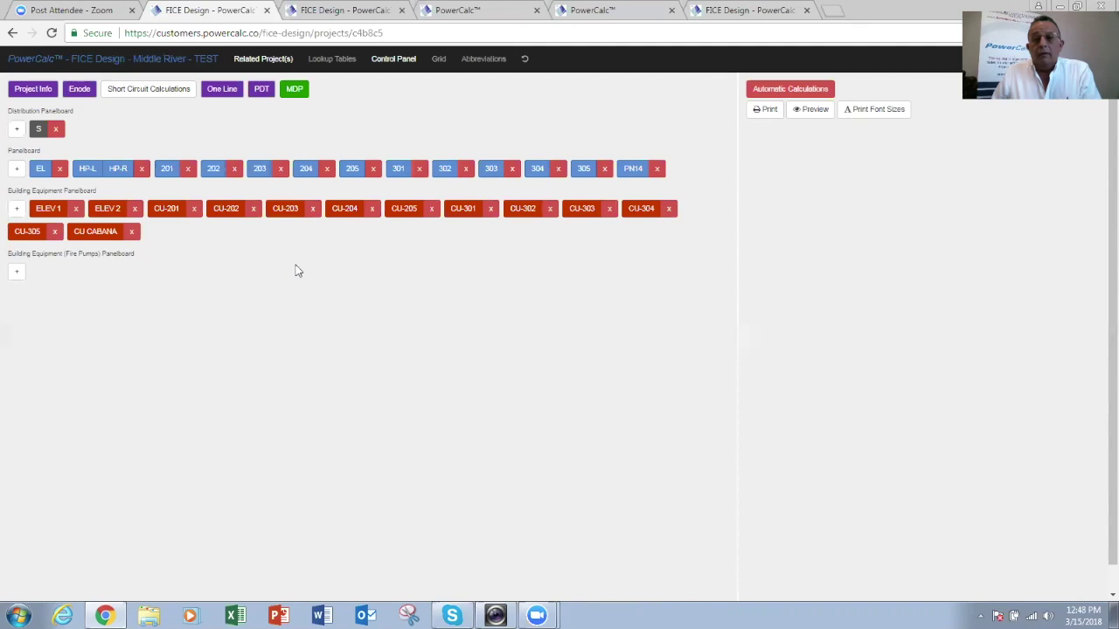
{"action": "left_click", "coordinate": [260, 169]}
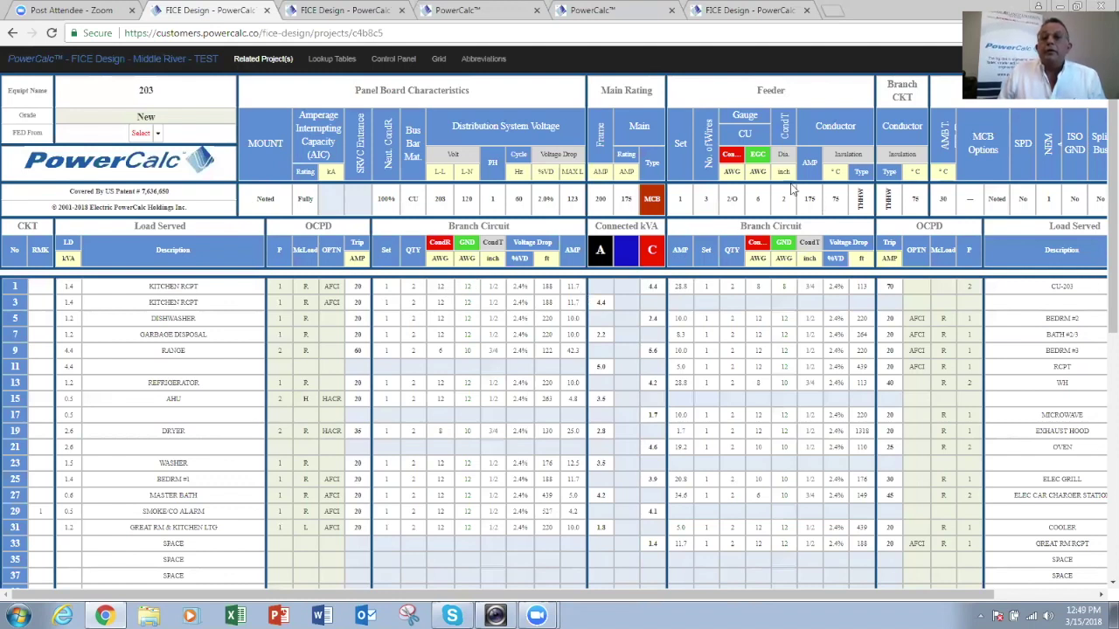
Highlight panel 203's feeder values (1, 3, 2/O, 6, 2, 175), then return to the Control Panel.
{"action": "double_click", "coordinate": [774, 92]}
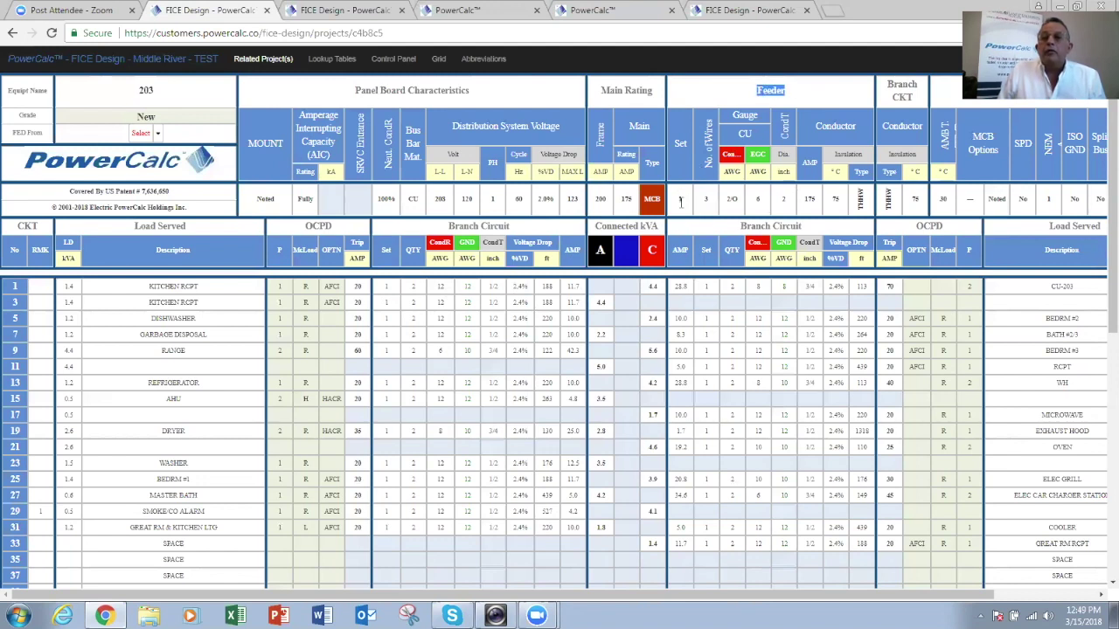
{"action": "left_click_drag", "start_coordinate": [679, 201], "coordinate": [862, 202]}
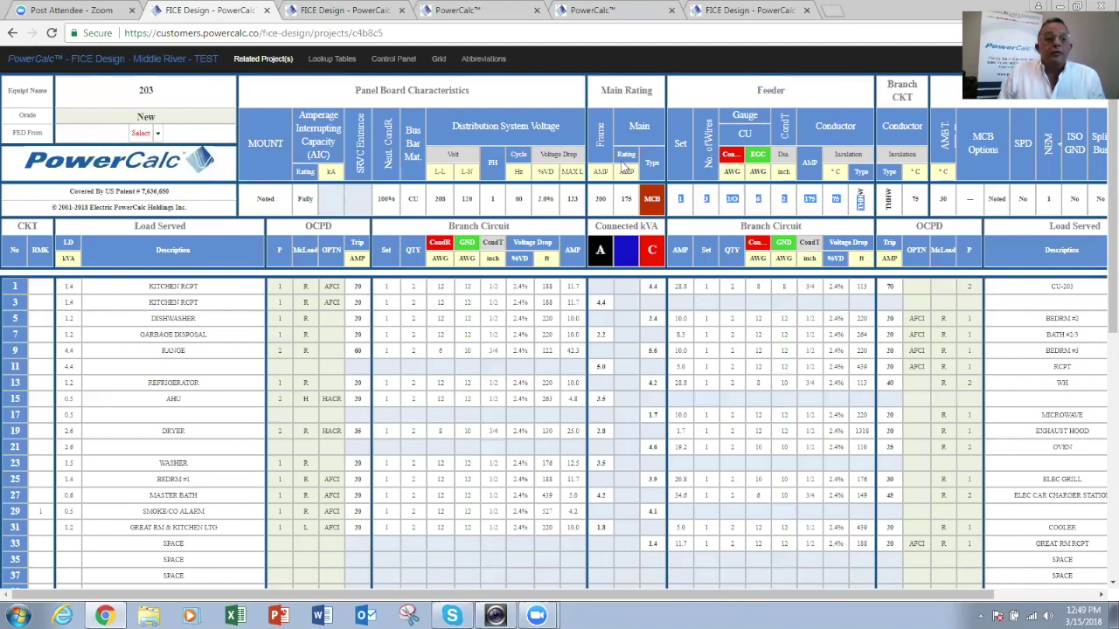
{"action": "left_click", "coordinate": [393, 60]}
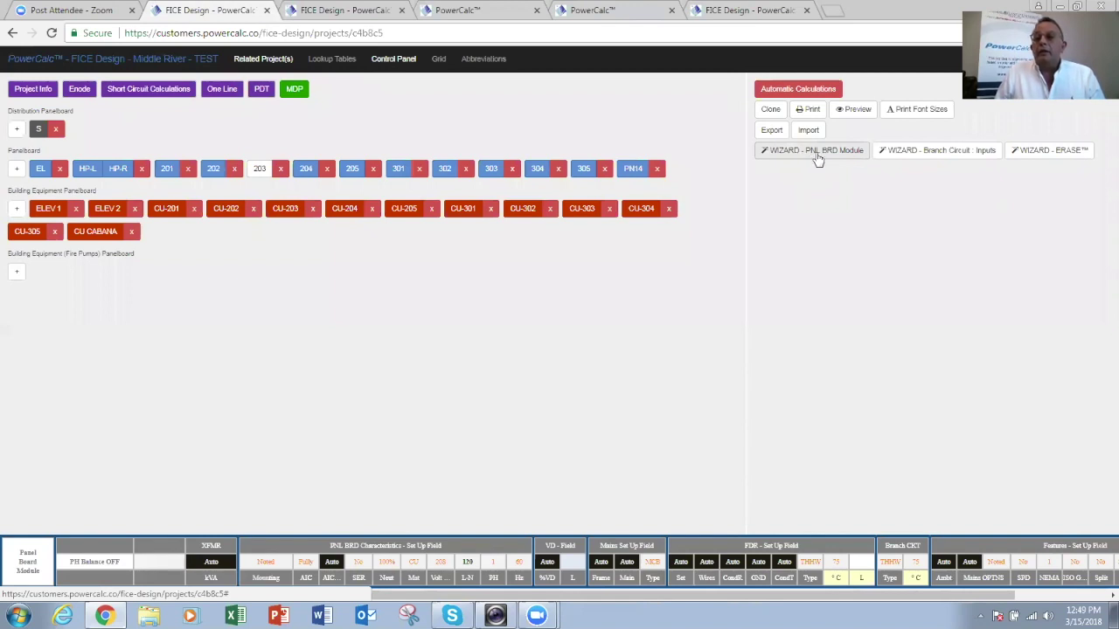
Launch the Branch Circuit Inputs wizard for panel 203 from the Control Panel.
{"action": "left_click", "coordinate": [927, 153]}
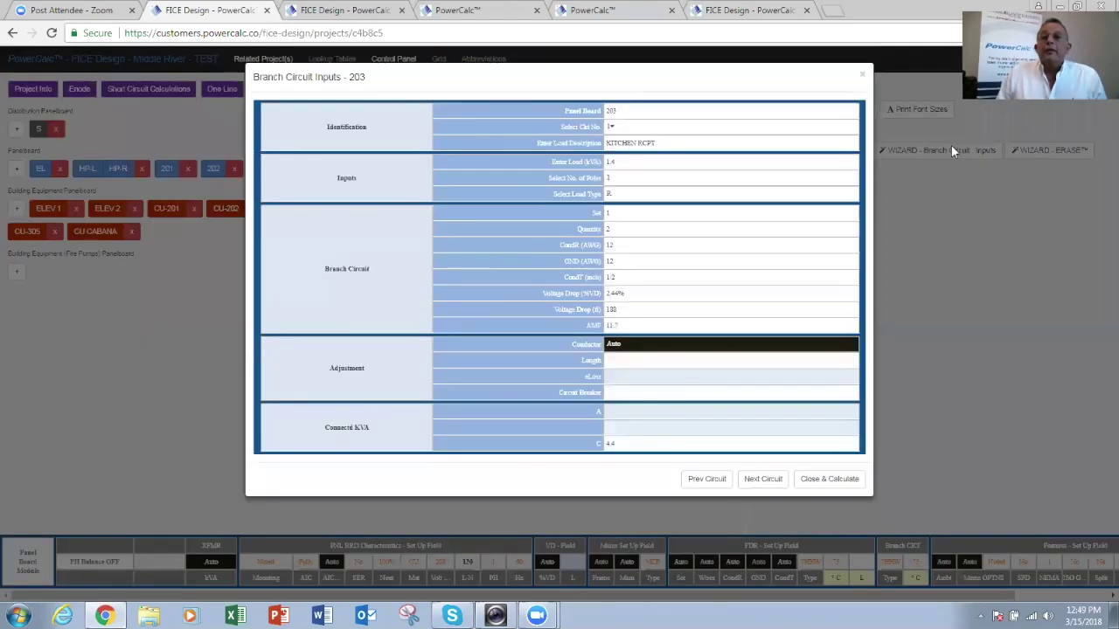
{"action": "left_click", "coordinate": [616, 129]}
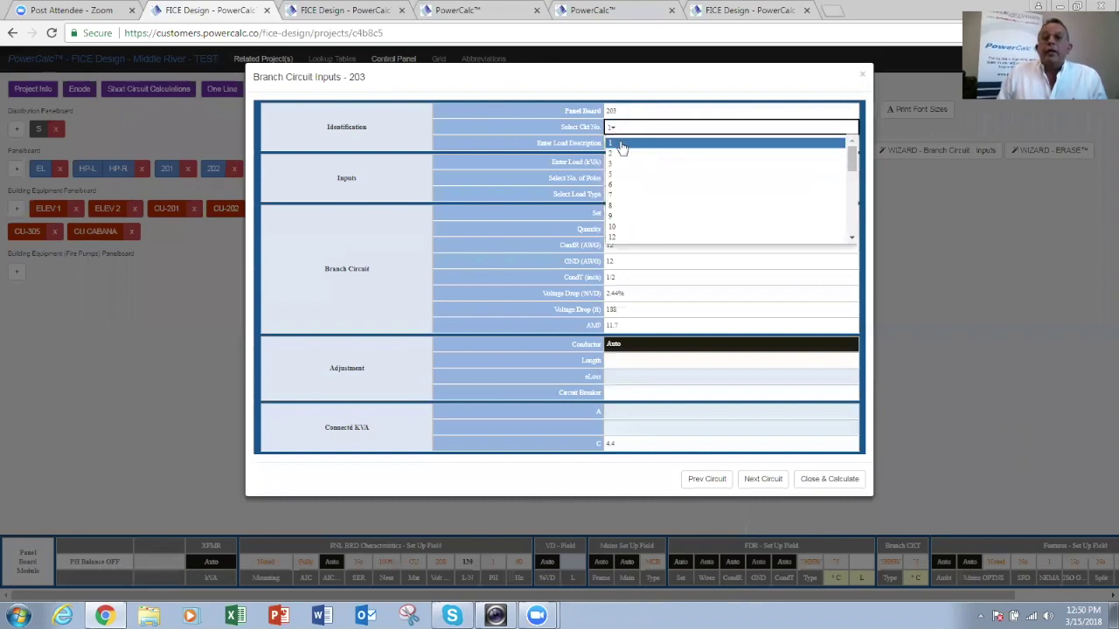
{"action": "left_click", "coordinate": [622, 145]}
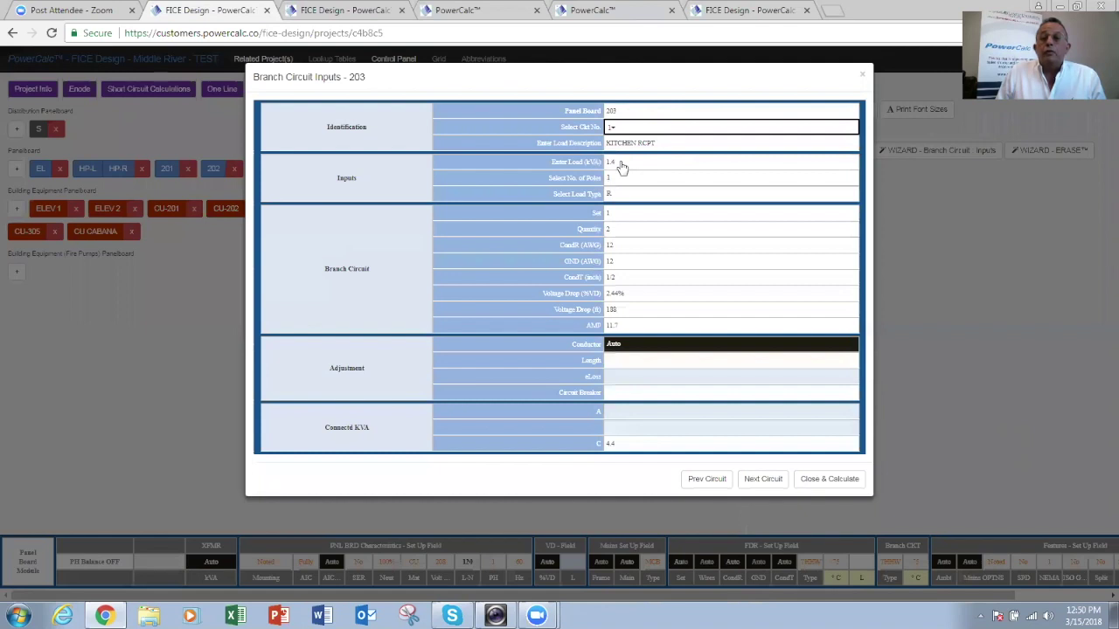
{"action": "left_click", "coordinate": [620, 163]}
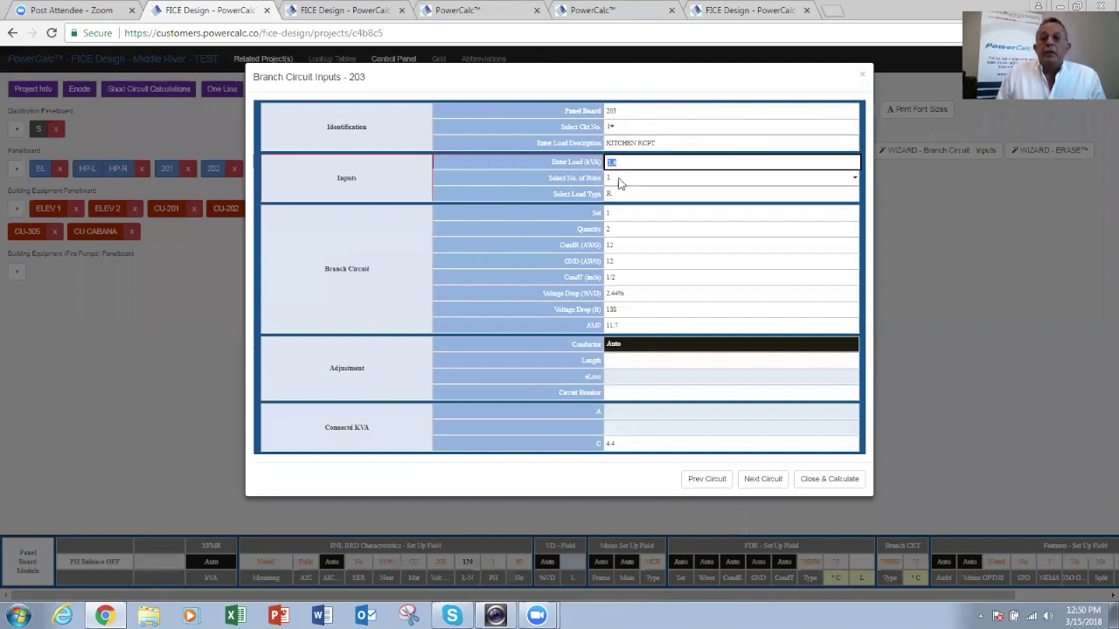
{"action": "left_click", "coordinate": [619, 181]}
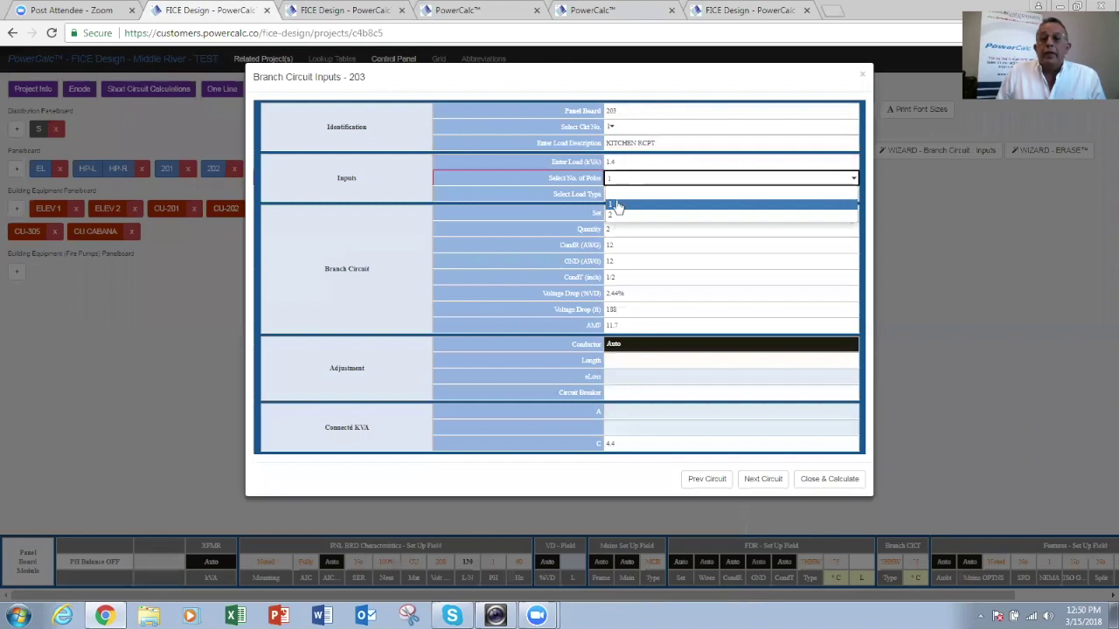
{"action": "left_click", "coordinate": [551, 198]}
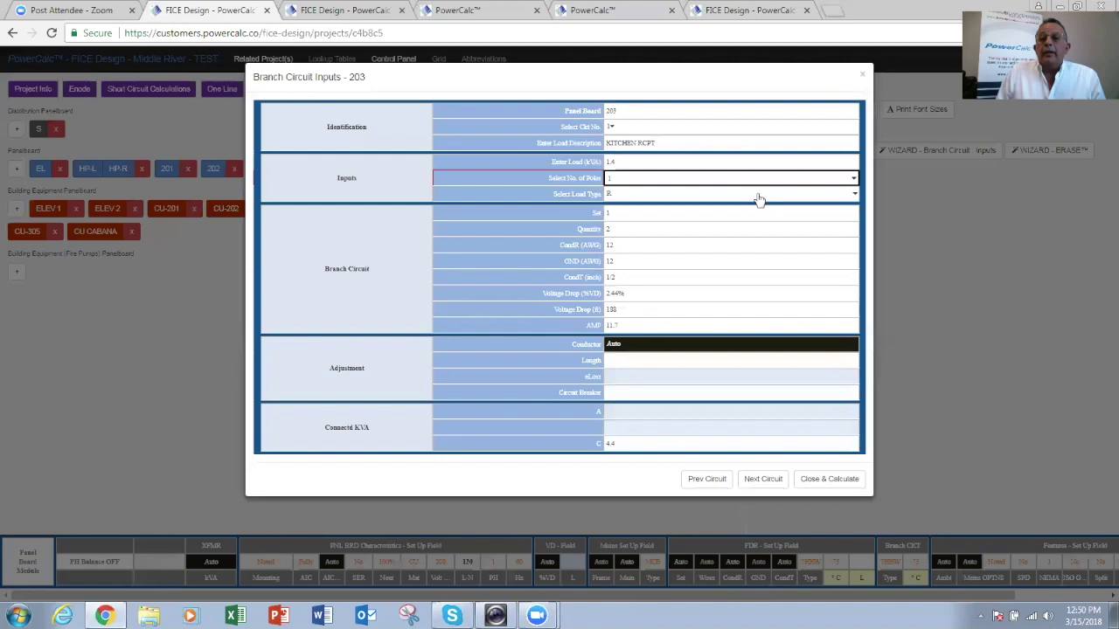
{"action": "left_click", "coordinate": [624, 195]}
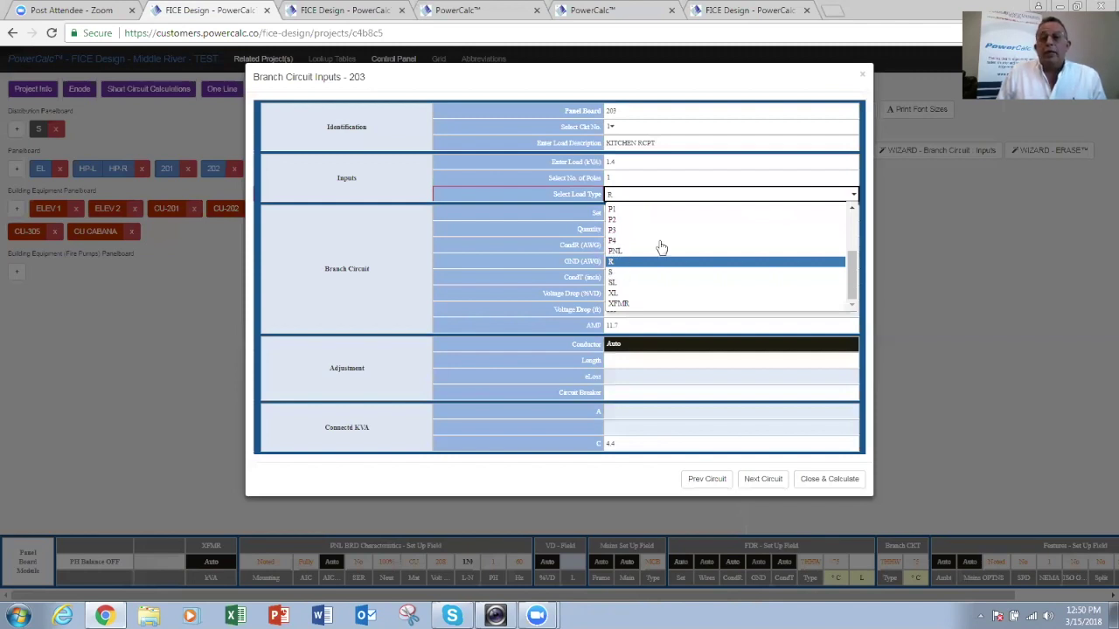
{"action": "scroll", "coordinate": [668, 235], "scroll_direction": "up", "scroll_amount": 3}
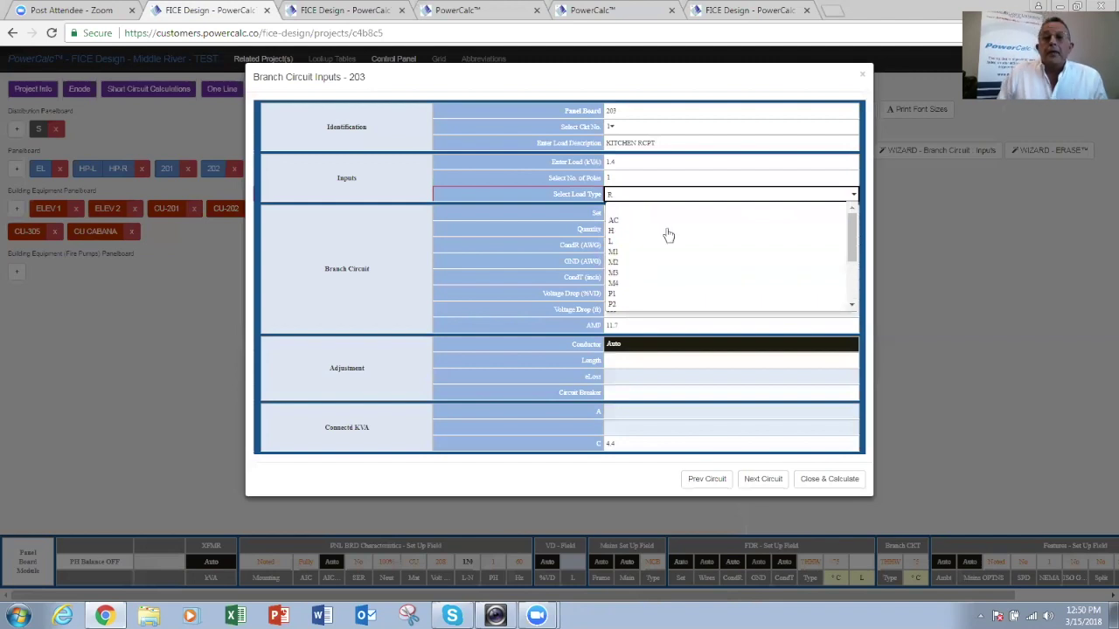
{"action": "scroll", "coordinate": [515, 269], "scroll_direction": "down", "scroll_amount": 3}
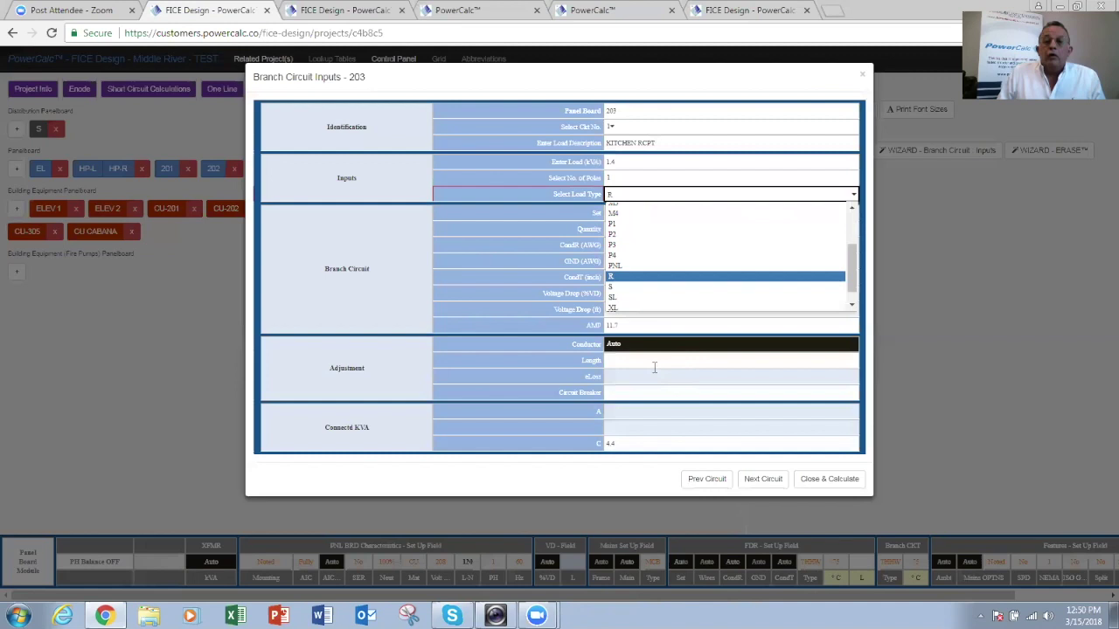
{"action": "key", "text": "Tab"}
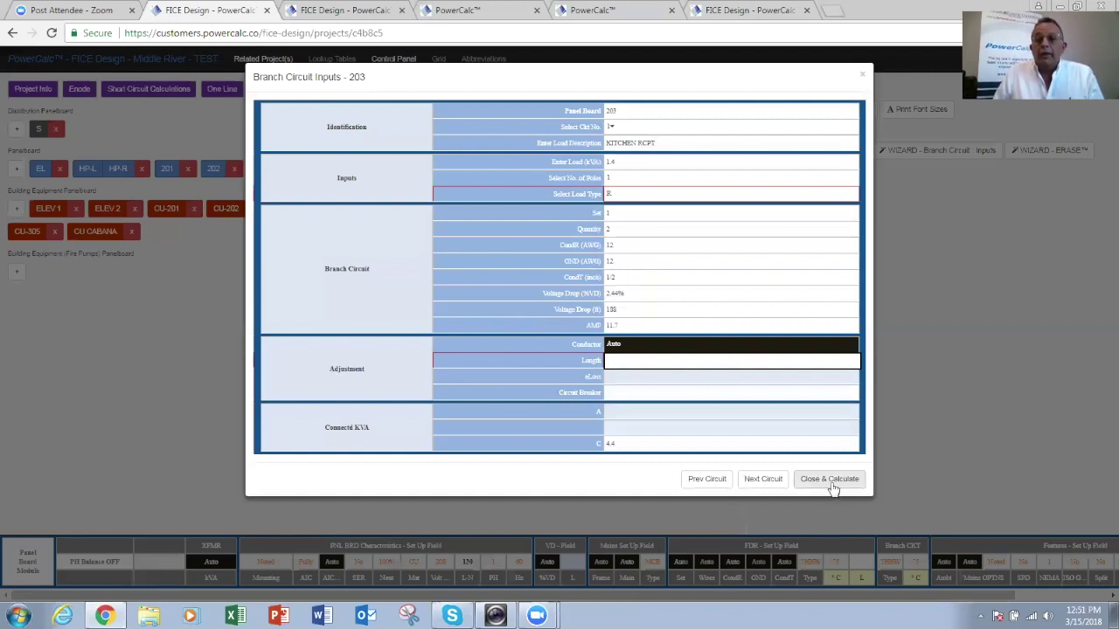
Pick spare circuit 36 from the Select Ckt No. list.
{"action": "left_click", "coordinate": [636, 130]}
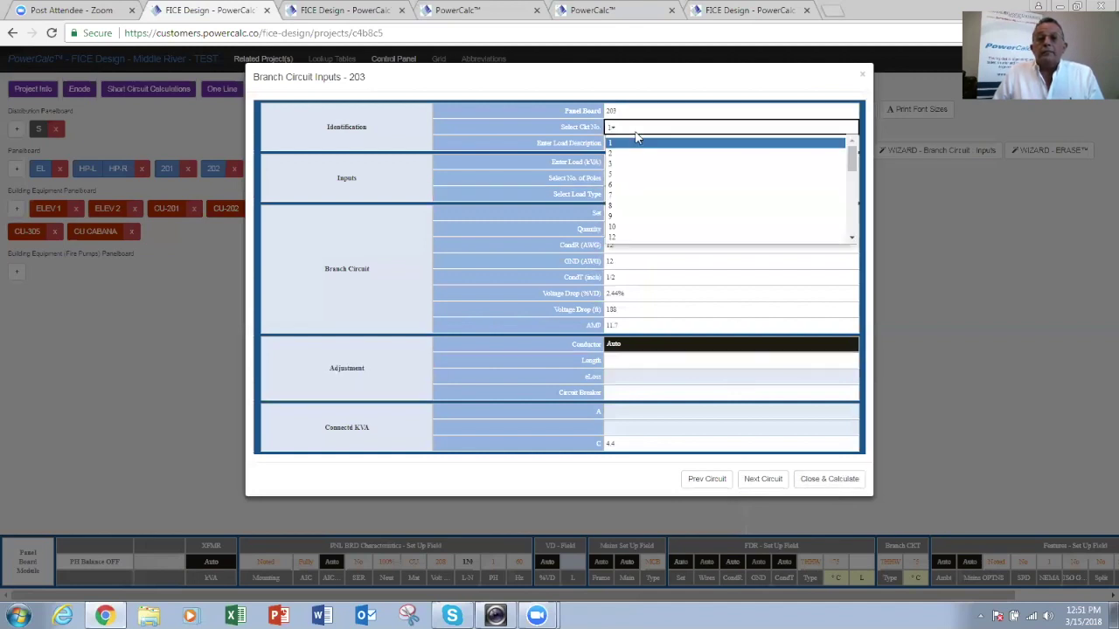
{"action": "left_click_drag", "start_coordinate": [853, 162], "coordinate": [848, 213]}
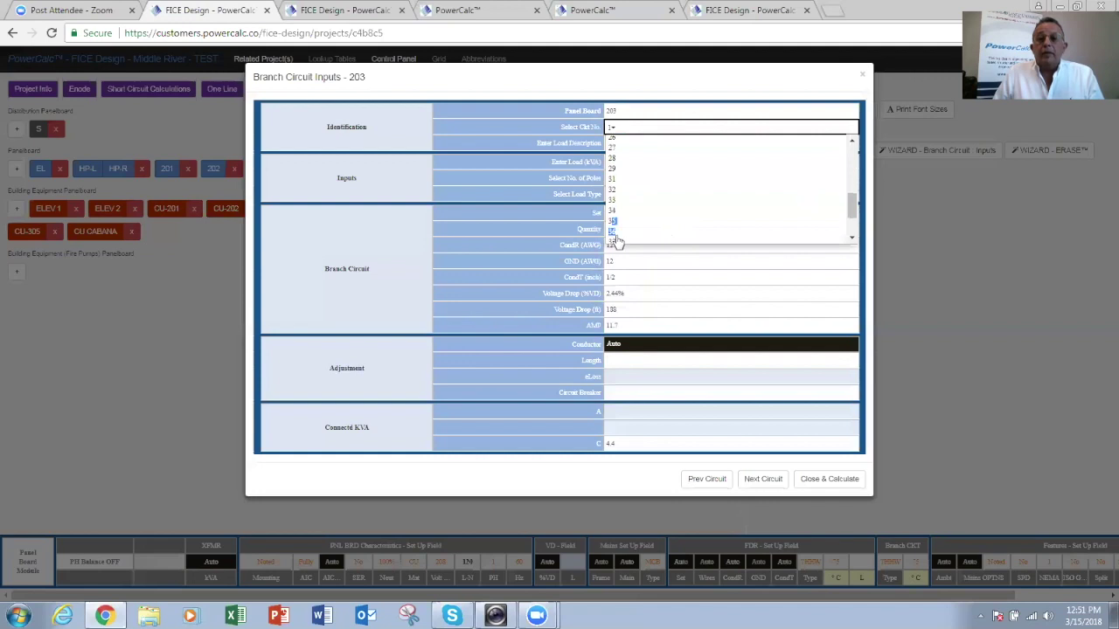
{"action": "left_click", "coordinate": [615, 232]}
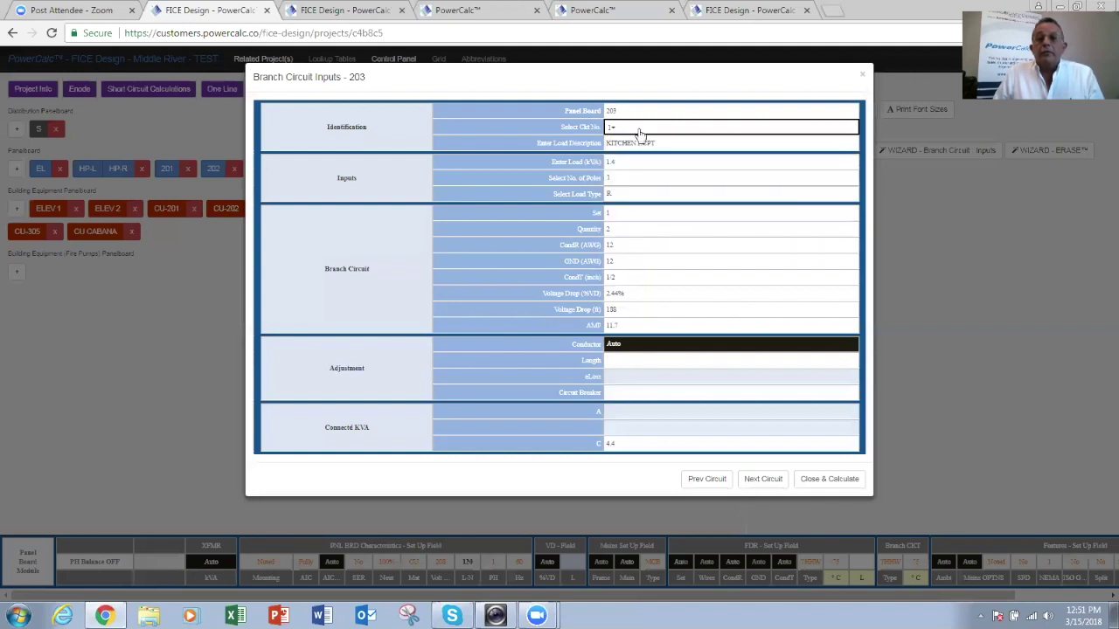
{"action": "left_click", "coordinate": [721, 133]}
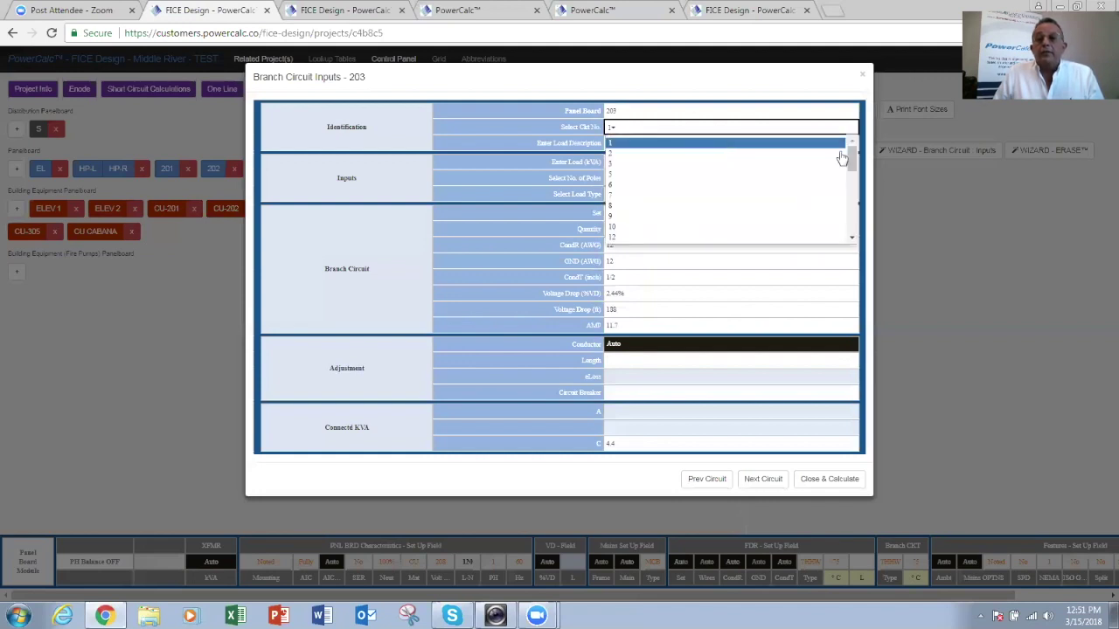
{"action": "left_click", "coordinate": [846, 201]}
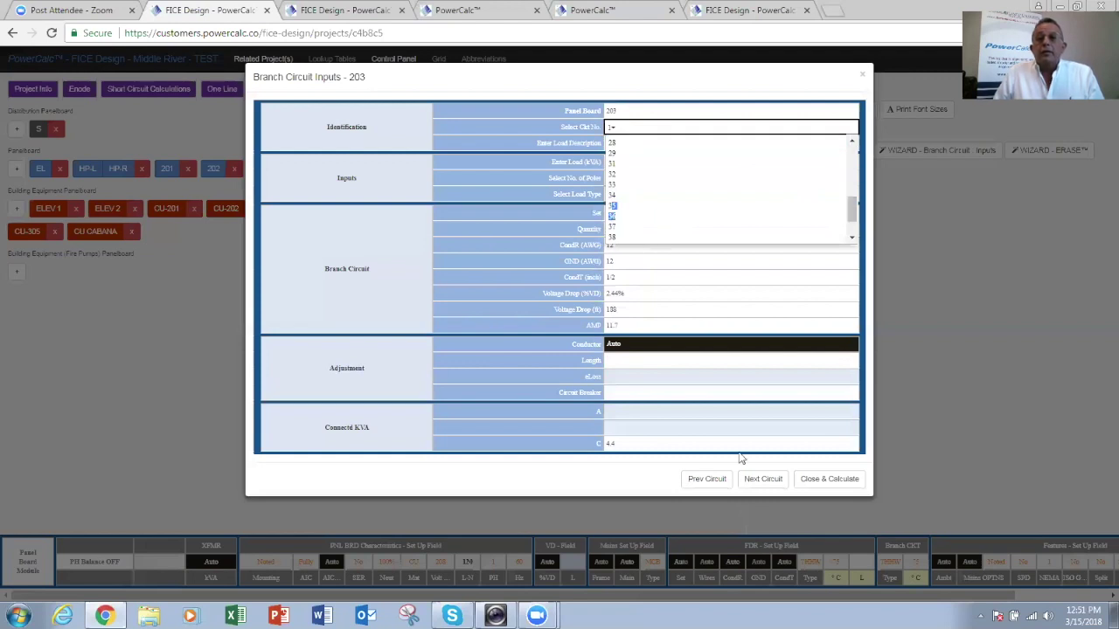
{"action": "left_click", "coordinate": [622, 148]}
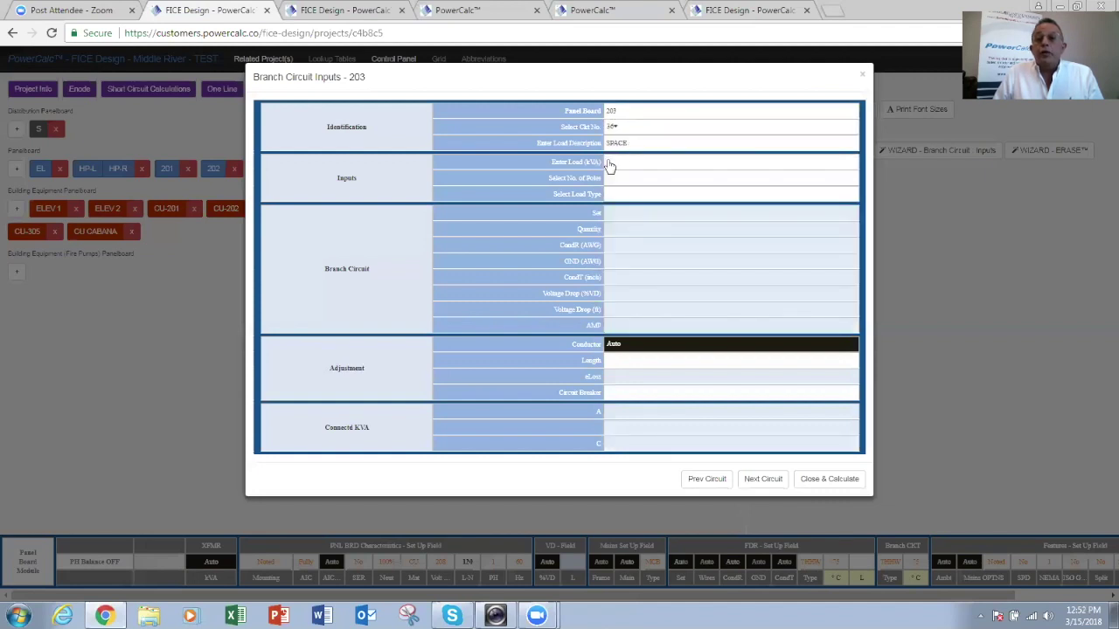
Give circuit 36 a 1.5 kVA load, 2 poles and load type M1, then Close & Calculate.
{"action": "left_click", "coordinate": [614, 181]}
{"action": "left_click", "coordinate": [612, 161]}
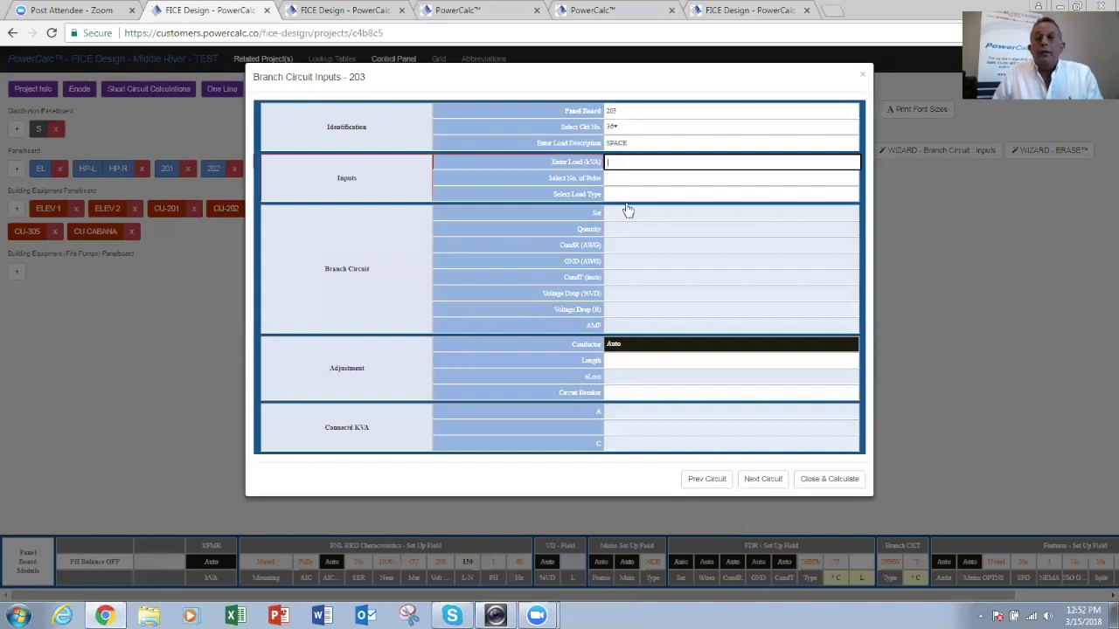
{"action": "type", "text": "1.5"}
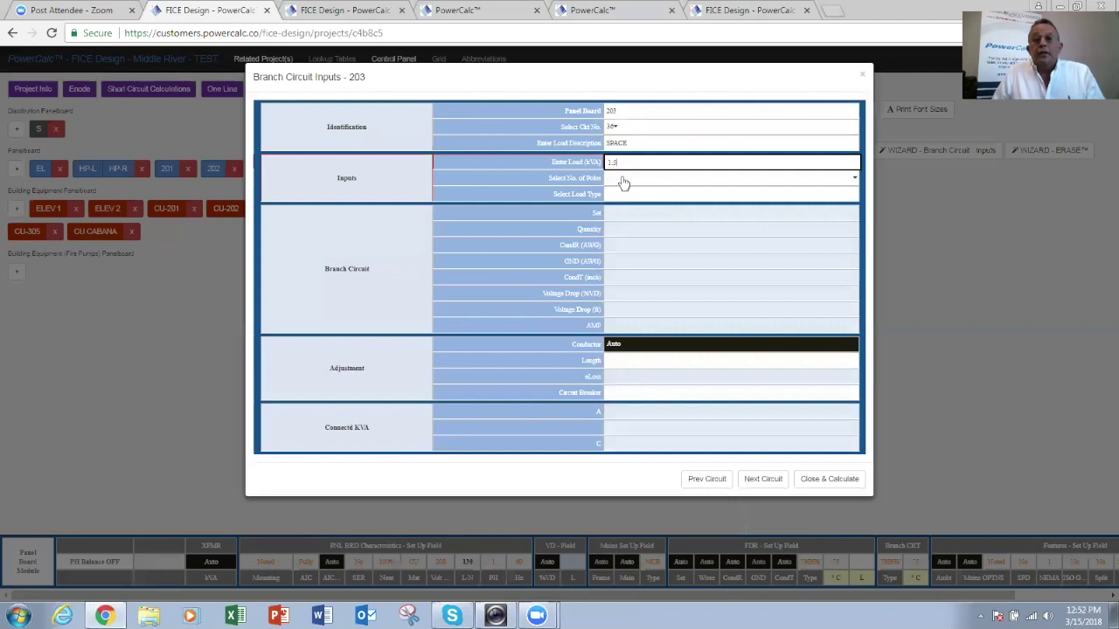
{"action": "left_click", "coordinate": [621, 180]}
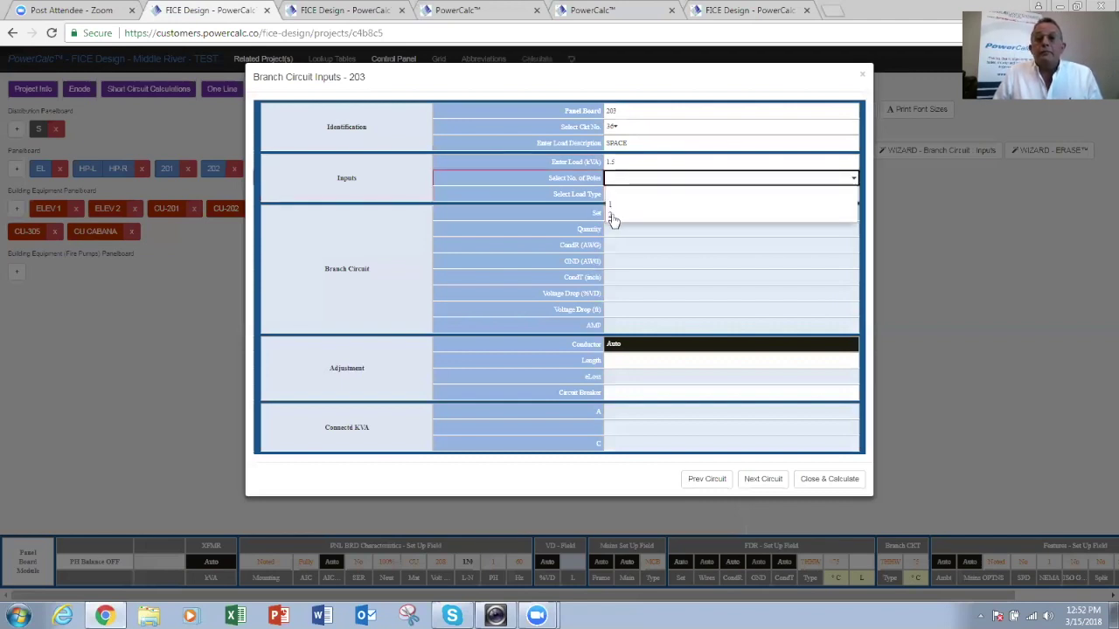
{"action": "left_click", "coordinate": [613, 217]}
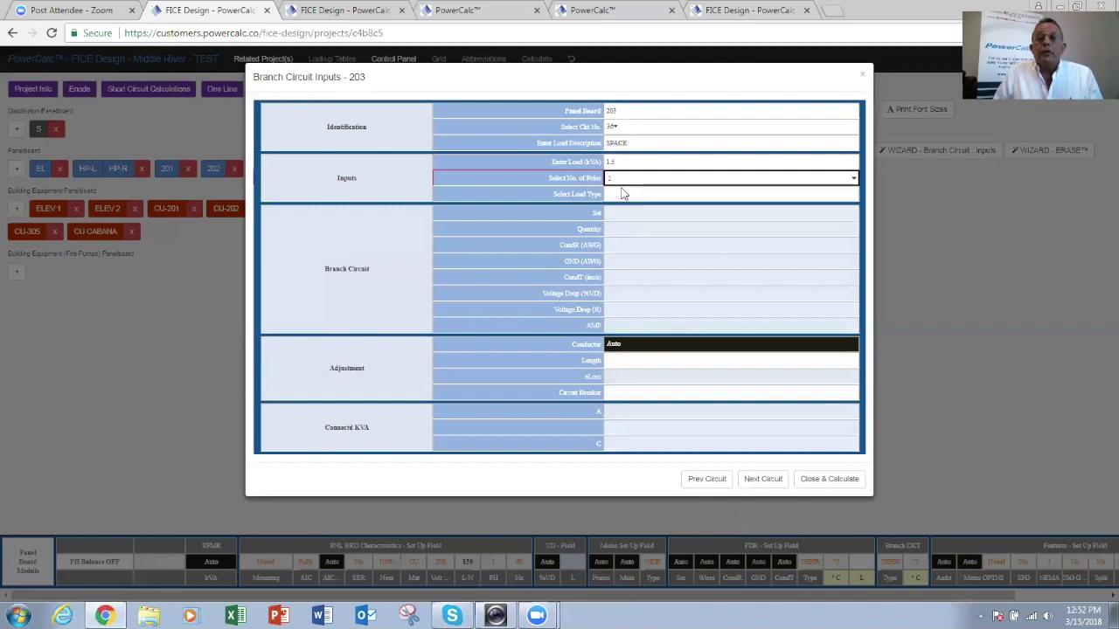
{"action": "left_click", "coordinate": [620, 195]}
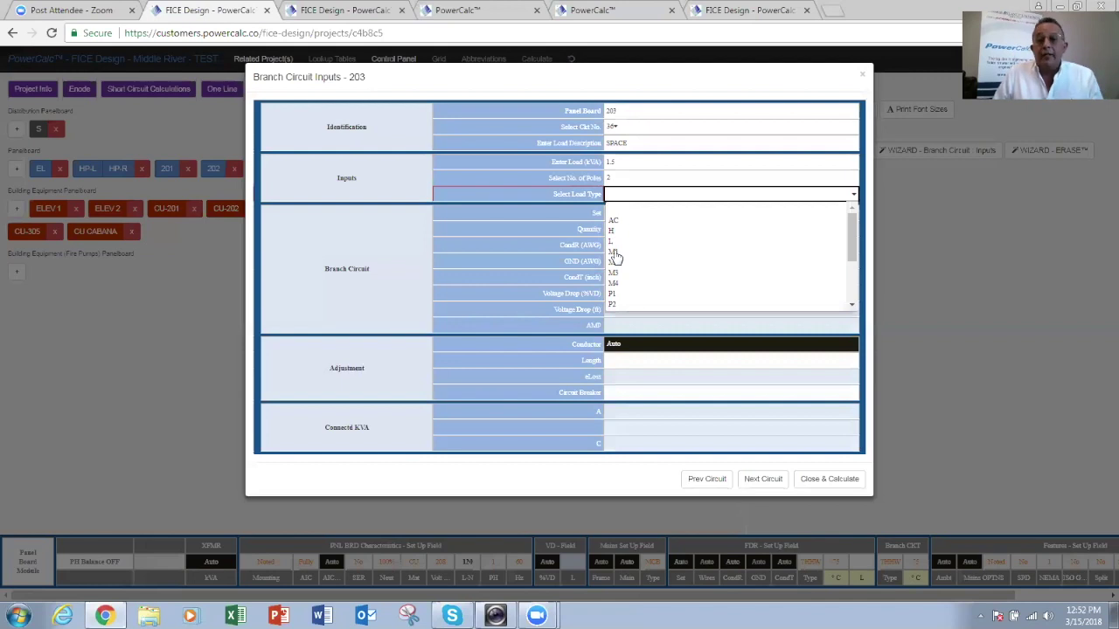
{"action": "left_click", "coordinate": [614, 251]}
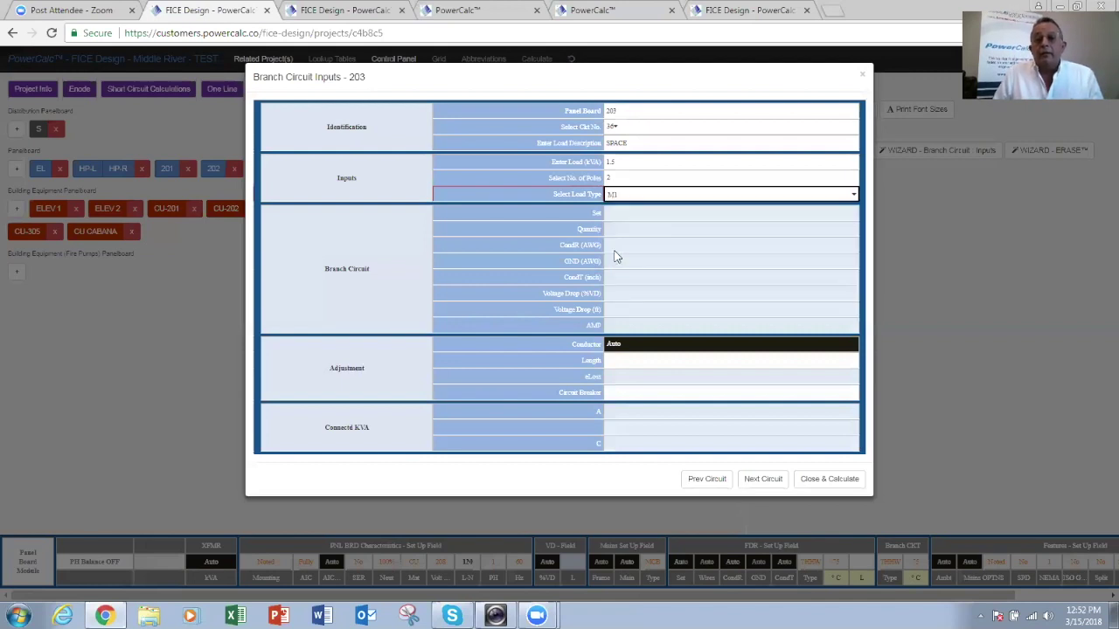
{"action": "left_click", "coordinate": [812, 487]}
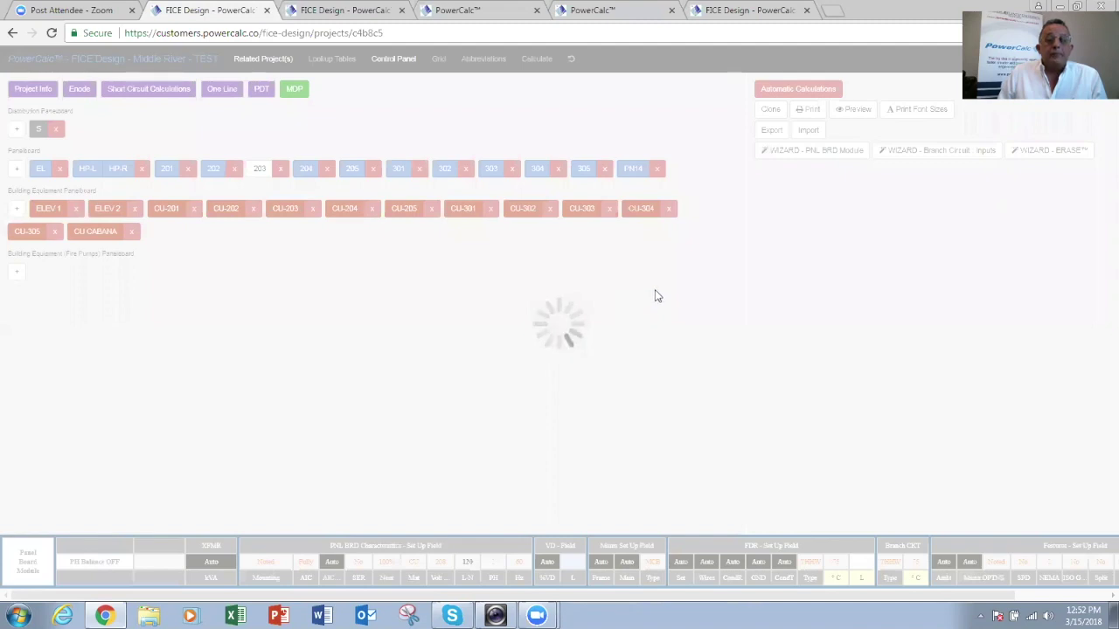
Dismiss the browser context menu and scroll right to the CKT column of the schedule.
{"action": "right_click", "coordinate": [601, 304]}
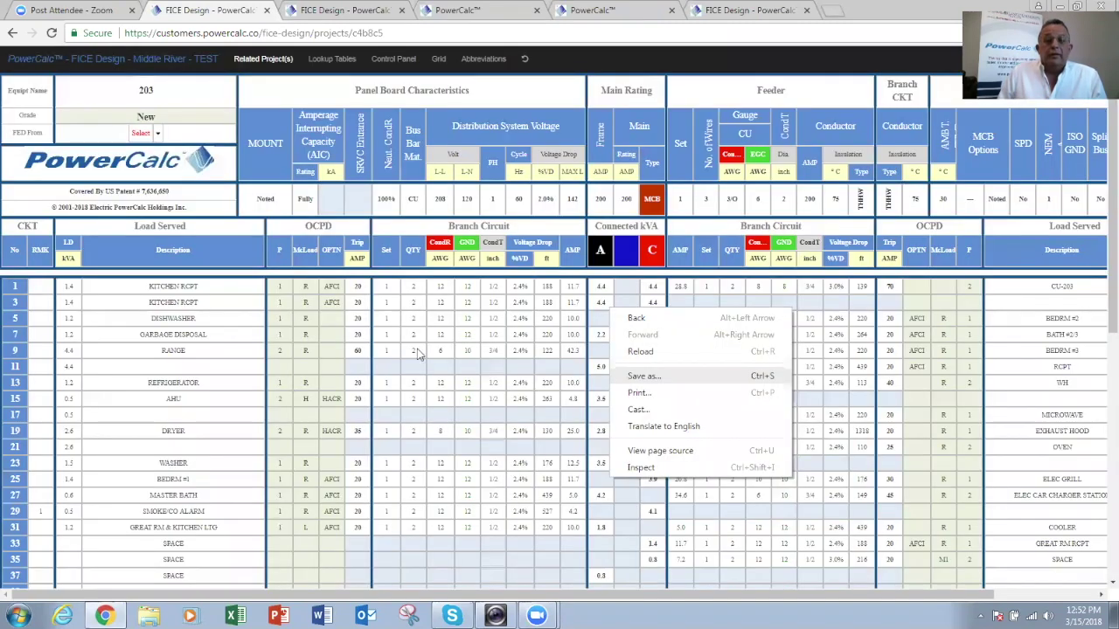
{"action": "left_click", "coordinate": [422, 355]}
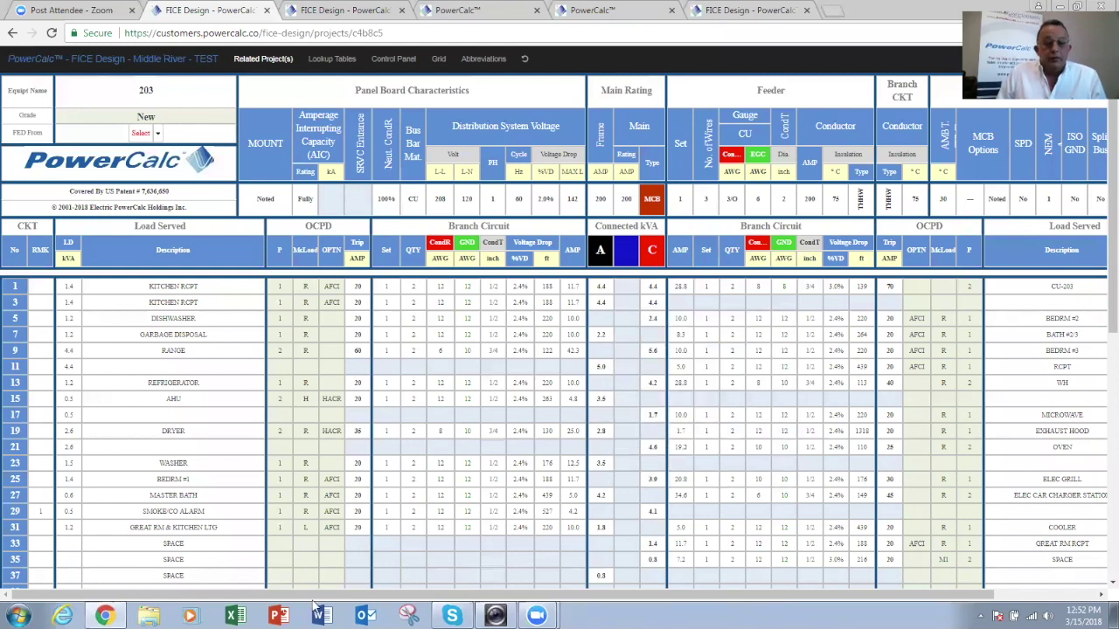
{"action": "scroll", "coordinate": [463, 597], "scroll_direction": "right", "scroll_amount": 2}
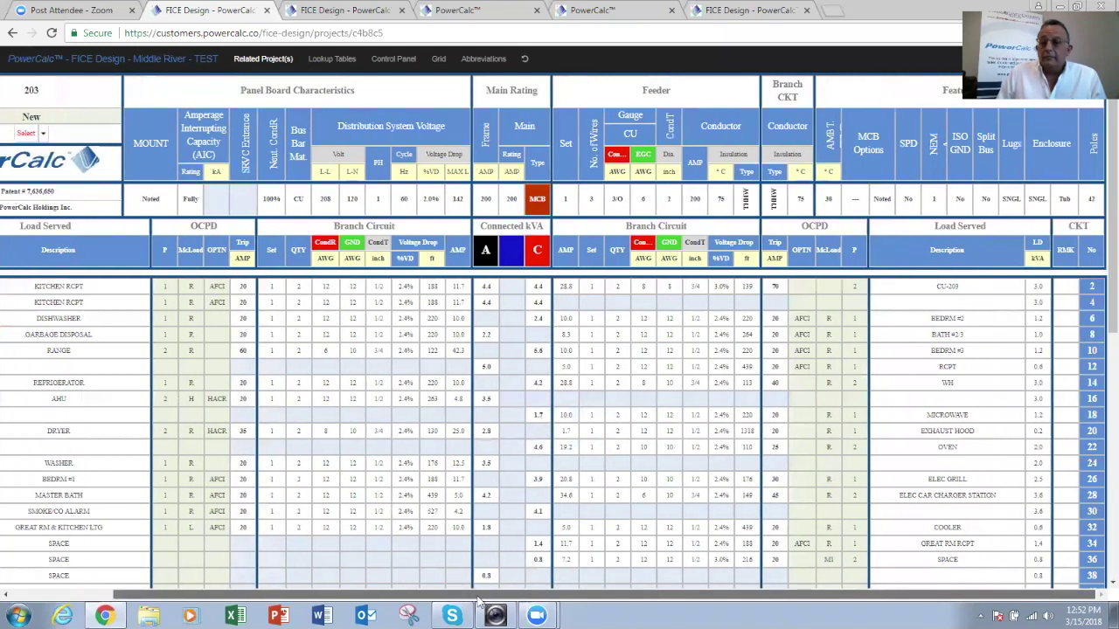